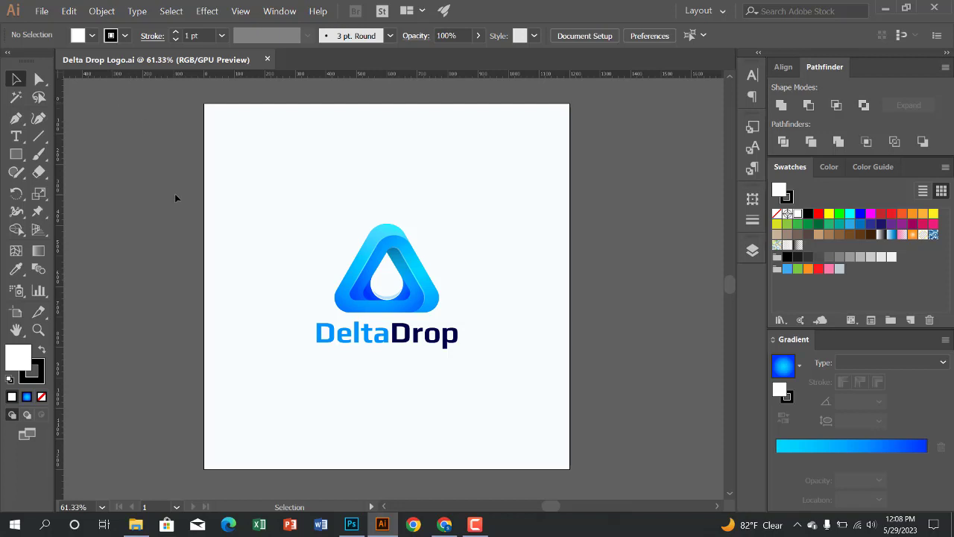
scroll(454, 290, down, 2)
scroll(462, 304, up, 1)
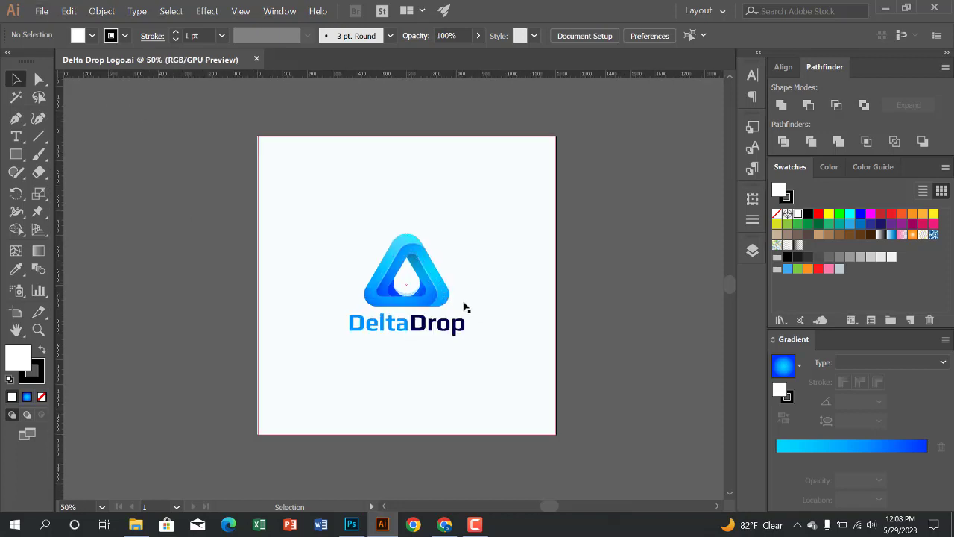
scroll(464, 306, up, 1)
scroll(252, 294, down, 1)
scroll(264, 293, up, 1)
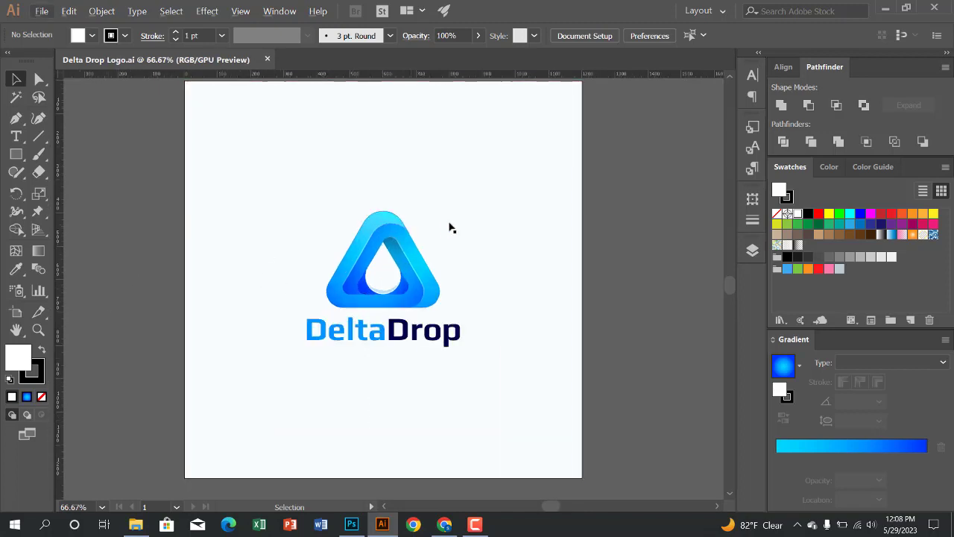
- Check the width and height of the logo's artboard with the Artboard tool, then return to the Selection tool
click(16, 312)
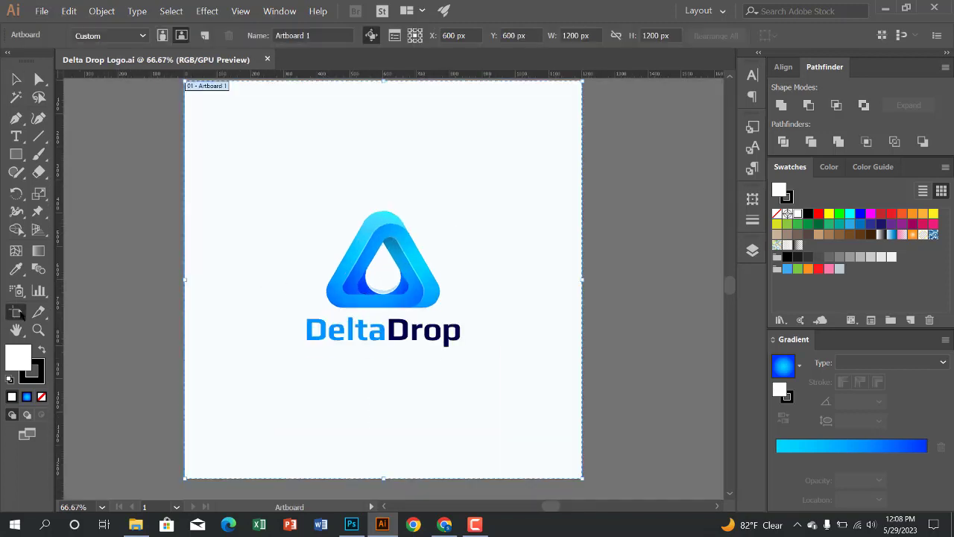
scroll(534, 222, up, 1)
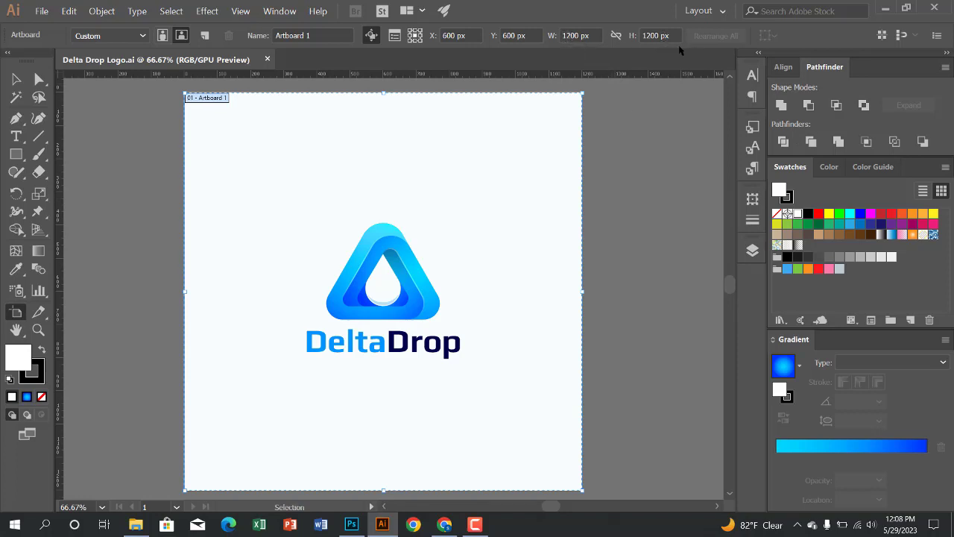
scroll(475, 242, down, 2)
scroll(475, 242, up, 1)
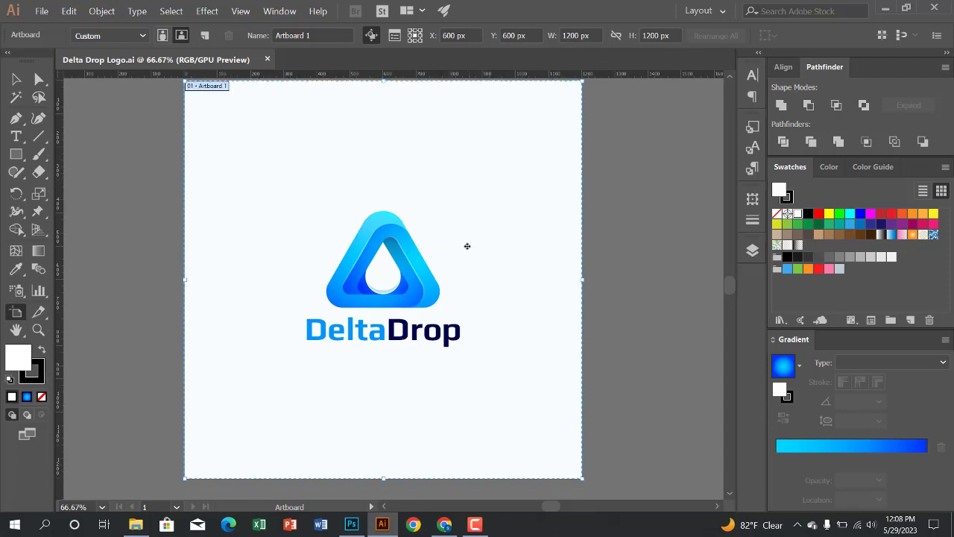
scroll(480, 249, up, 1)
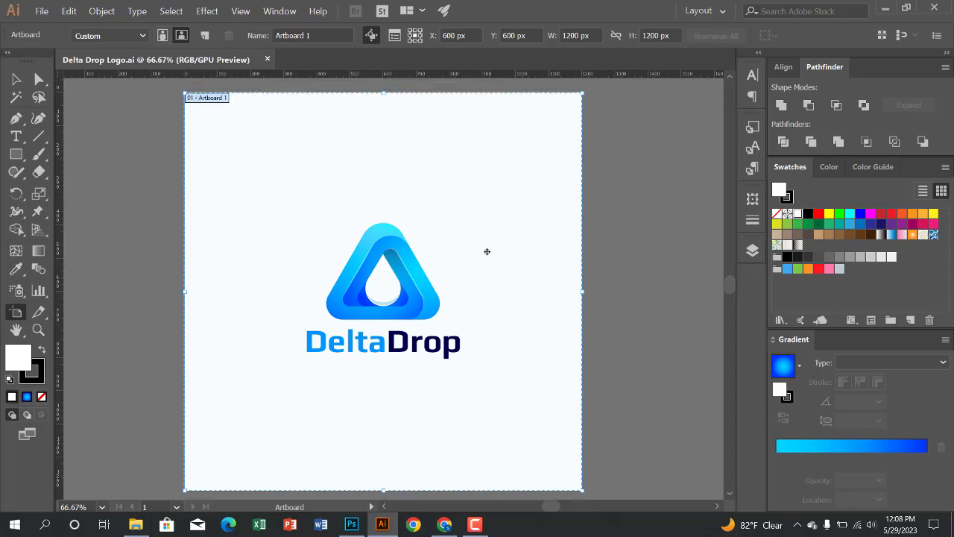
scroll(456, 251, down, 1)
scroll(451, 253, up, 1)
click(17, 78)
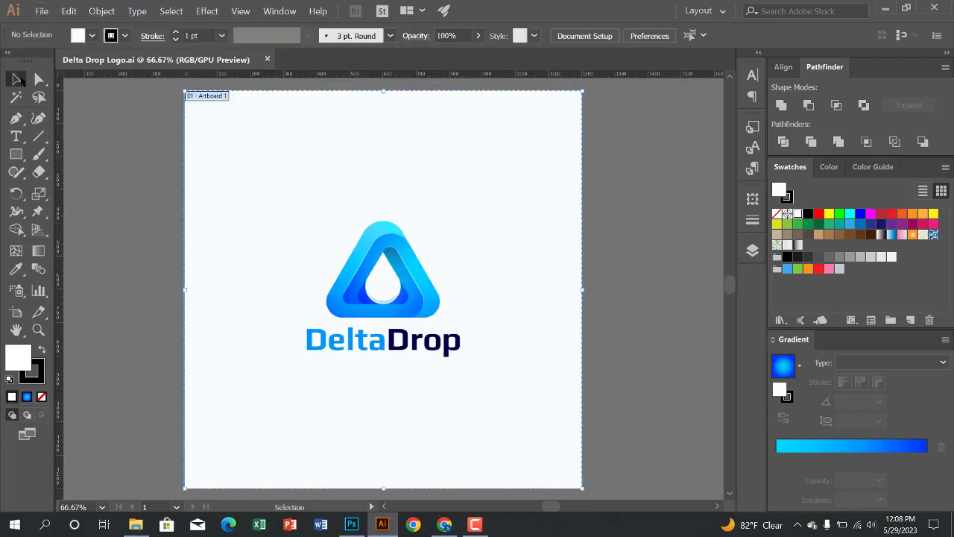
scroll(428, 343, down, 2)
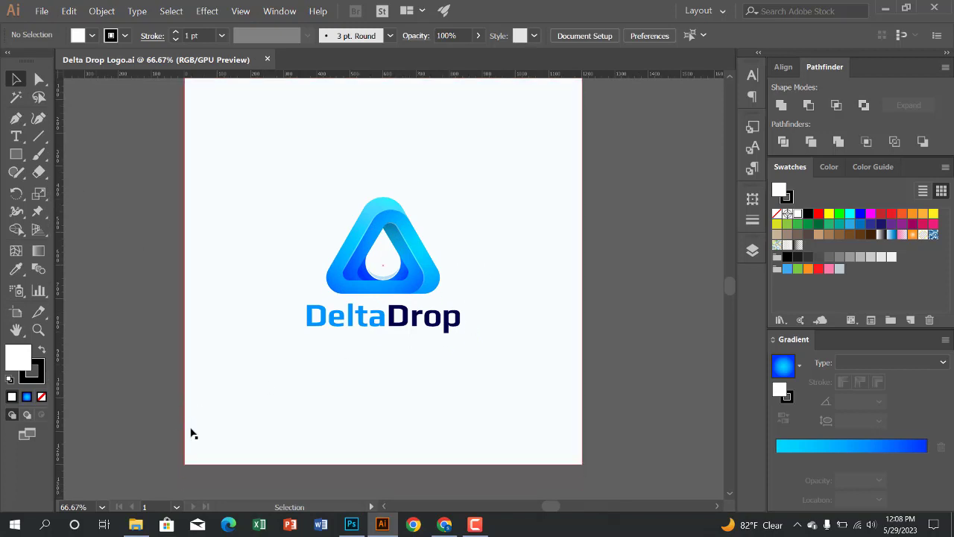
scroll(344, 338, down, 4)
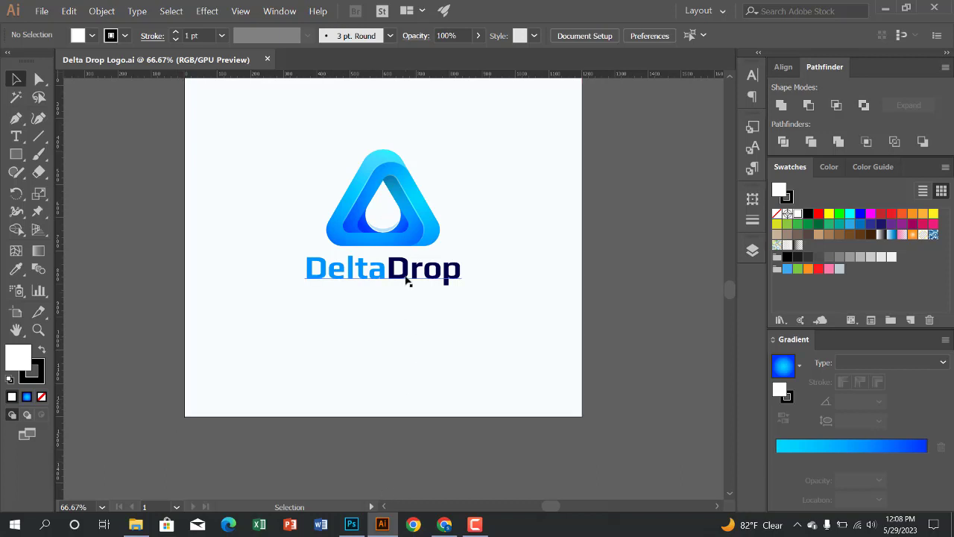
scroll(479, 269, up, 5)
scroll(545, 316, up, 3)
scroll(542, 324, down, 2)
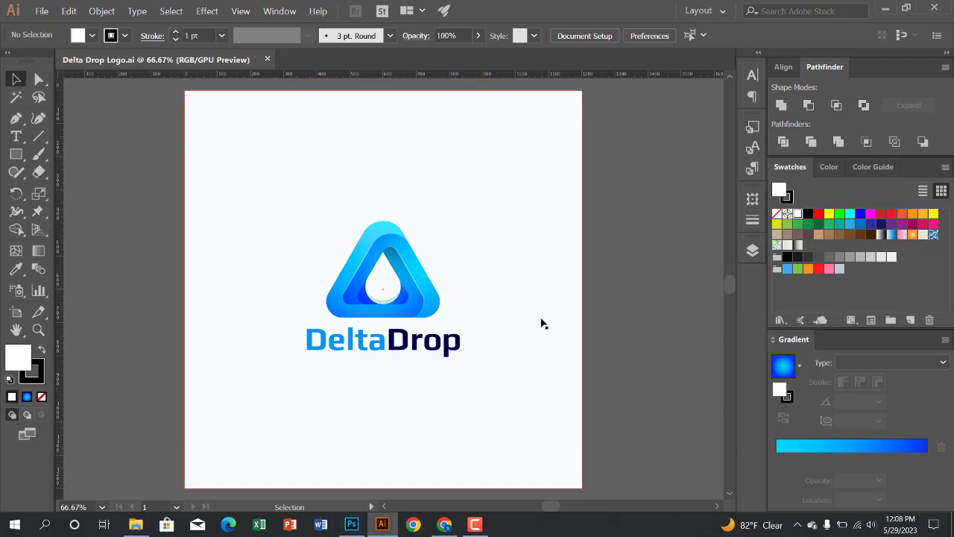
scroll(537, 325, up, 1)
scroll(537, 331, down, 2)
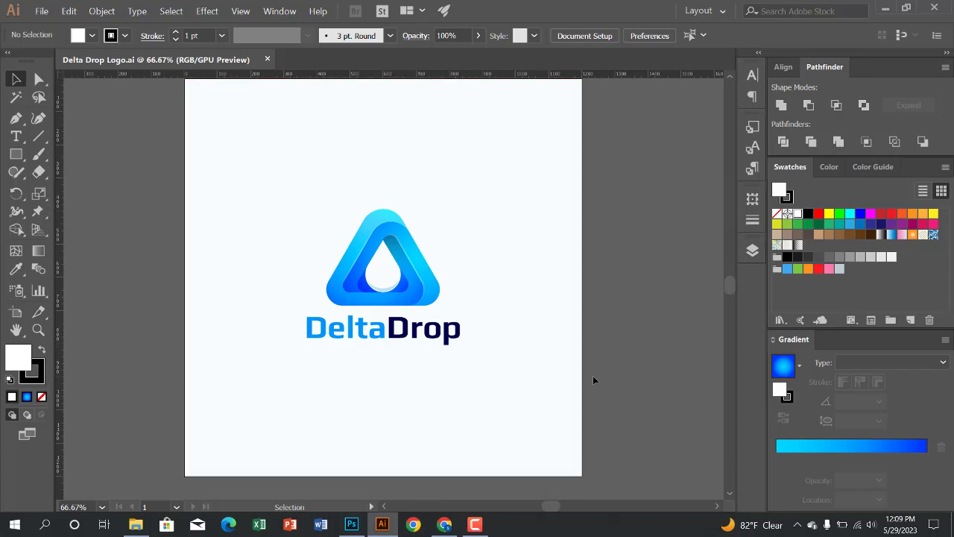
scroll(415, 316, up, 1)
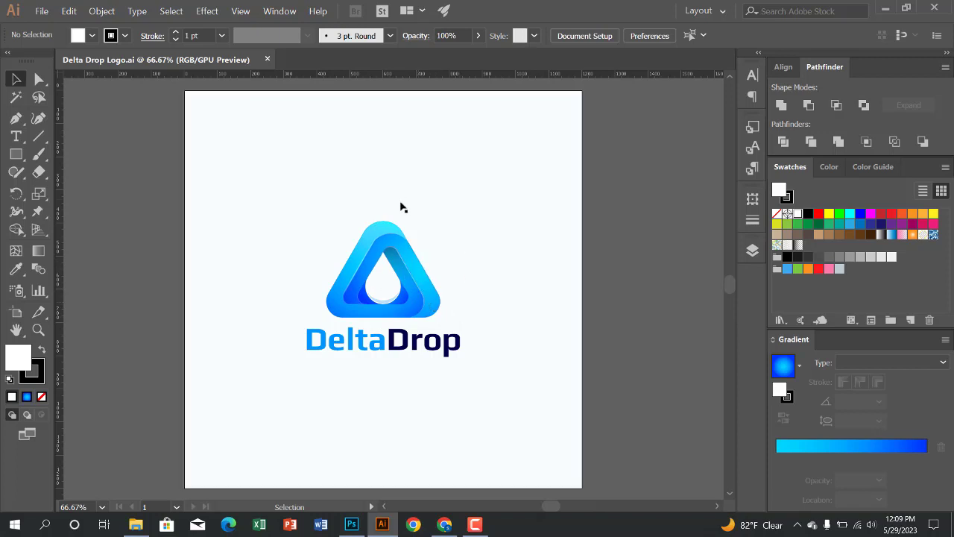
scroll(496, 298, down, 3)
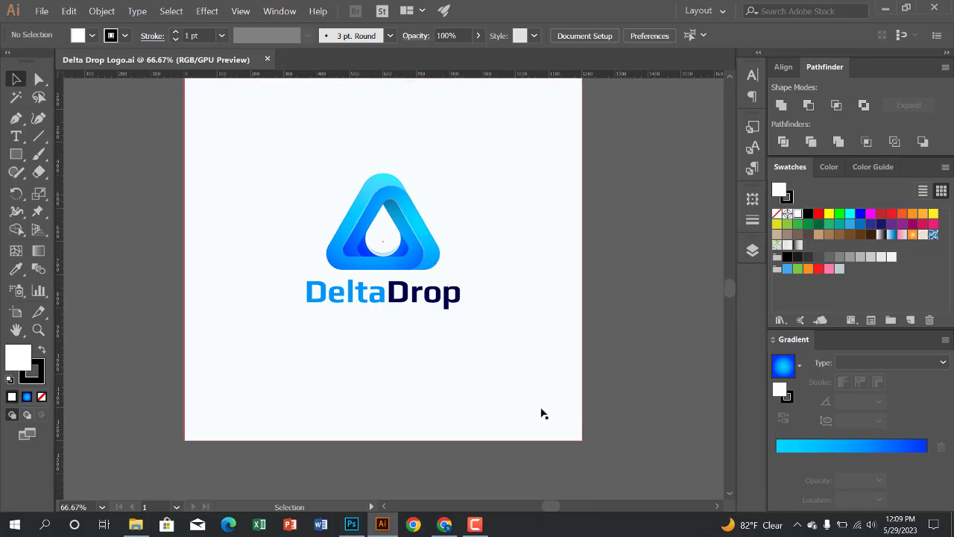
scroll(610, 322, up, 3)
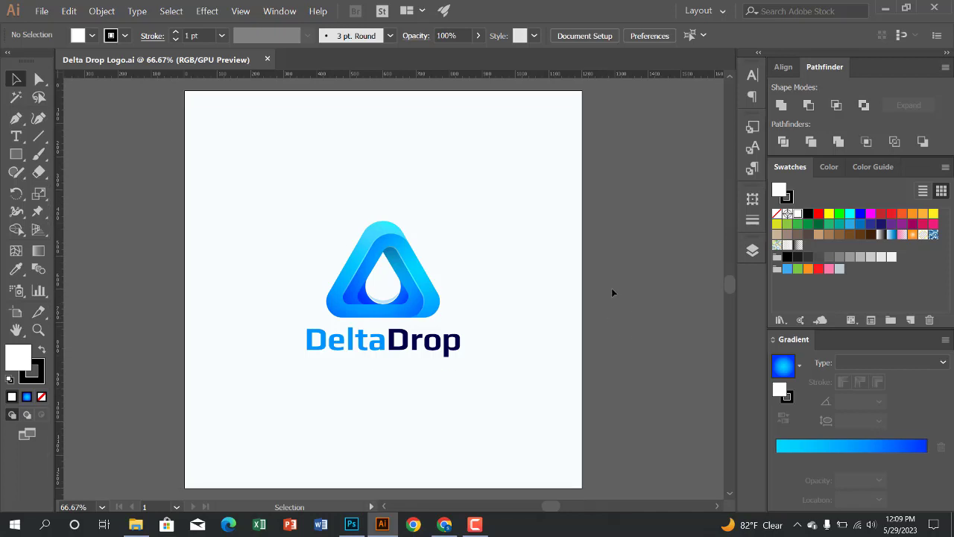
- Inspect the document's layers by hiding and showing the Logo layer and the Background layer in turn
click(752, 251)
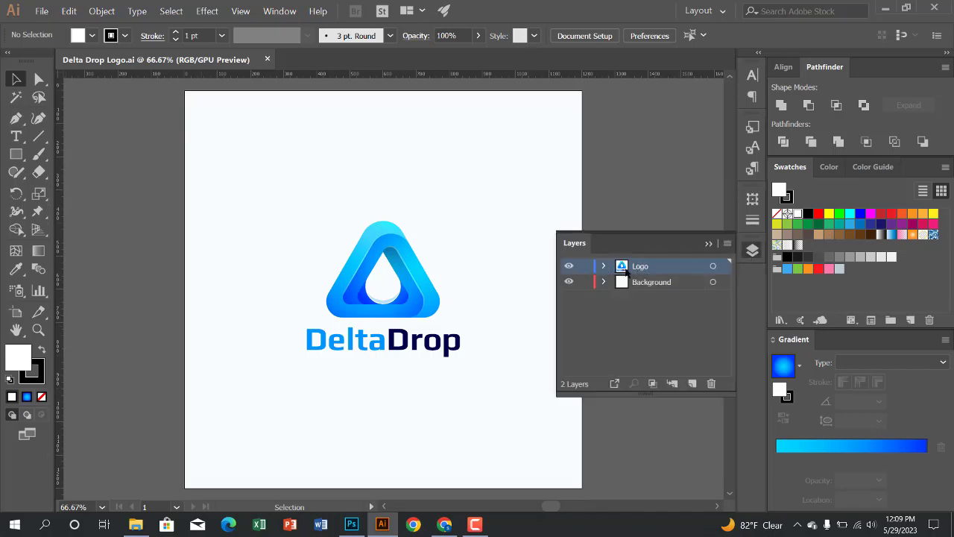
click(569, 267)
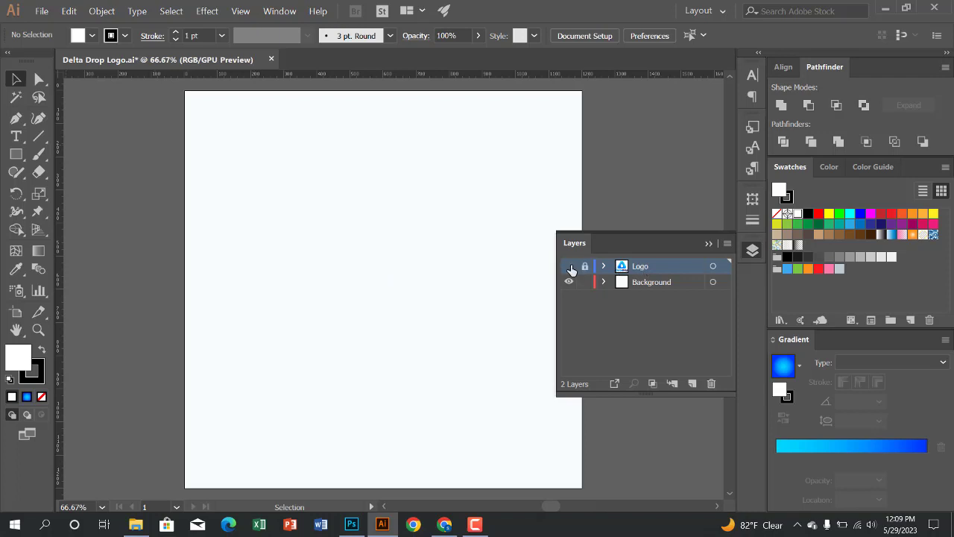
click(570, 266)
click(569, 281)
click(569, 282)
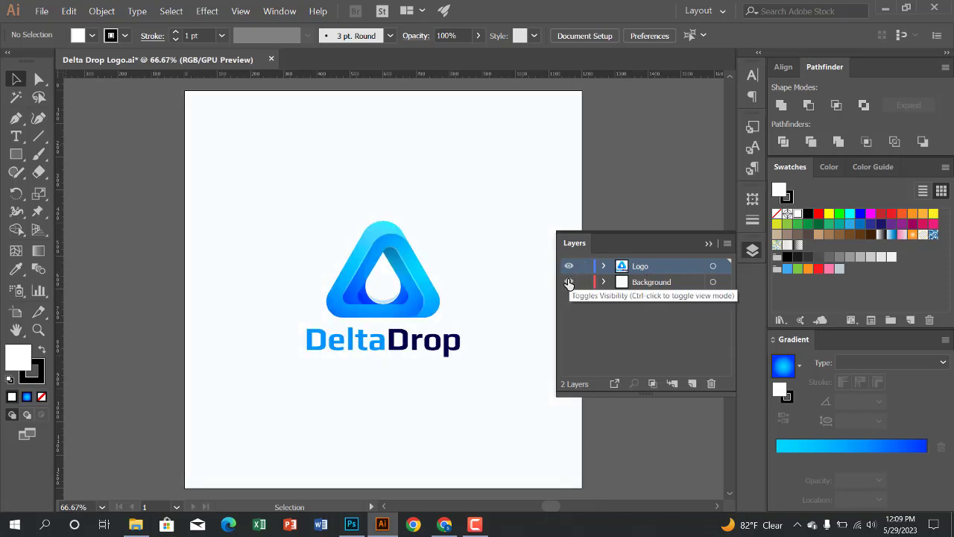
click(708, 243)
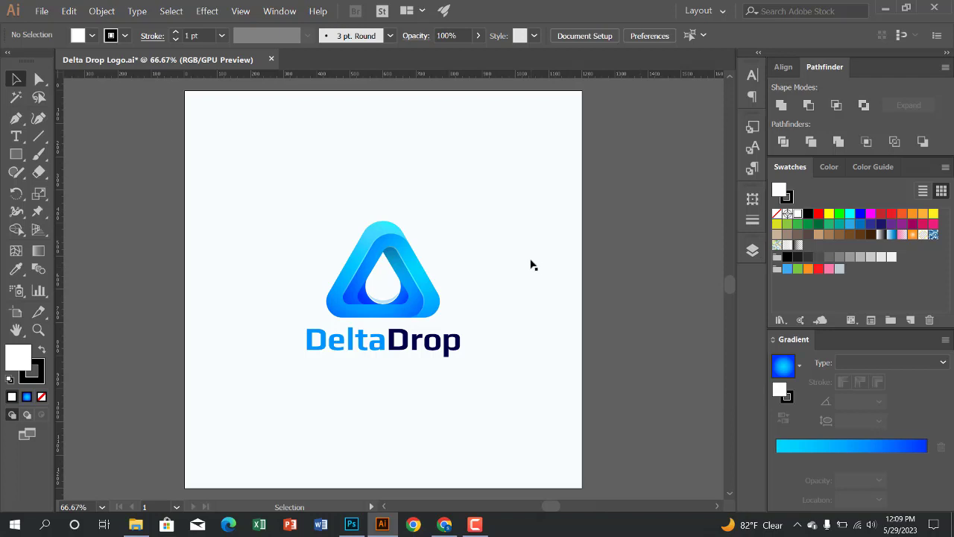
scroll(530, 264, down, 2)
scroll(536, 268, up, 1)
click(537, 253)
click(592, 281)
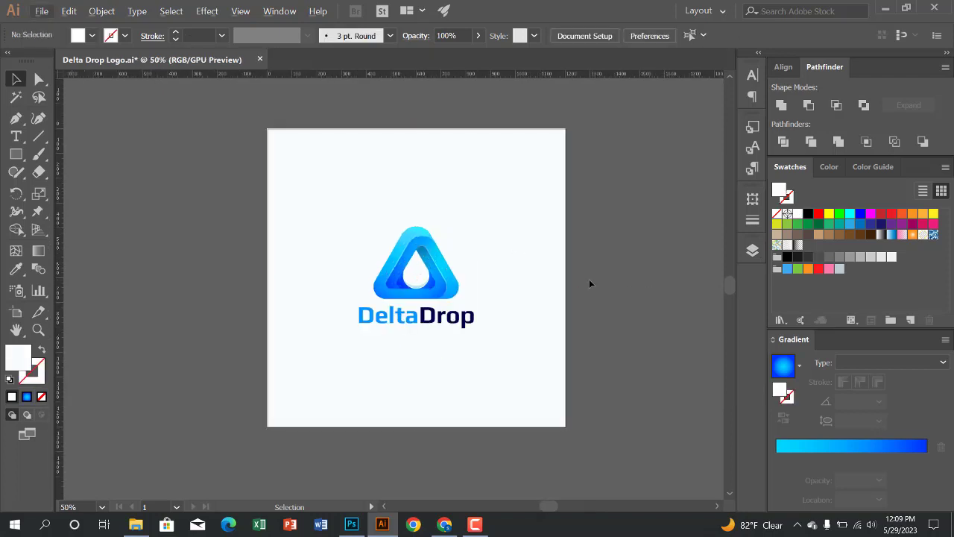
- Save the document under a new location, the Desktop, as an Adobe Illustrator (*.AI) file named Delta Drop Logo
click(41, 11)
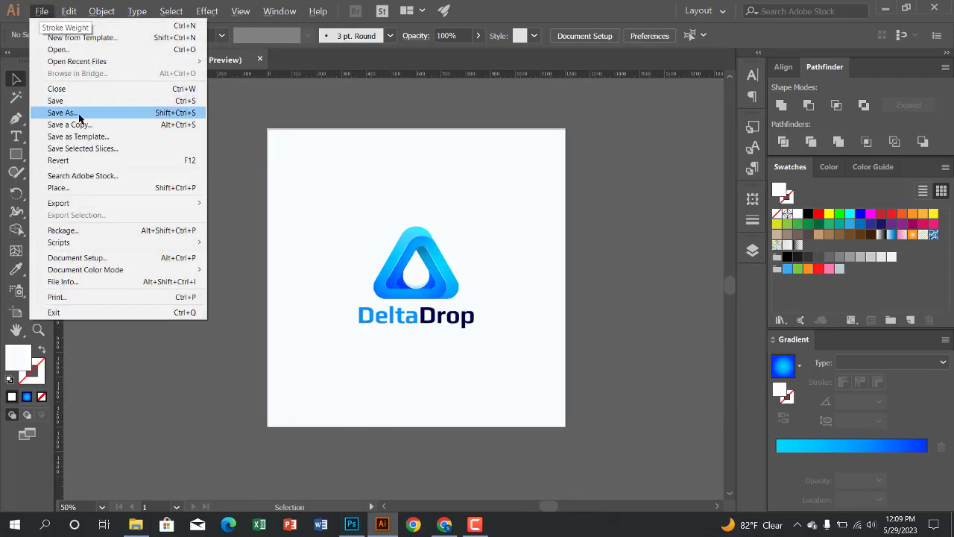
click(79, 114)
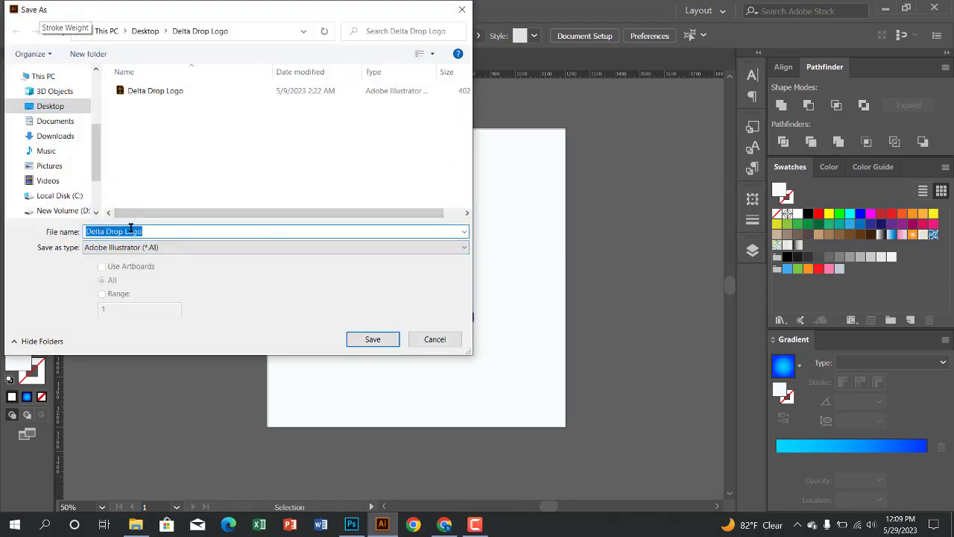
click(52, 107)
click(373, 339)
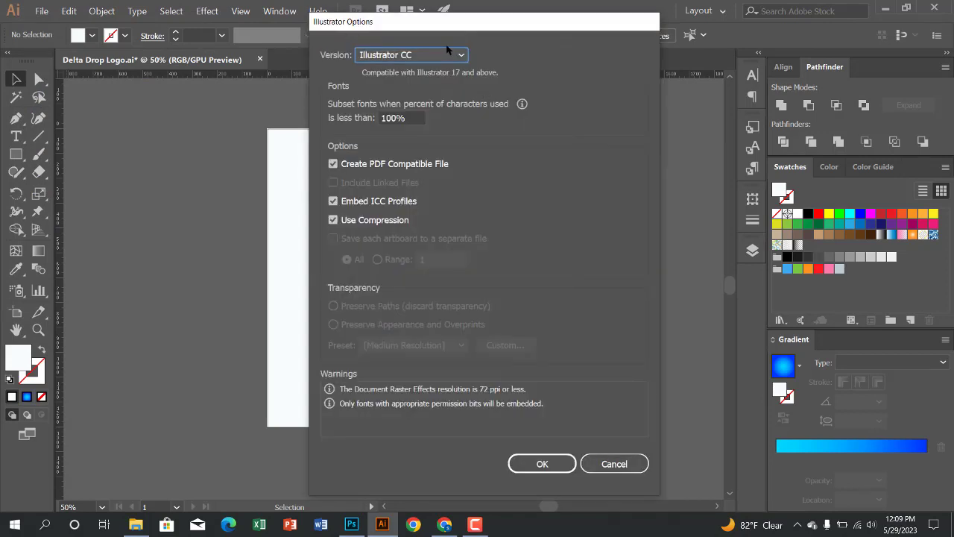
- Set the AI file's version to Illustrator CS6 and complete the save in the legacy format
click(440, 57)
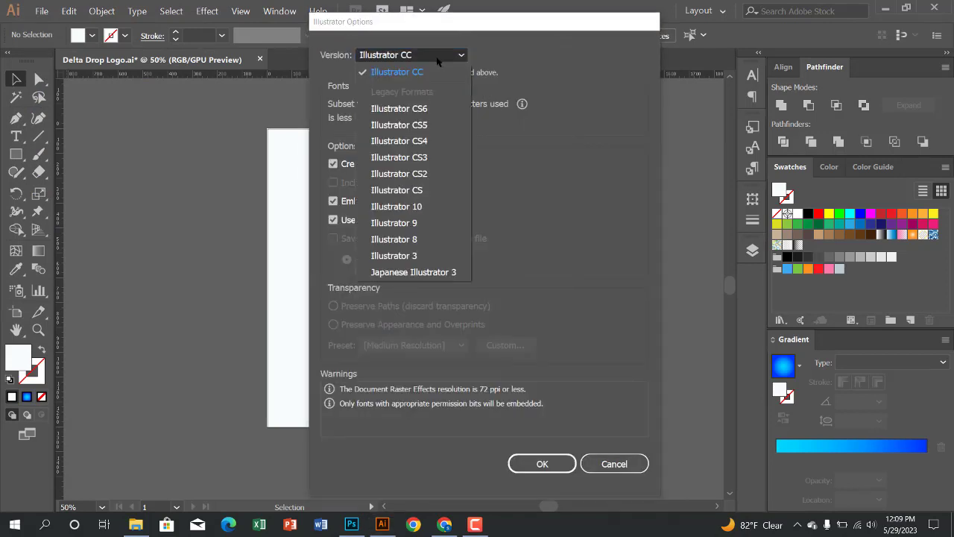
click(430, 109)
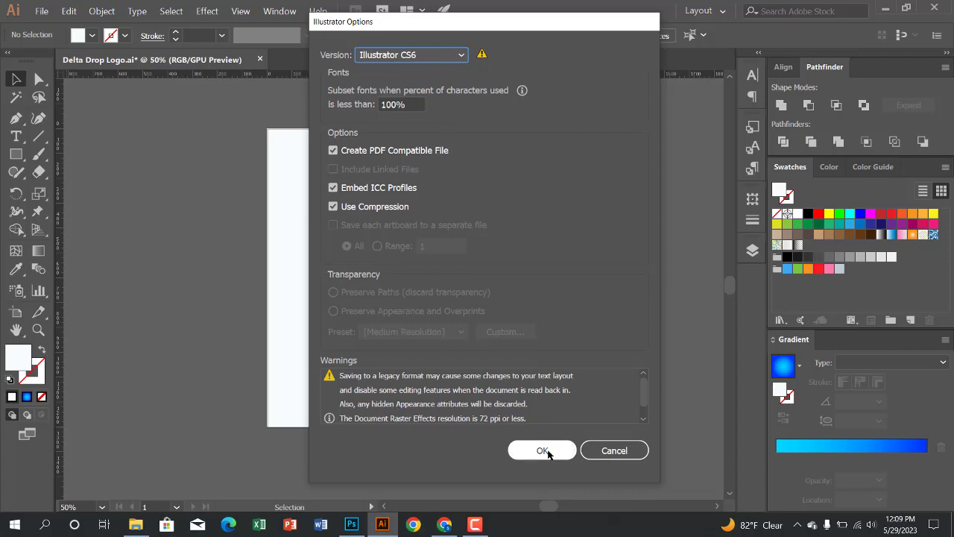
drag(510, 22, 835, 57)
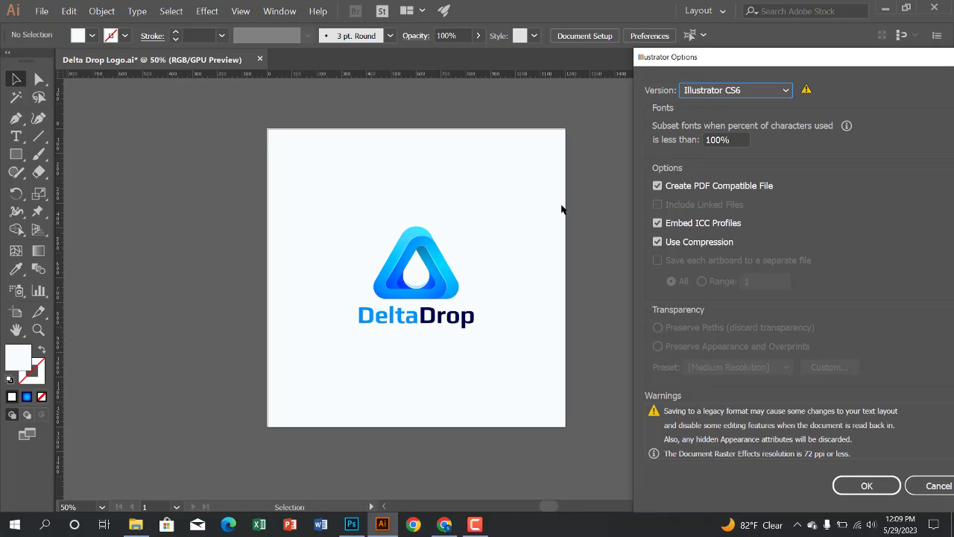
click(762, 92)
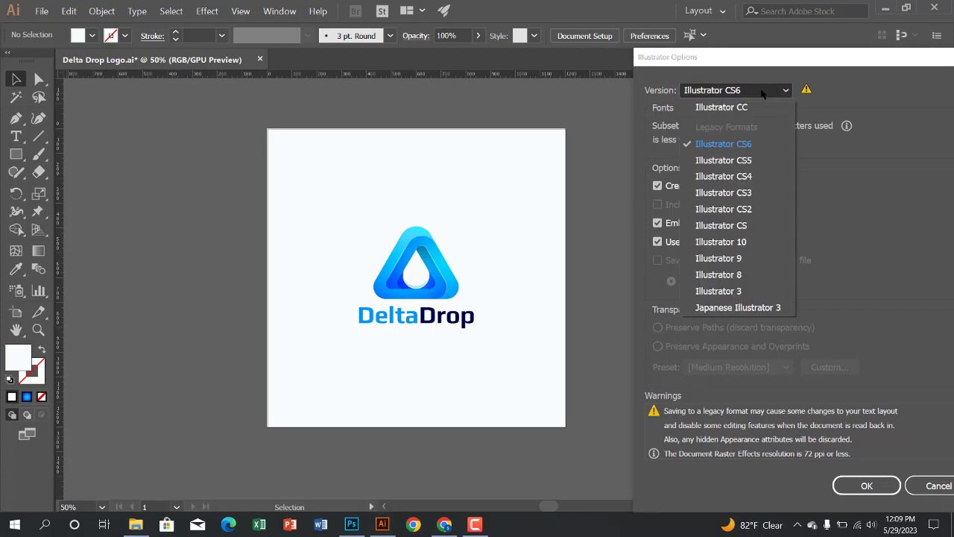
click(746, 146)
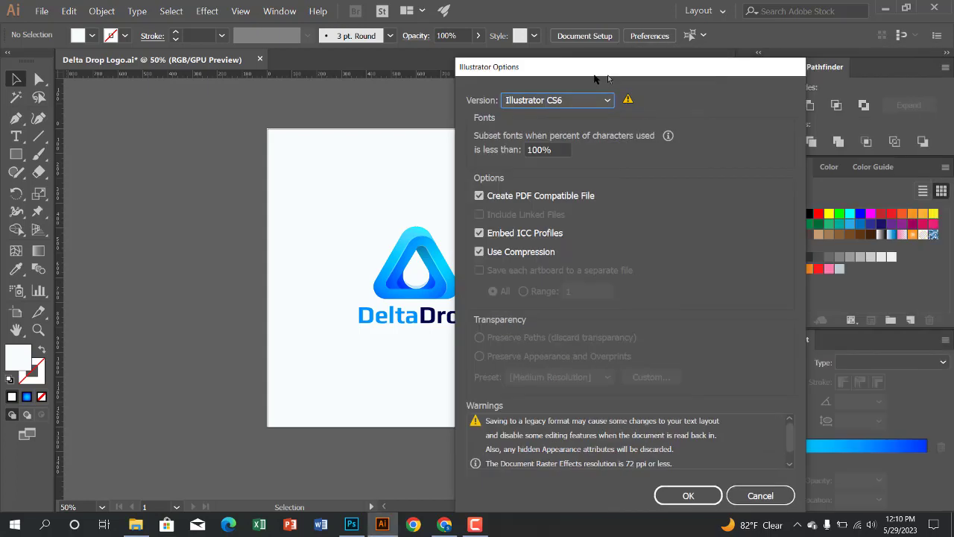
click(671, 495)
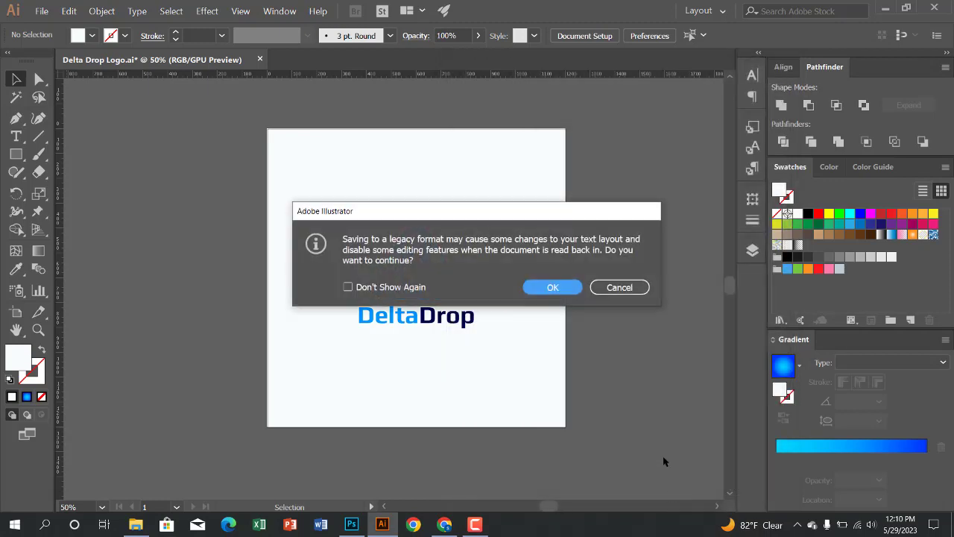
click(553, 287)
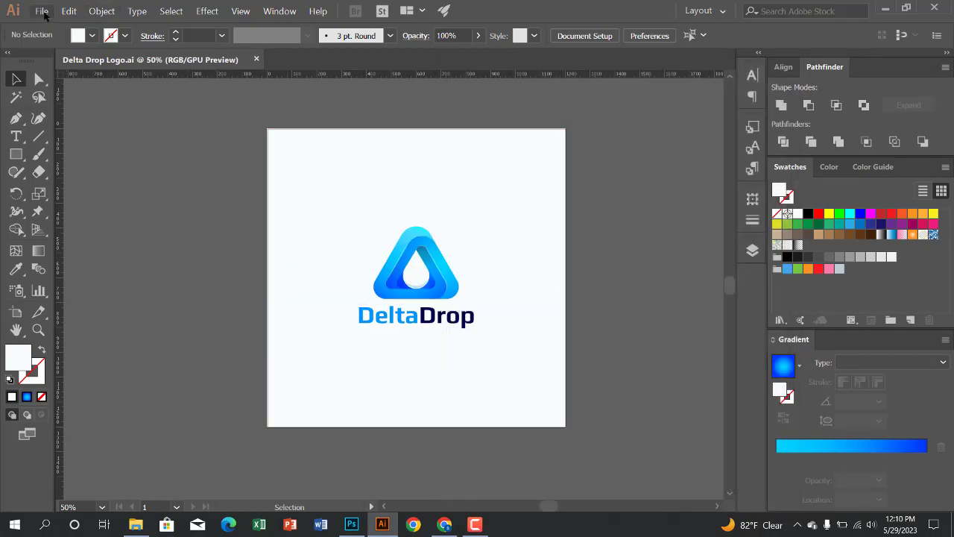
- Save the document to the Desktop as an Illustrator EPS (*.EPS) file named Delta Drop Logo
click(43, 12)
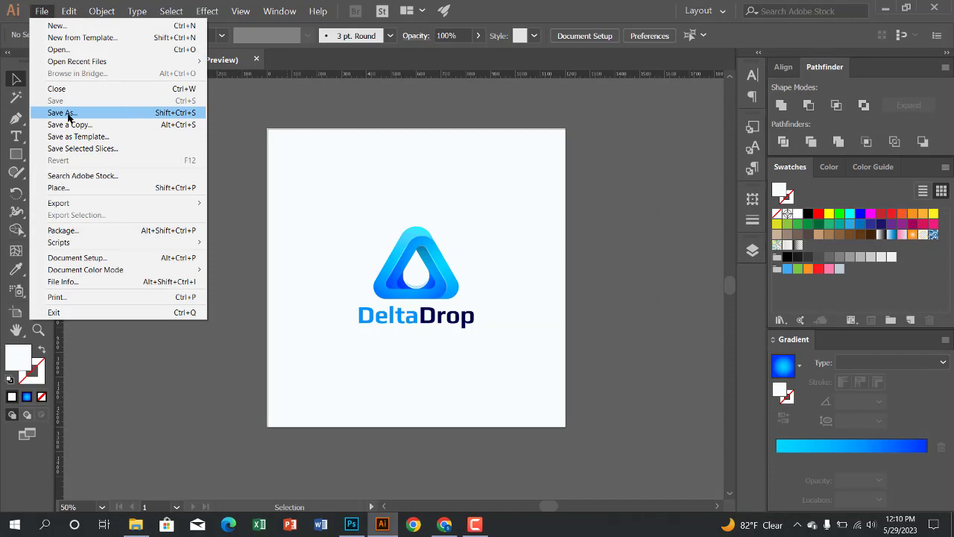
click(68, 113)
click(181, 246)
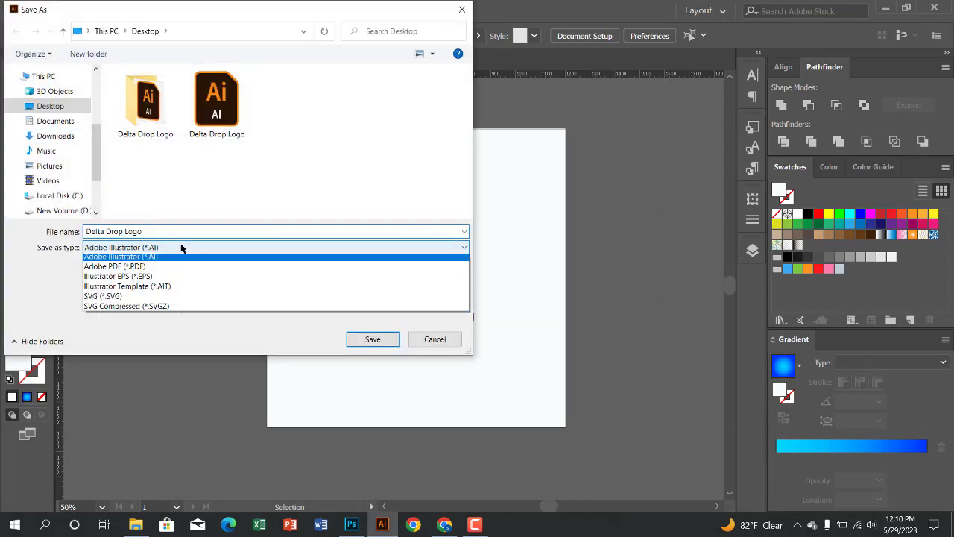
click(149, 280)
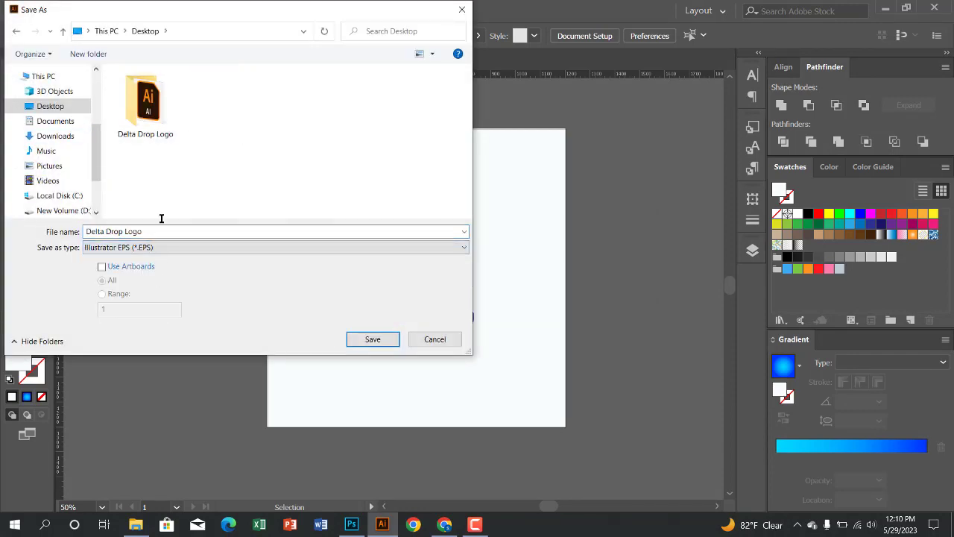
click(384, 341)
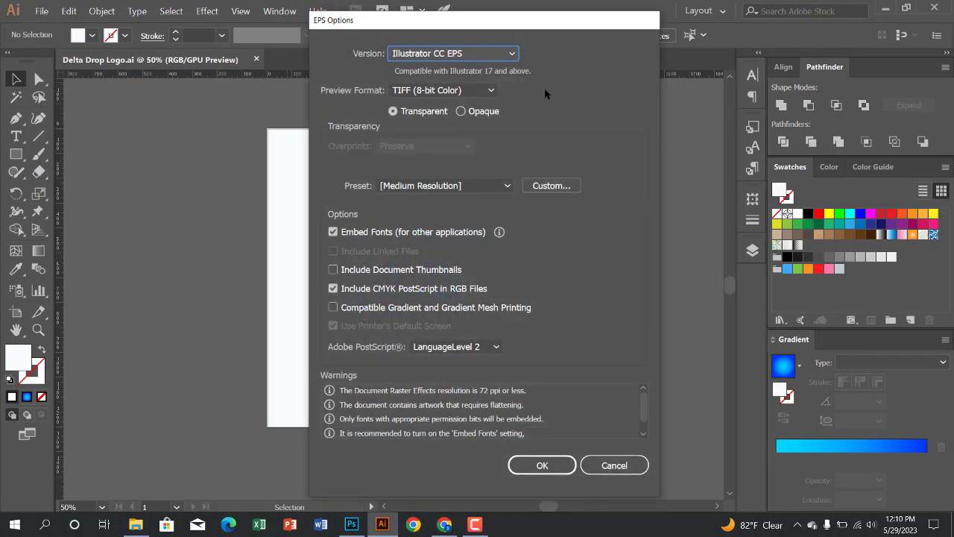
- Set the EPS file's version to Illustrator CS6 EPS and complete the save in the legacy format
click(503, 53)
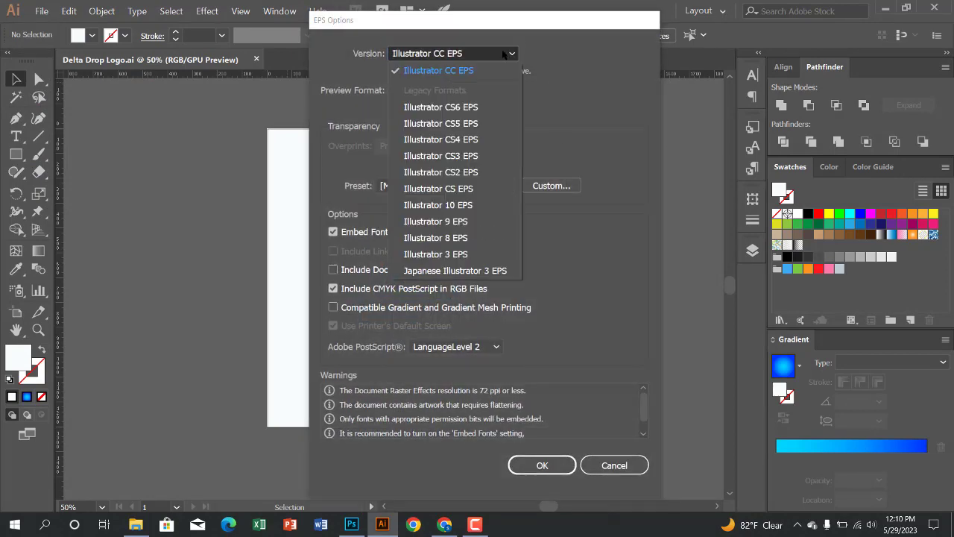
click(473, 107)
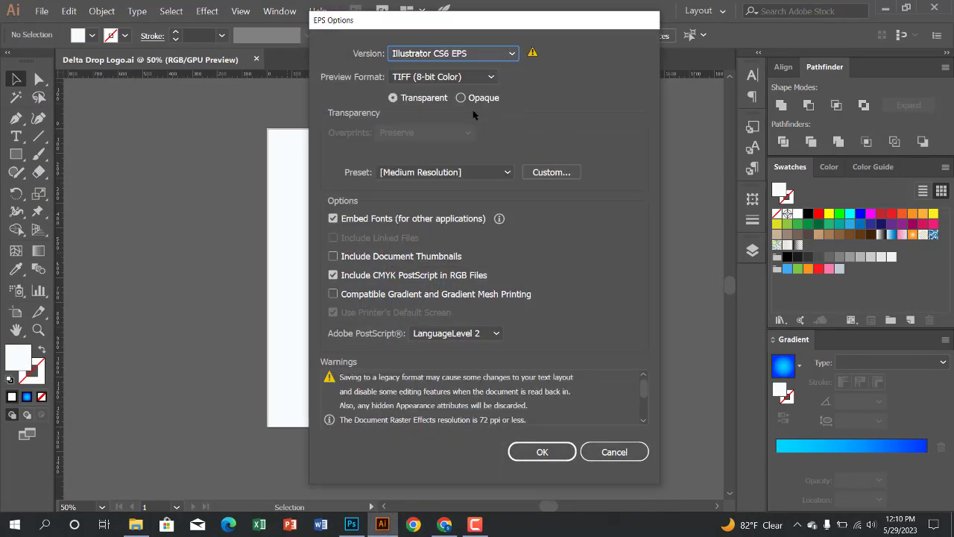
click(543, 452)
click(552, 288)
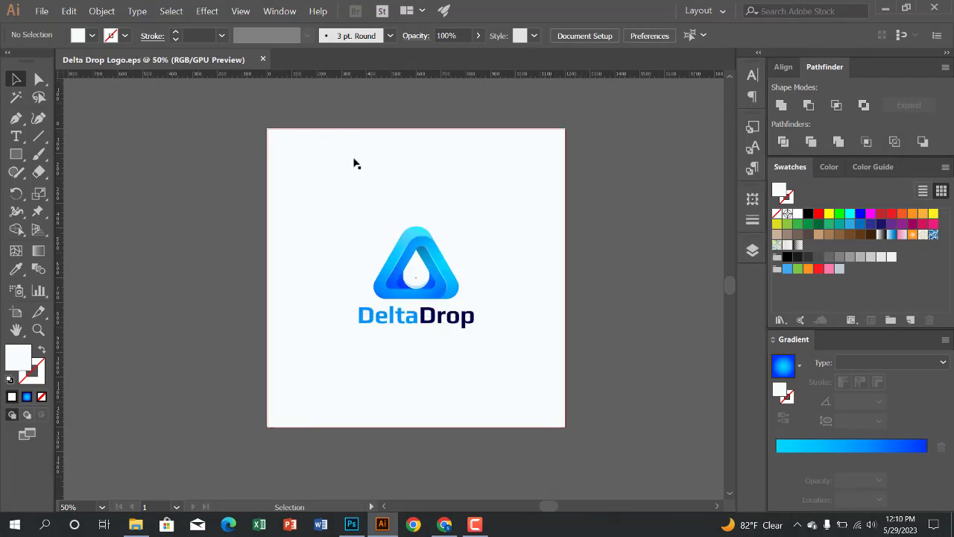
scroll(325, 127, up, 2)
scroll(342, 144, down, 3)
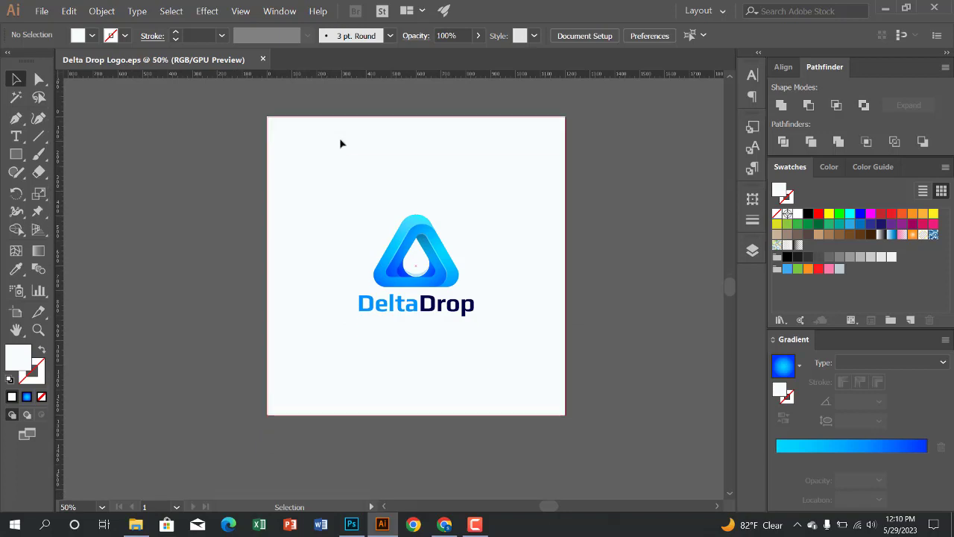
scroll(313, 149, up, 3)
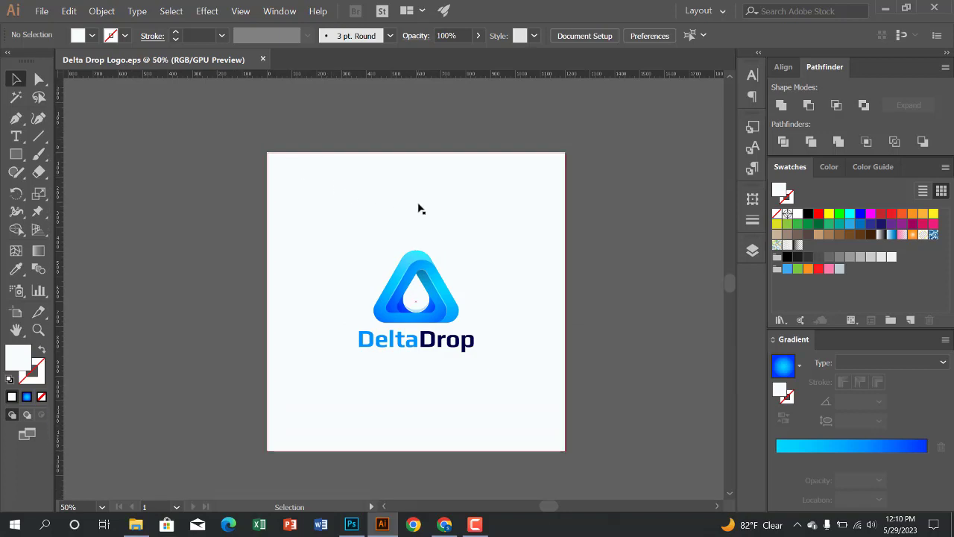
scroll(419, 205, up, 1)
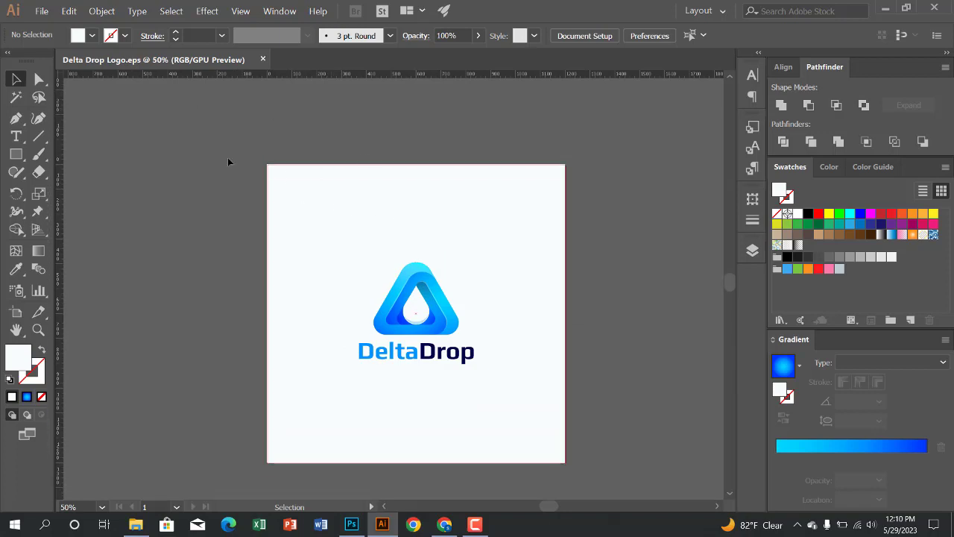
- Close the EPS document and move the saved AI and EPS files together into the open middle area of the desktop
click(262, 59)
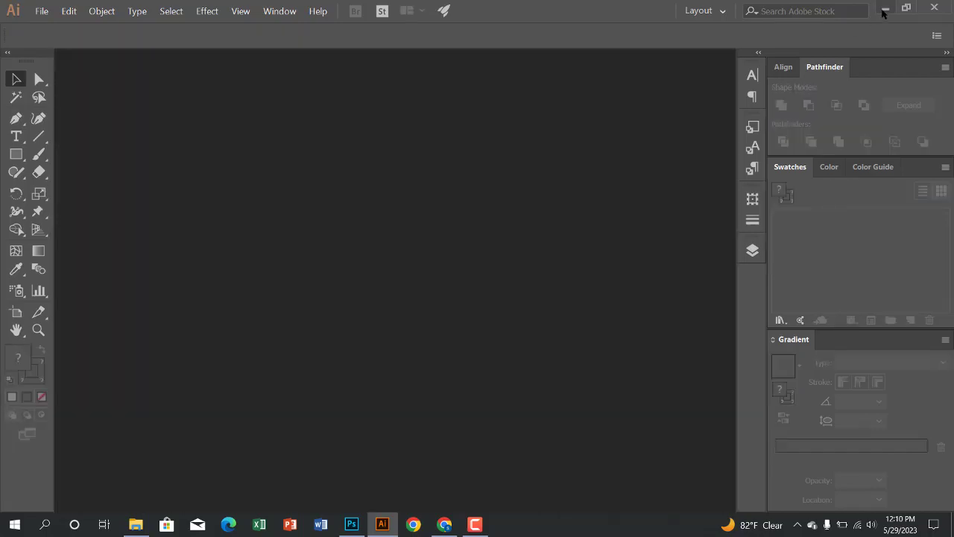
click(885, 8)
click(881, 8)
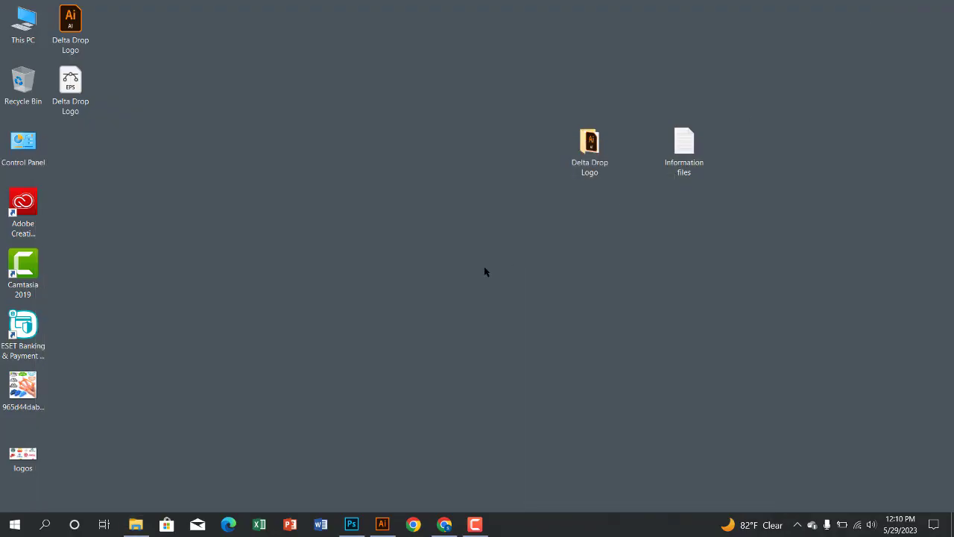
drag(128, 6, 370, 278)
click(428, 183)
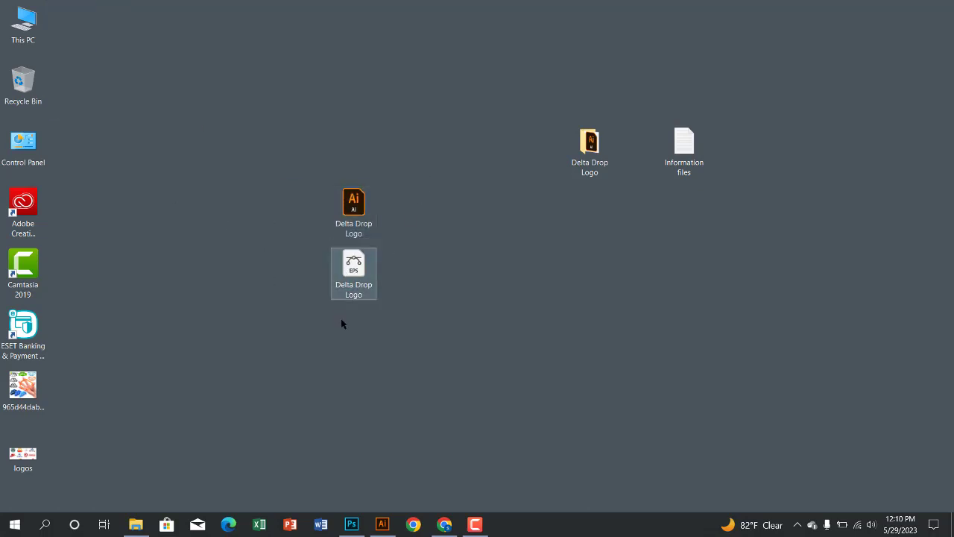
- Open the Delta Drop Logo EPS file from the desktop and leave nothing selected
double_click(356, 271)
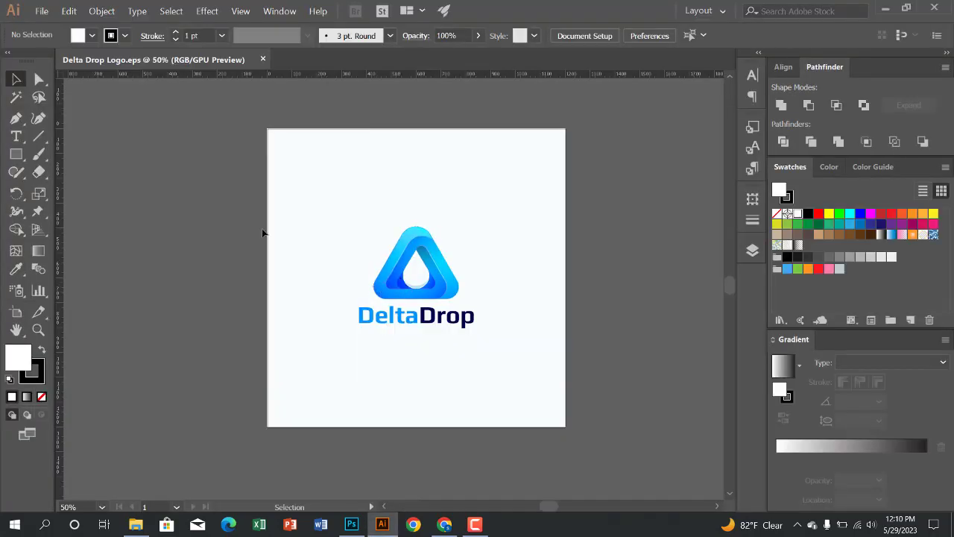
click(287, 225)
click(170, 153)
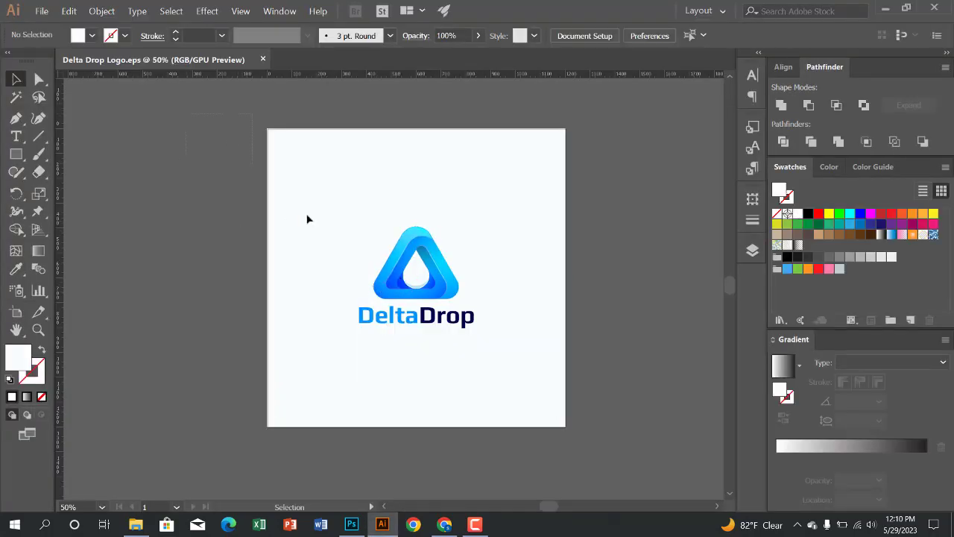
- Select all the artwork, change the document color mode to CMYK Color, and clear the selection
drag(307, 218, 676, 463)
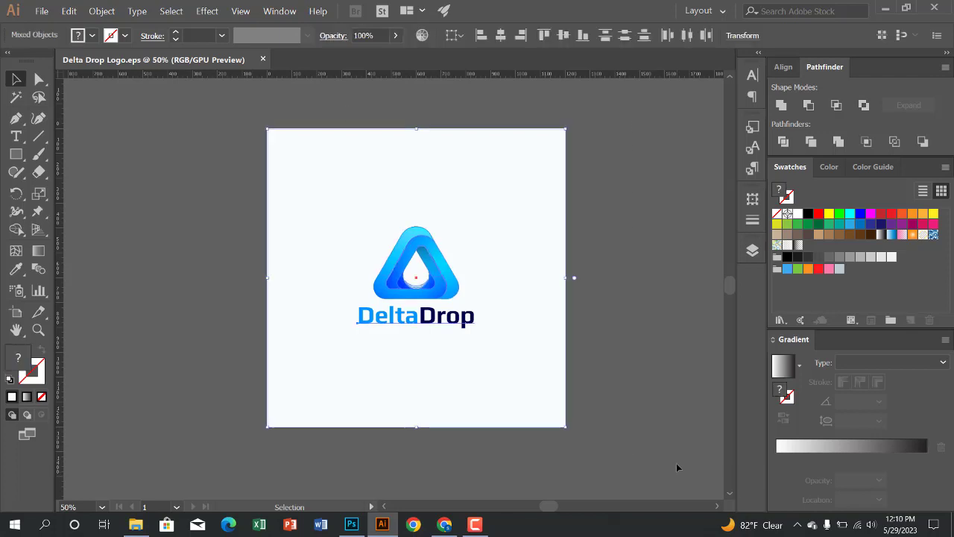
click(42, 10)
mouse_move(145, 272)
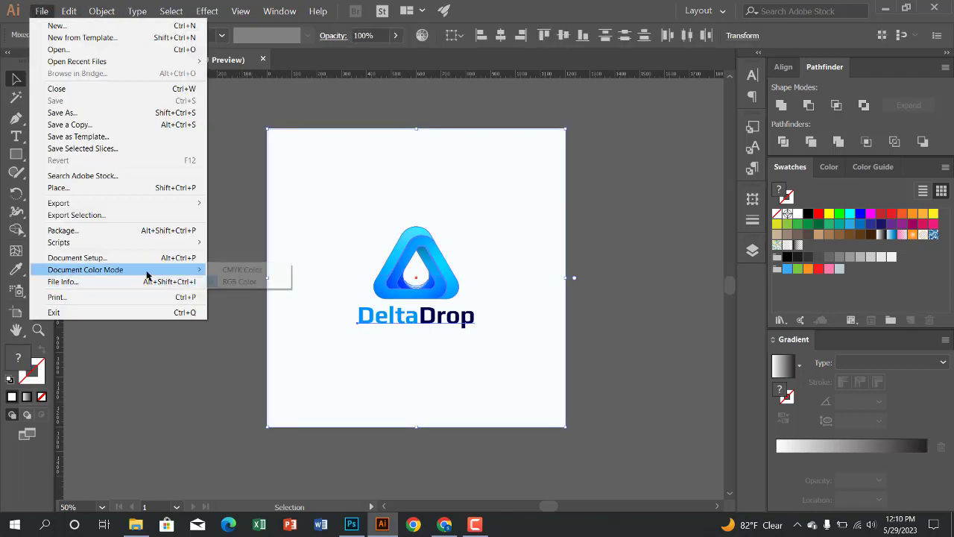
click(241, 270)
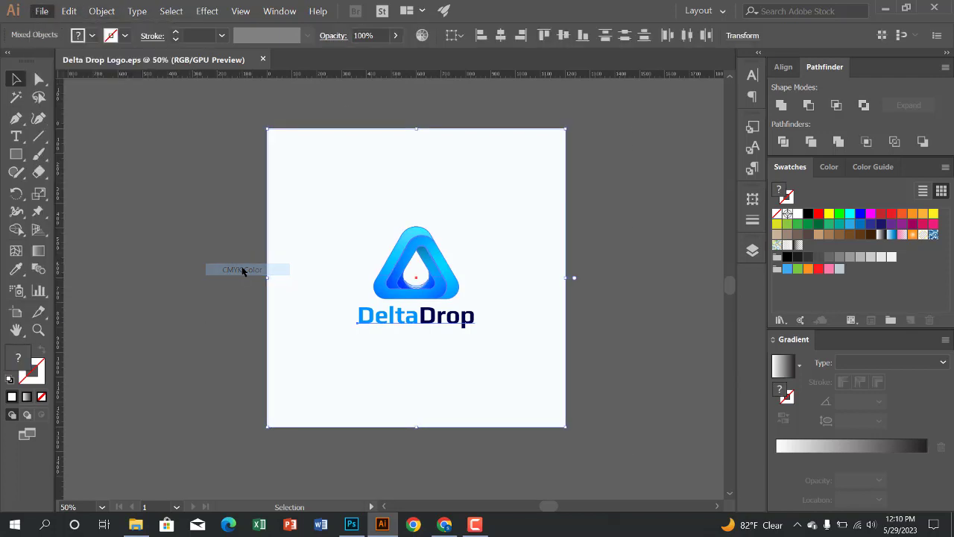
click(623, 237)
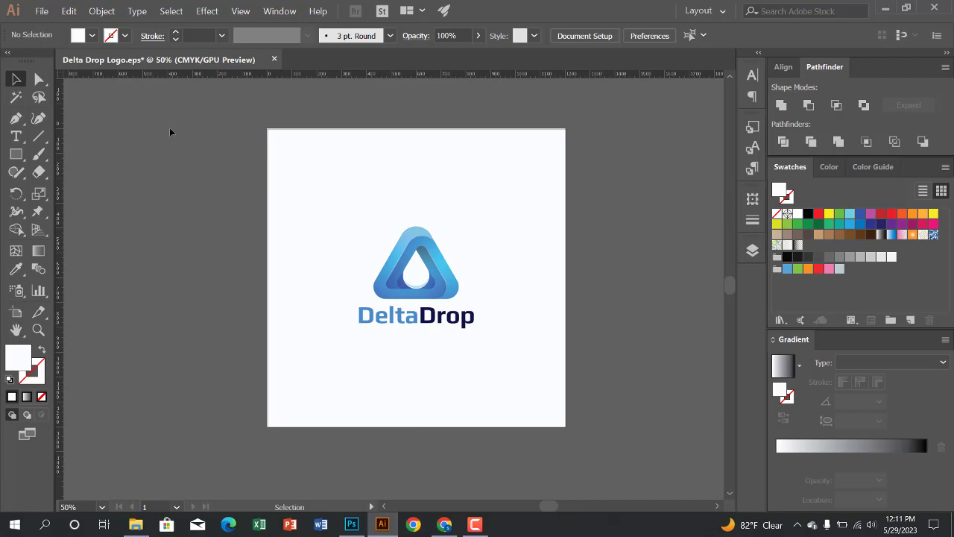
- Select the whole artwork and convert its colors to CMYK
key(ctrl+a)
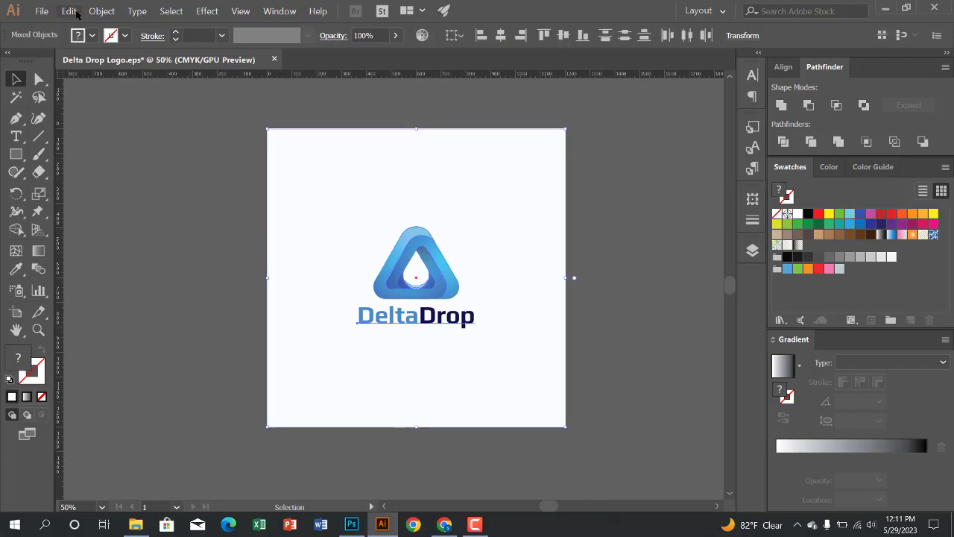
click(69, 11)
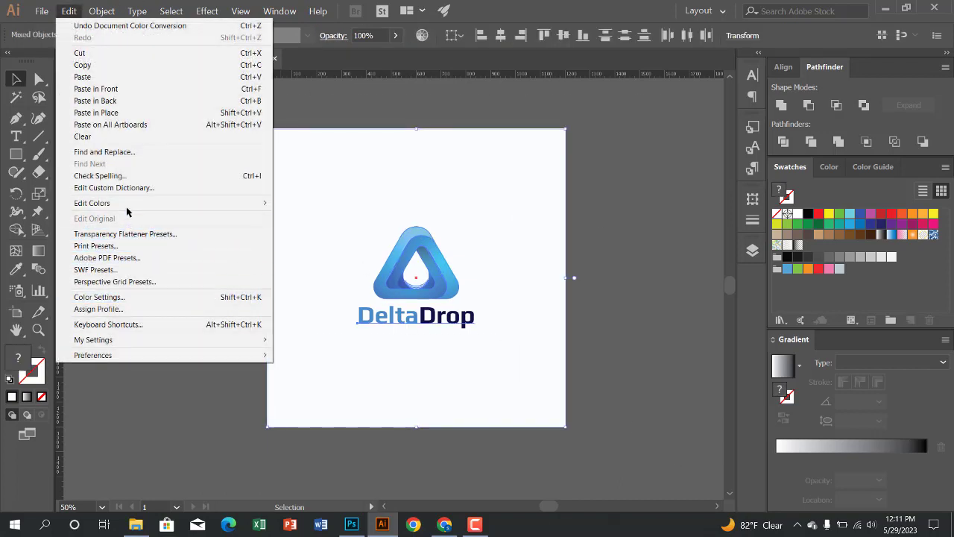
mouse_move(127, 207)
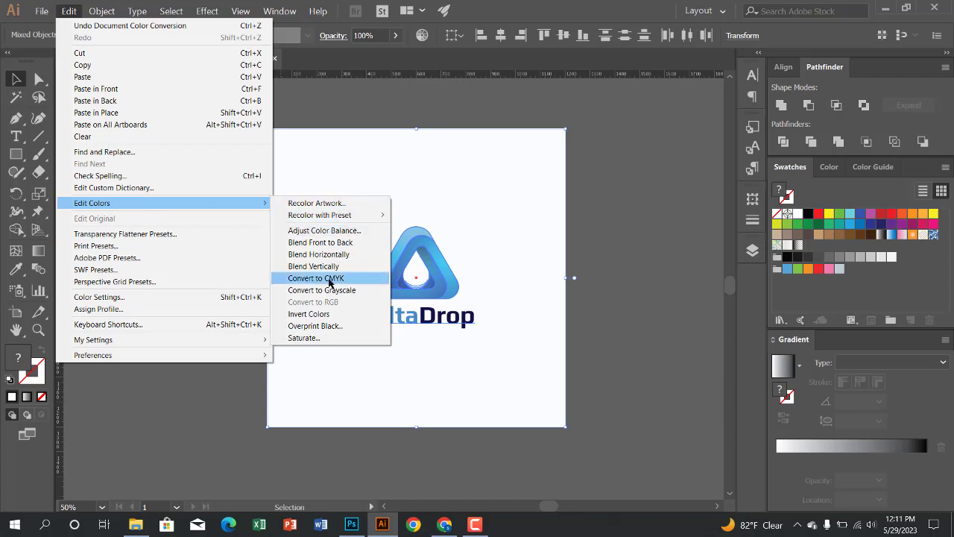
click(325, 281)
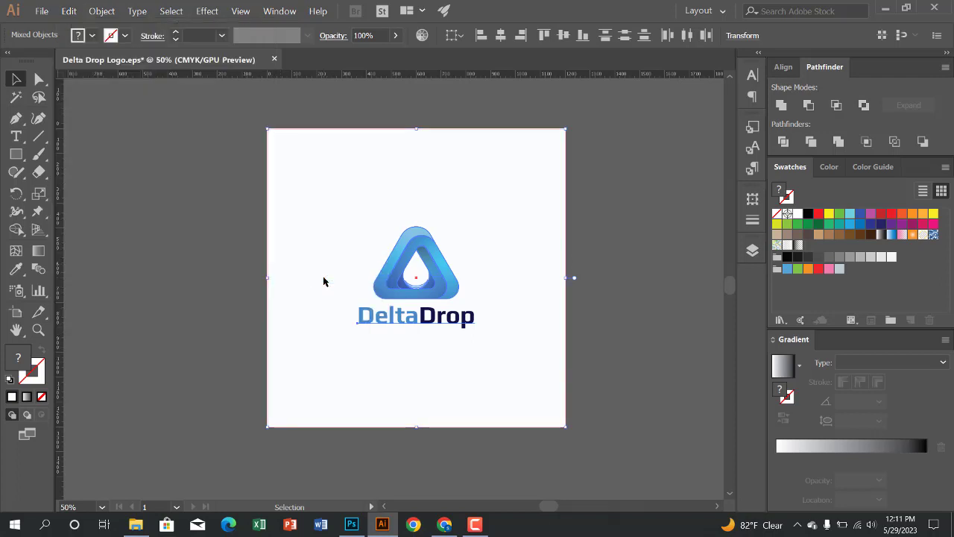
- Set the document raster effects resolution to High (300 ppi), keeping the CMYK color model and transparent background
click(208, 10)
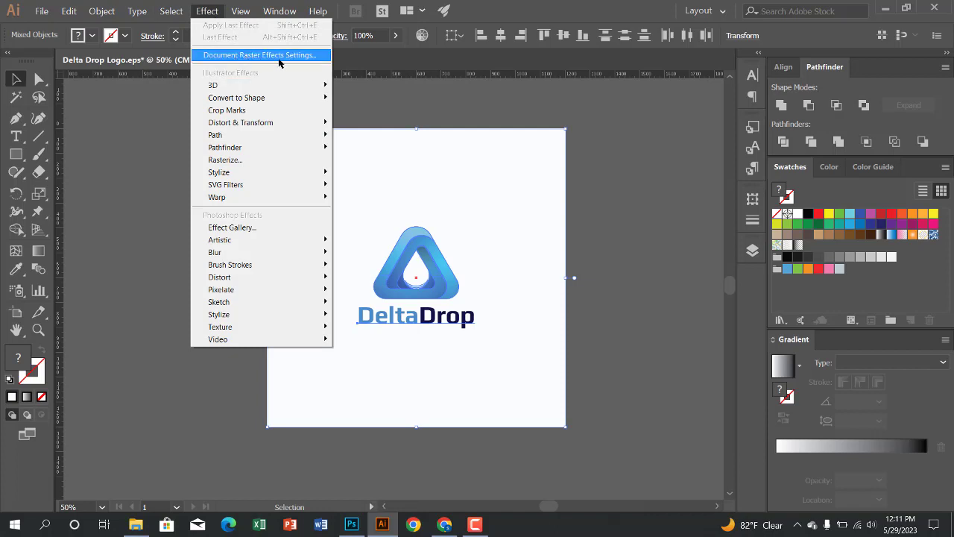
click(279, 57)
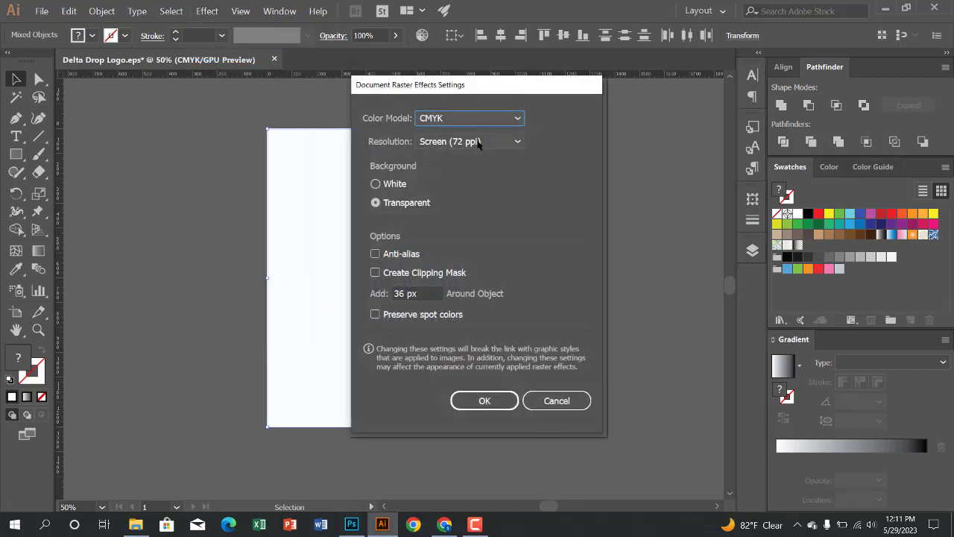
click(494, 143)
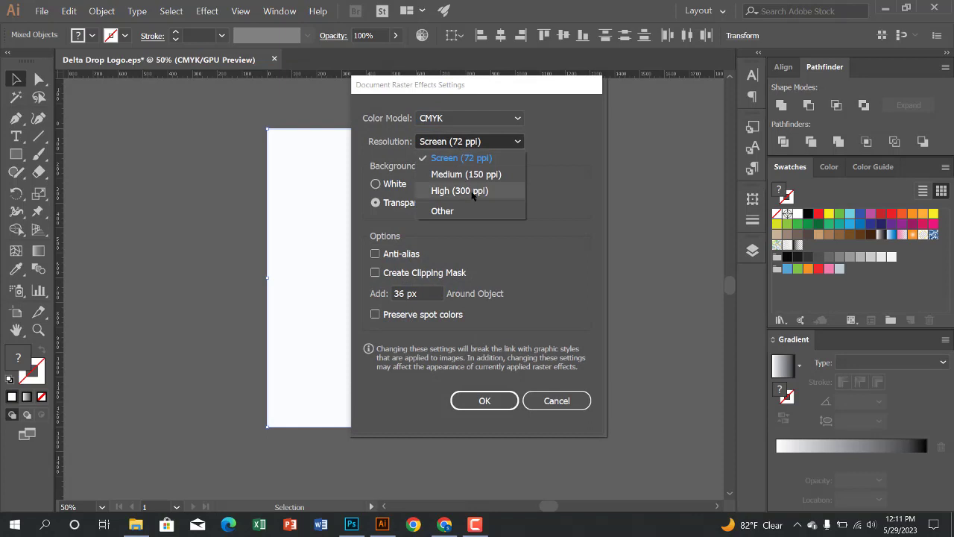
click(475, 191)
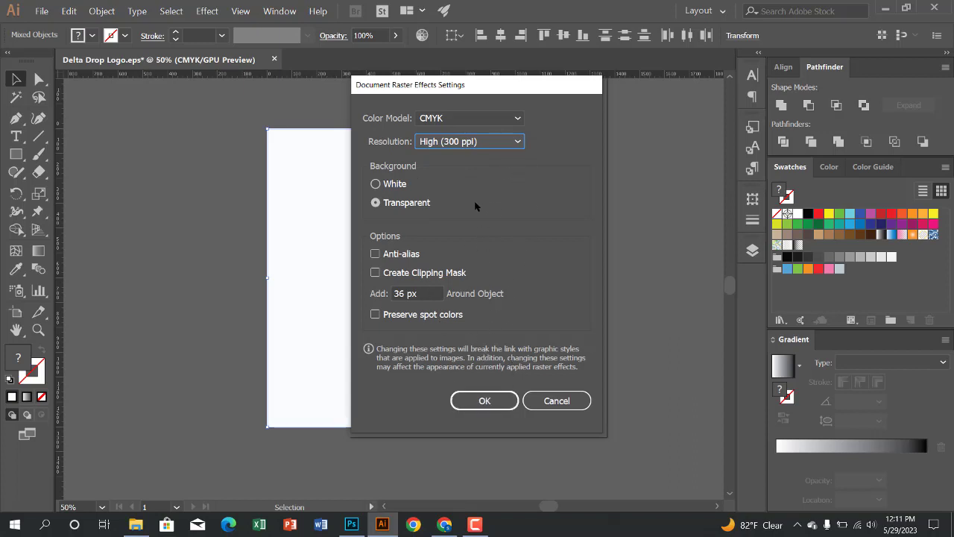
click(497, 402)
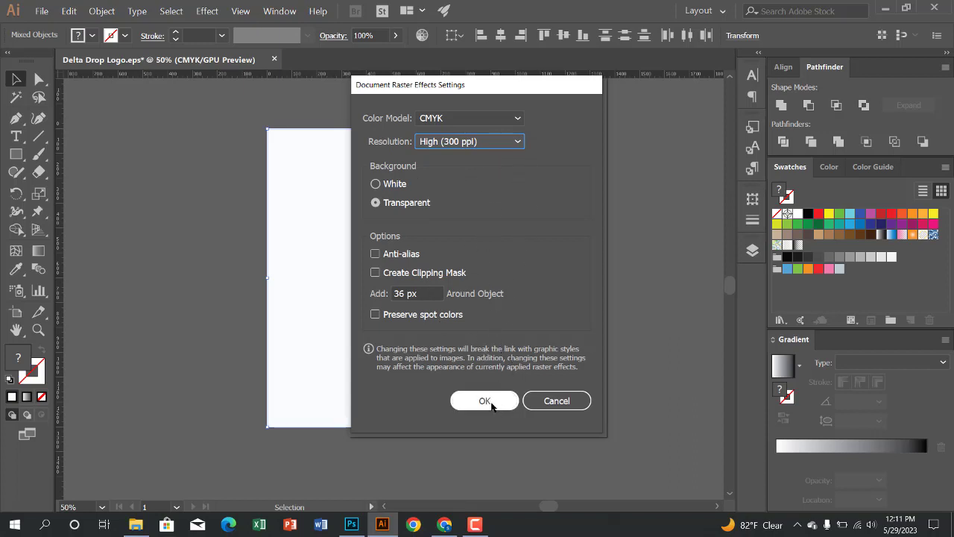
click(273, 171)
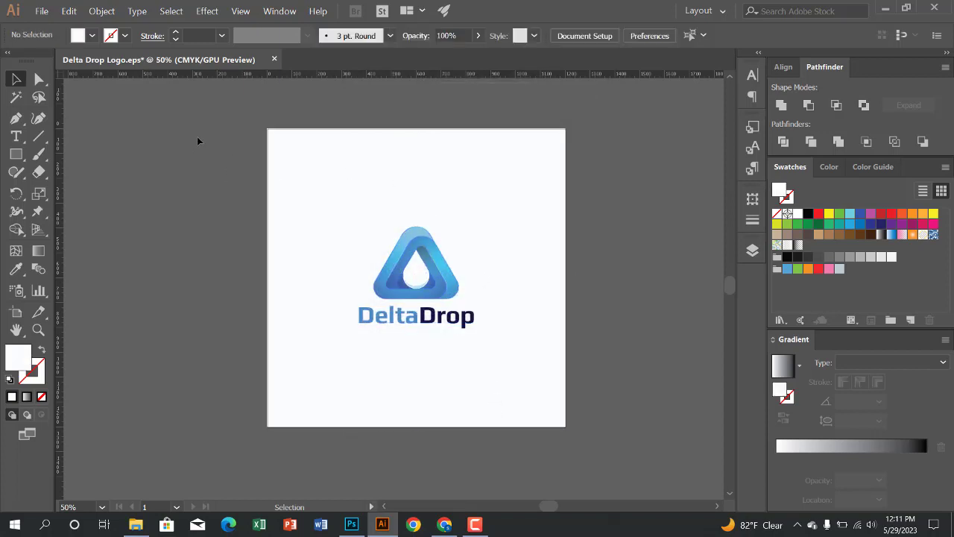
- Check the font and character settings of the DeltaDrop text with the Direct Selection tool, then deselect it
click(39, 79)
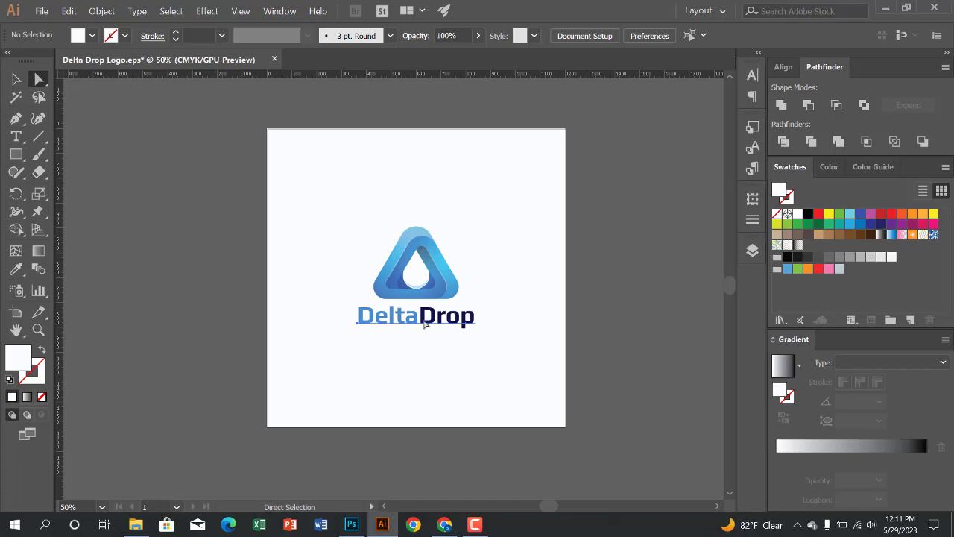
click(424, 323)
click(752, 75)
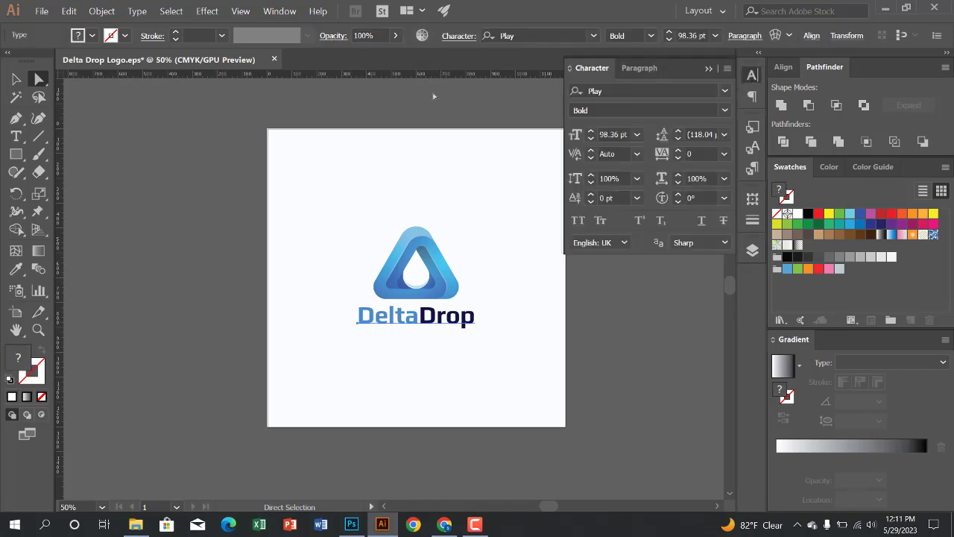
click(433, 96)
- Close the EPS document without saving its changes and return to the desktop
click(273, 60)
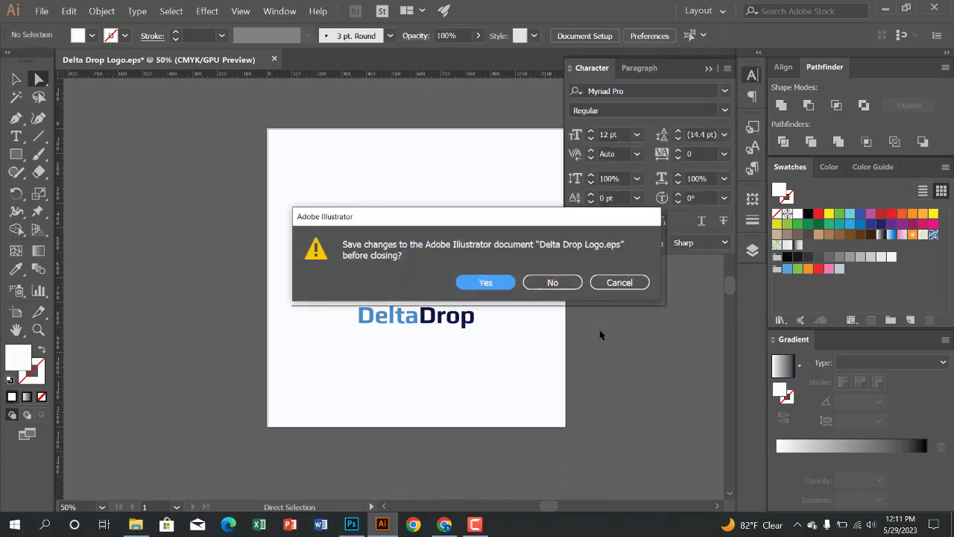
click(572, 289)
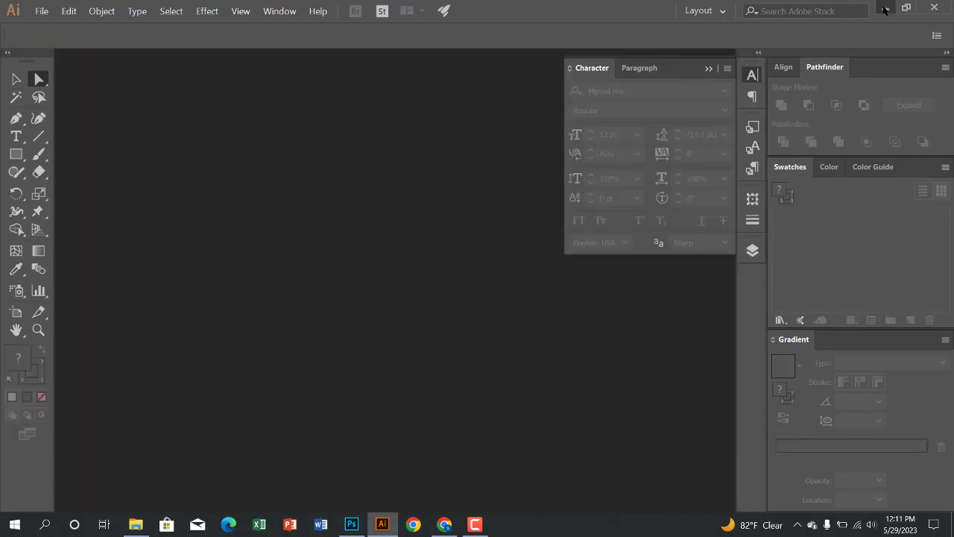
click(886, 8)
- Delete the Delta Drop Logo folder from the desktop and move the Information files document level with the AI file
drag(589, 146, 899, 124)
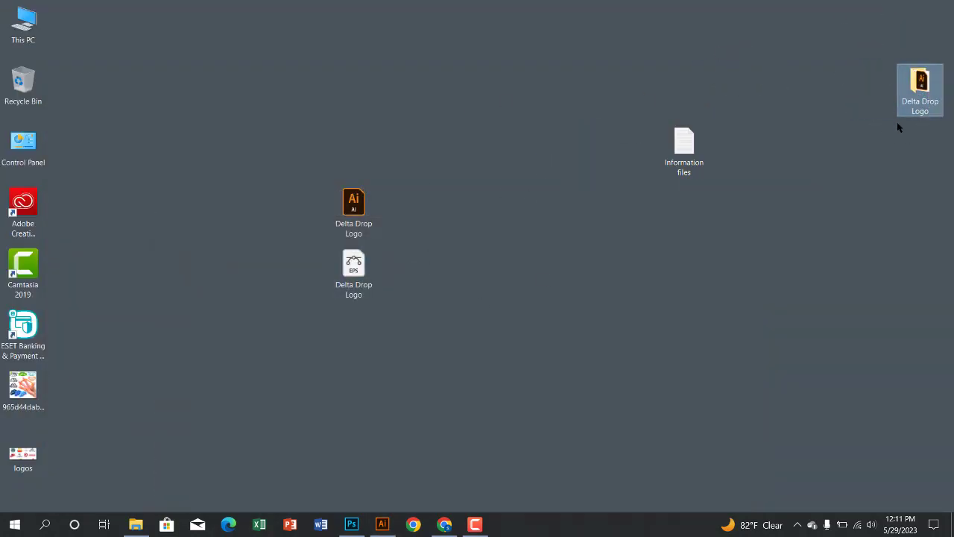
key(Delete)
click(692, 147)
drag(692, 147, 598, 208)
click(669, 246)
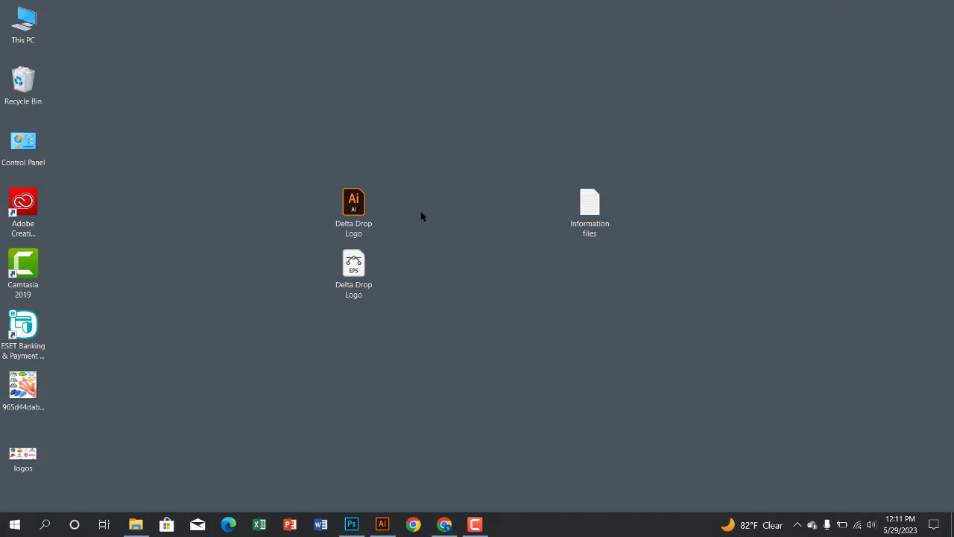
- Open the Information files document, search the web in Chrome for "play font free download", and open the Font Squirrel page for Play
double_click(582, 206)
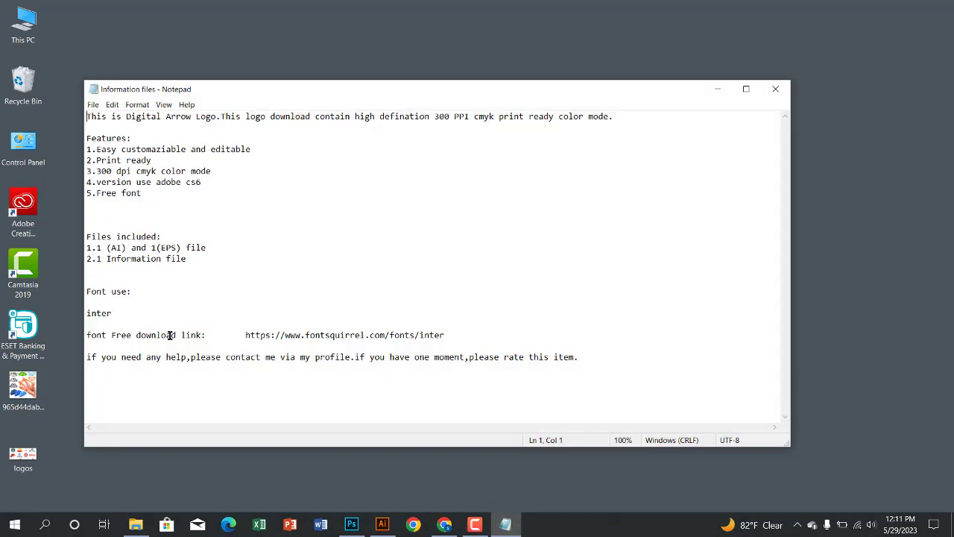
click(445, 524)
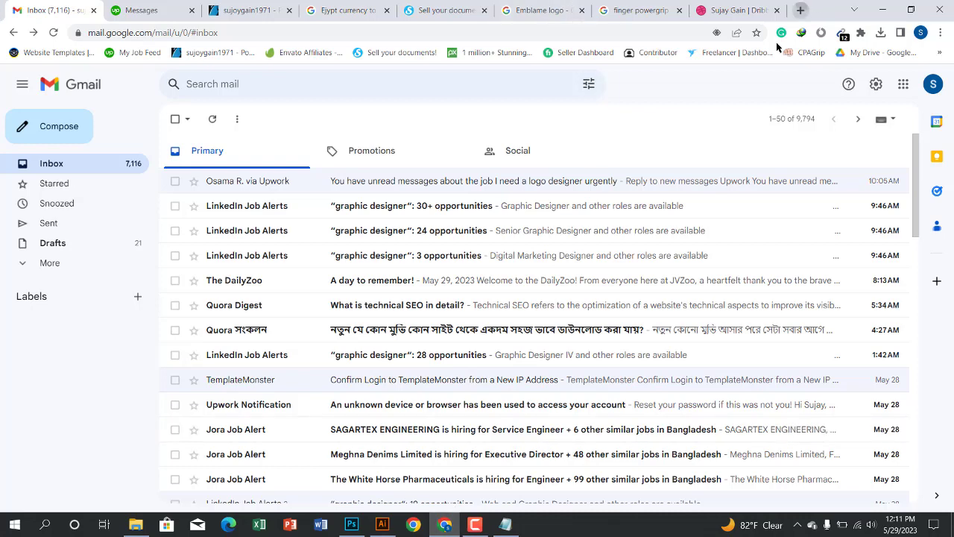
click(799, 9)
click(510, 262)
text(Play)
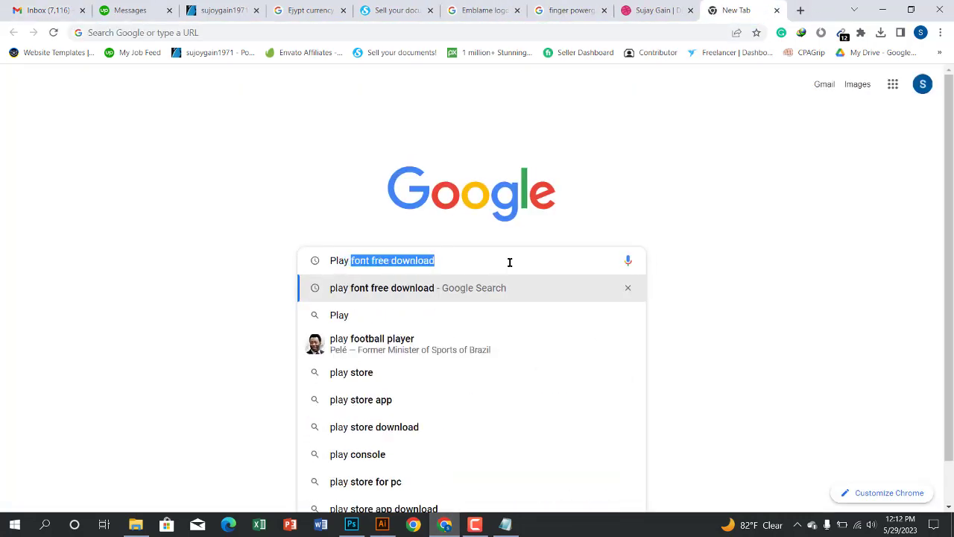
key(Return)
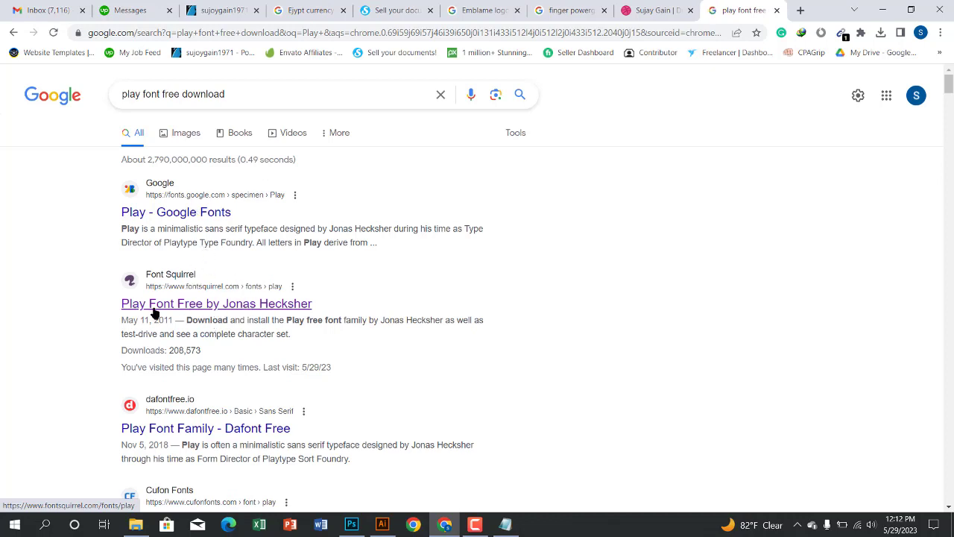
click(235, 305)
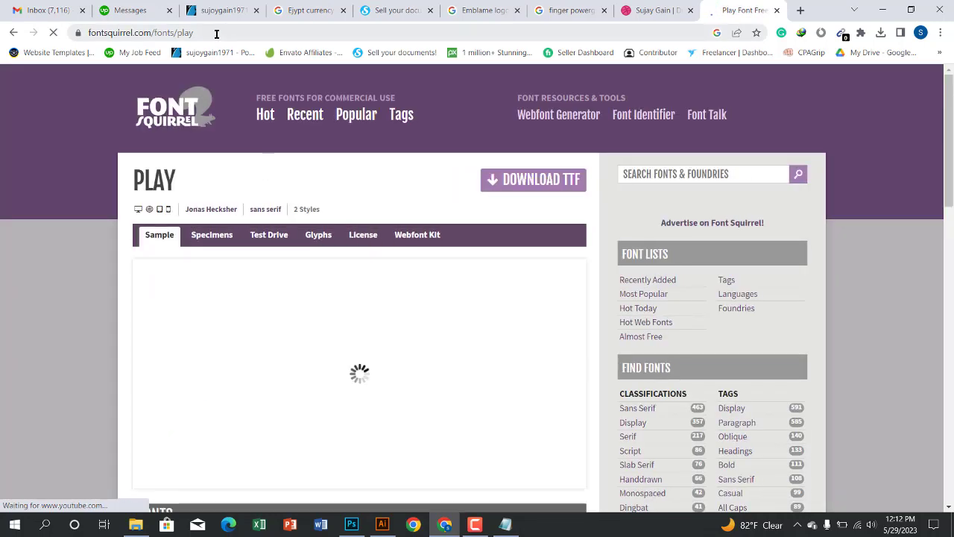
click(216, 34)
key(ctrl+c)
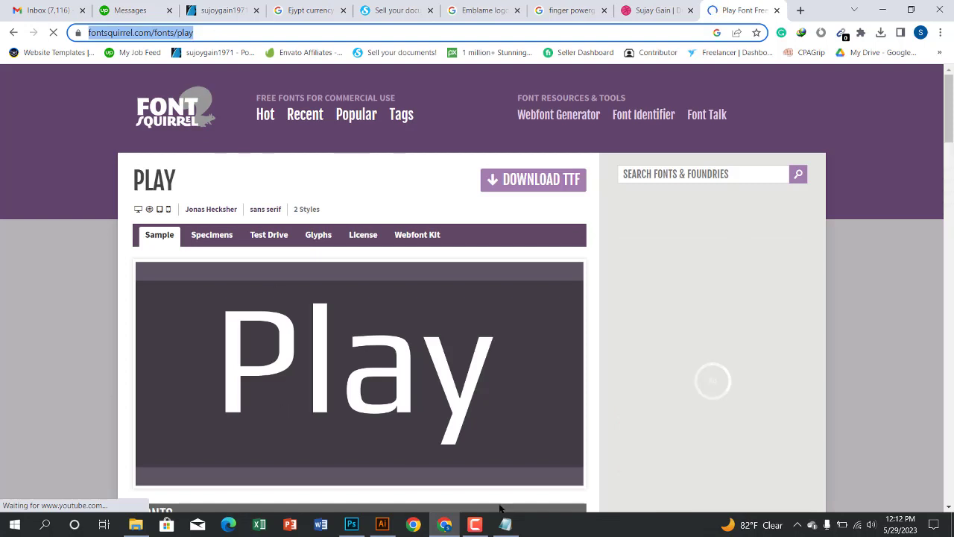
click(505, 524)
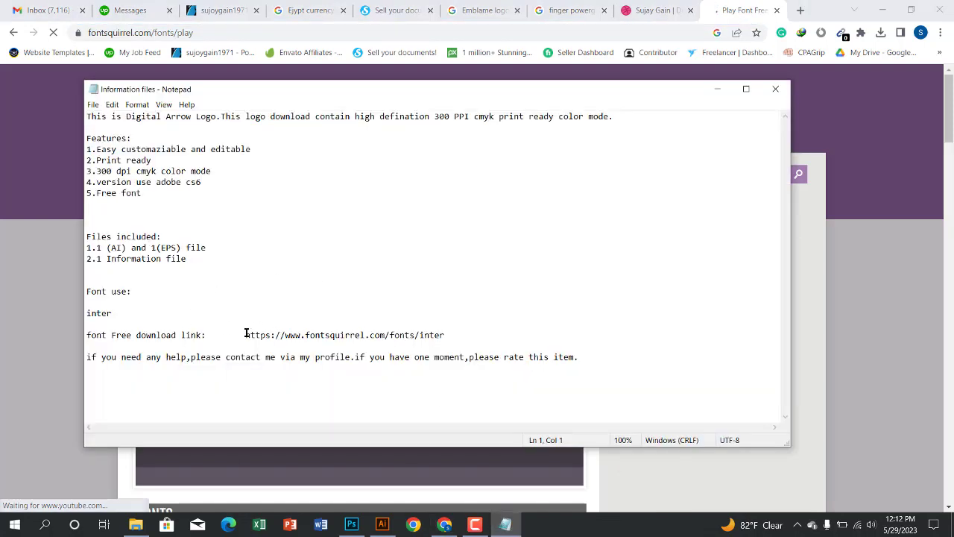
drag(246, 333, 503, 337)
key(ctrl+v)
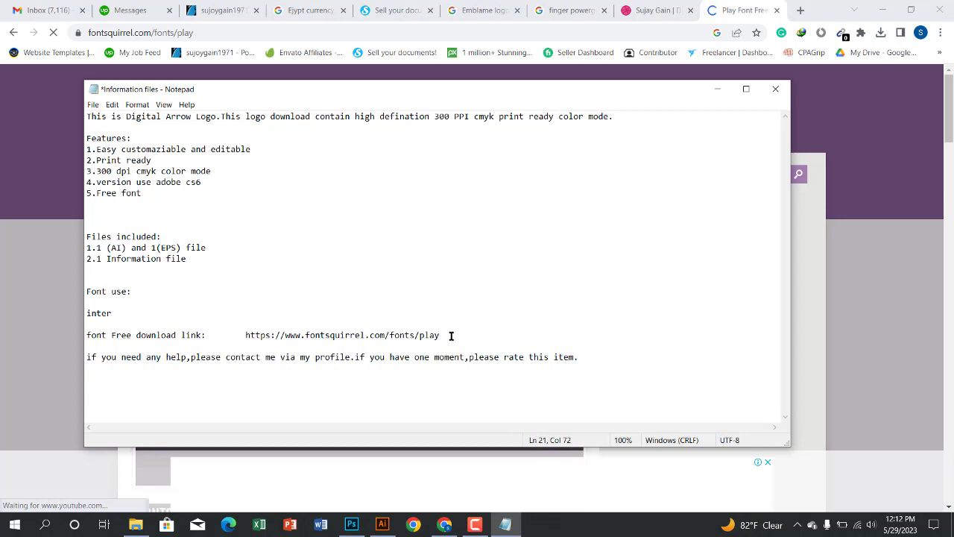
- Replace the font name under "Font use:" with "play", copied from the end of the download link
key(ctrl+shift+Left)
key(ctrl+c)
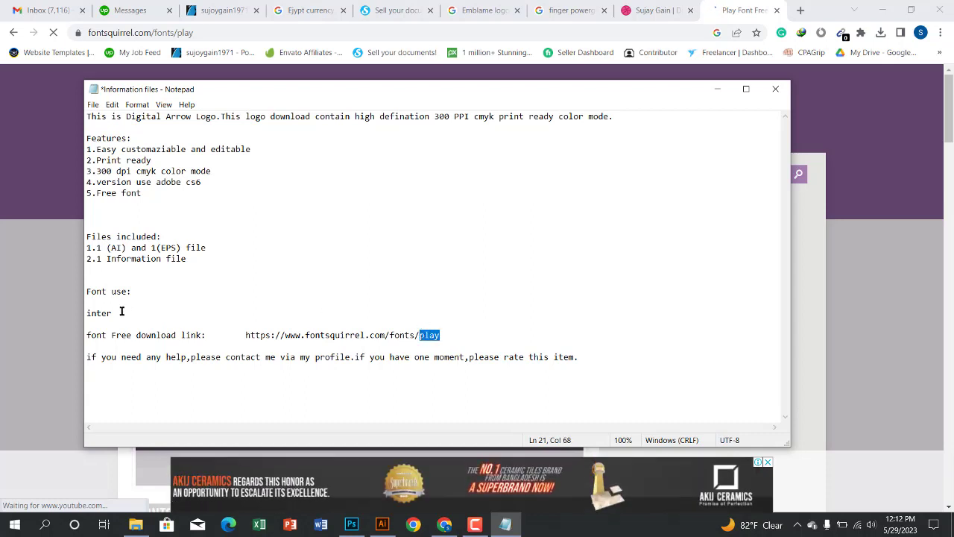
drag(122, 312, 39, 318)
key(ctrl+v)
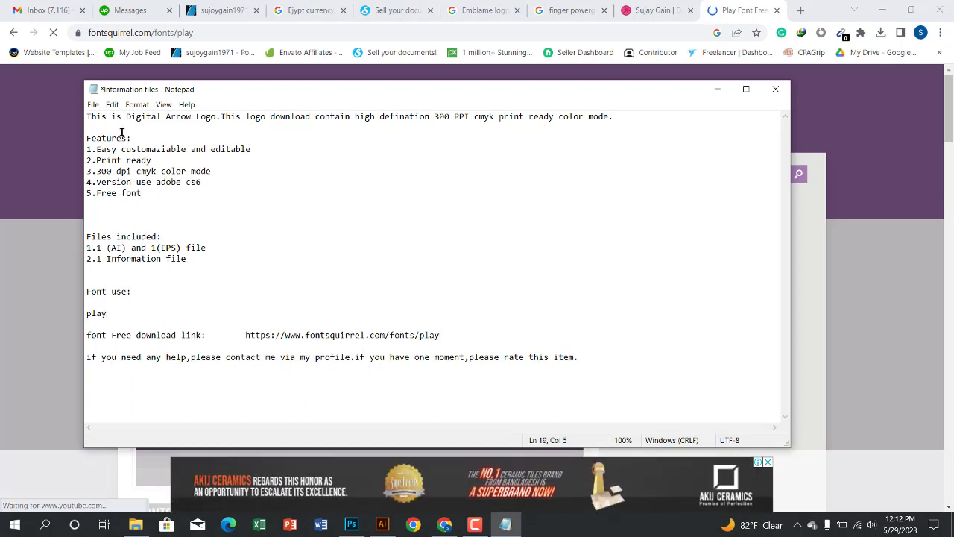
- Change the logo name in the opening line of the Information files text so it reads "This is Delta Drop Logo"
drag(111, 117, 190, 116)
key(BackSpace)
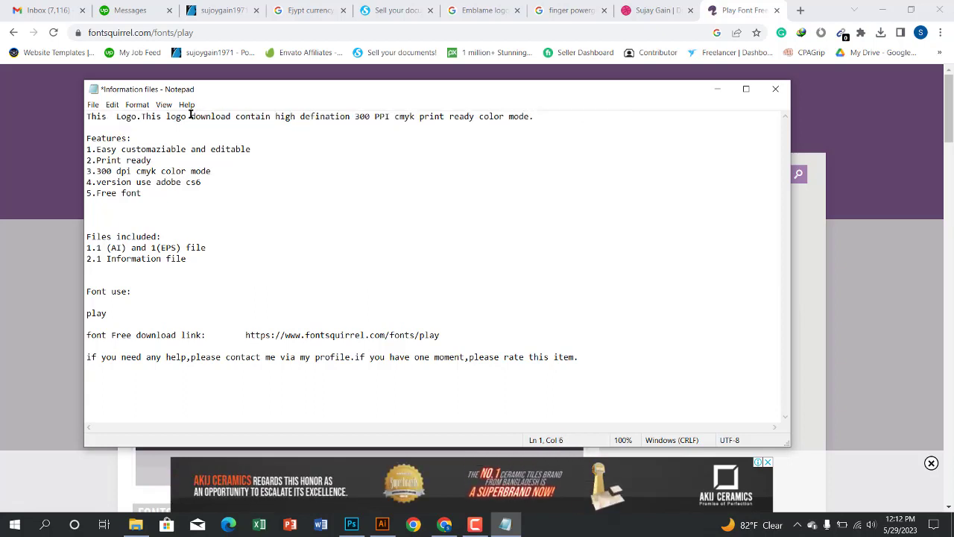
text(is Del)
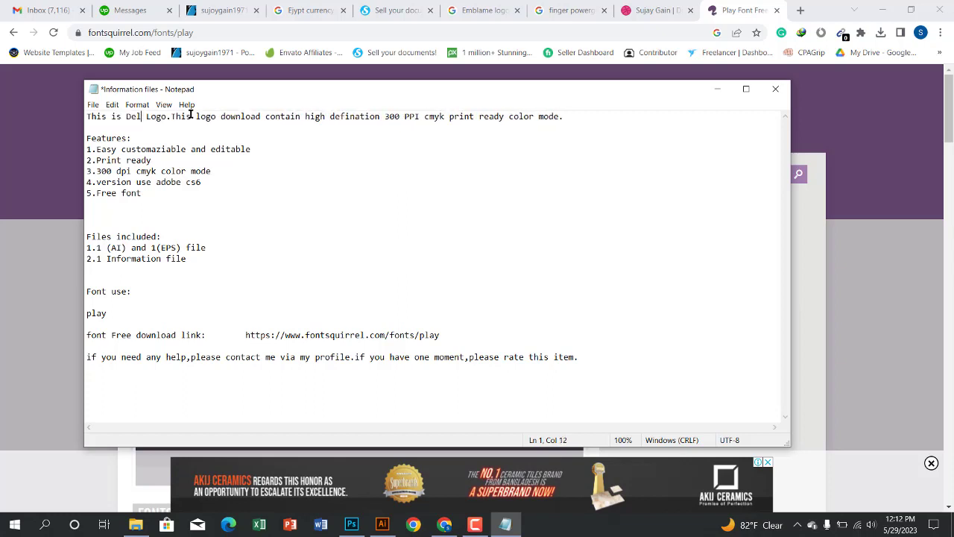
text(ta Drop)
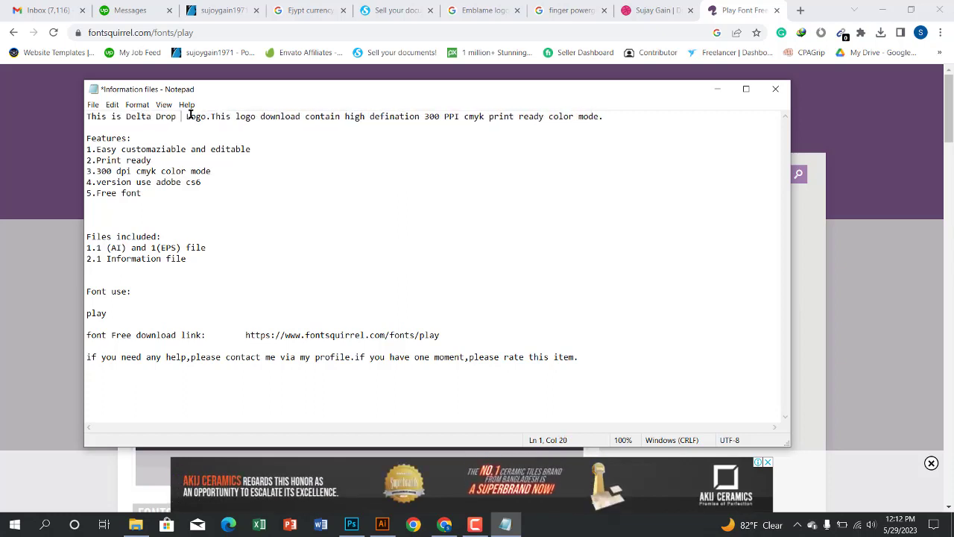
key(BackSpace)
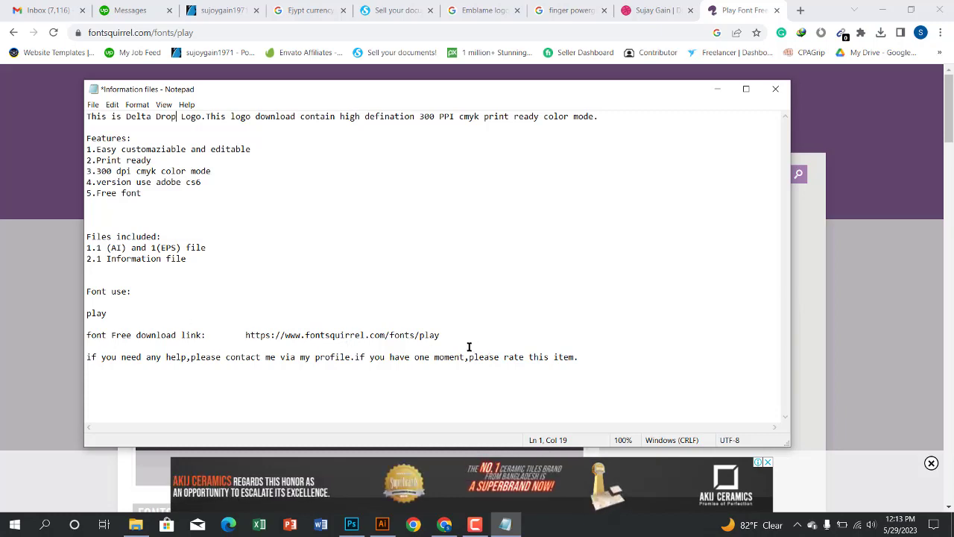
- Save and close the Information files document, then minimize the browser to return to the desktop
click(93, 105)
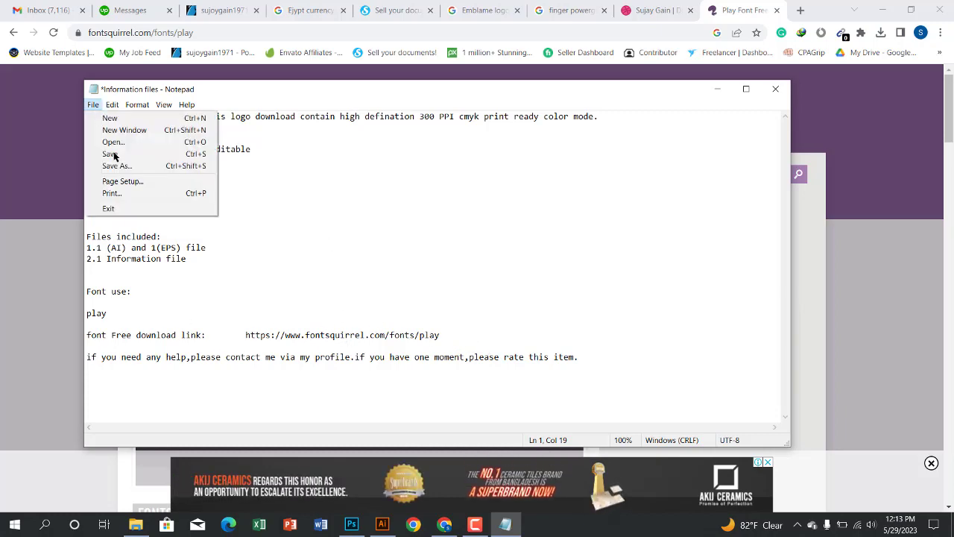
click(108, 154)
click(775, 89)
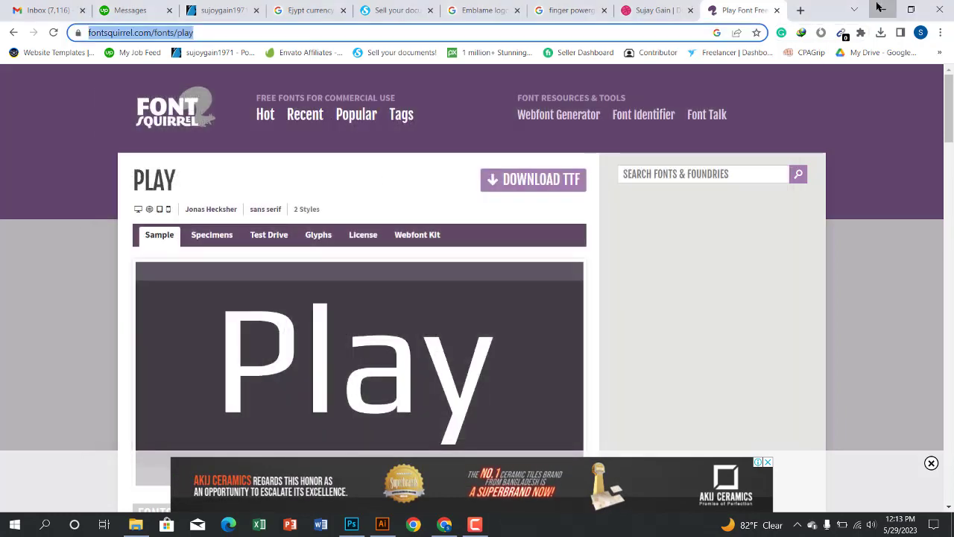
click(882, 10)
- Compress the desktop's AI, EPS and Information files together into a zip archive named "Main file" and move it to an empty desktop area
drag(574, 230, 395, 238)
drag(321, 122, 517, 360)
right_click(400, 205)
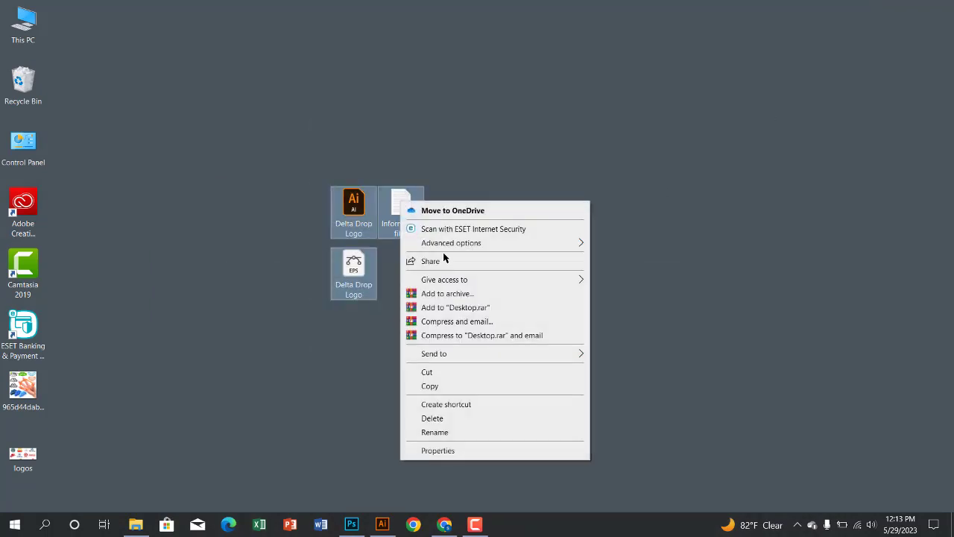
mouse_move(513, 353)
click(650, 367)
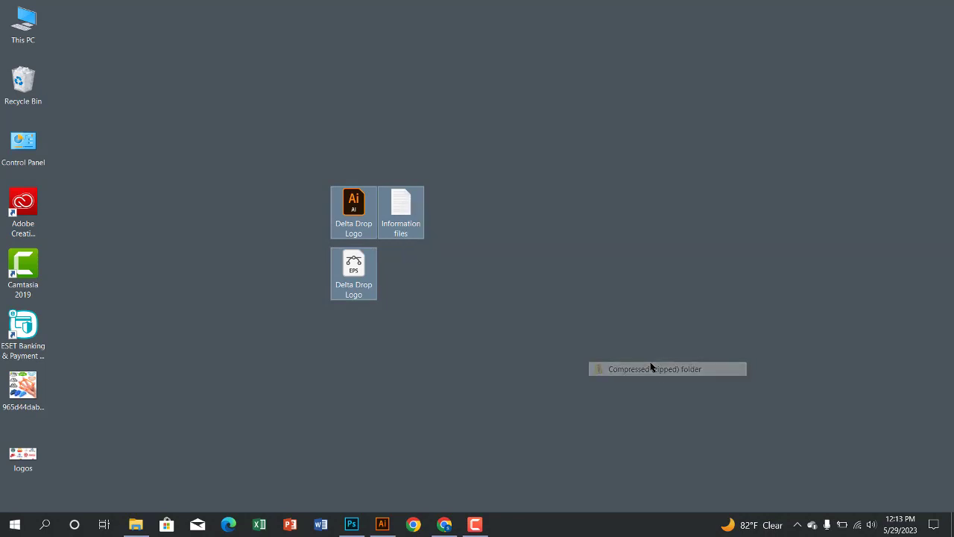
key(BackSpace)
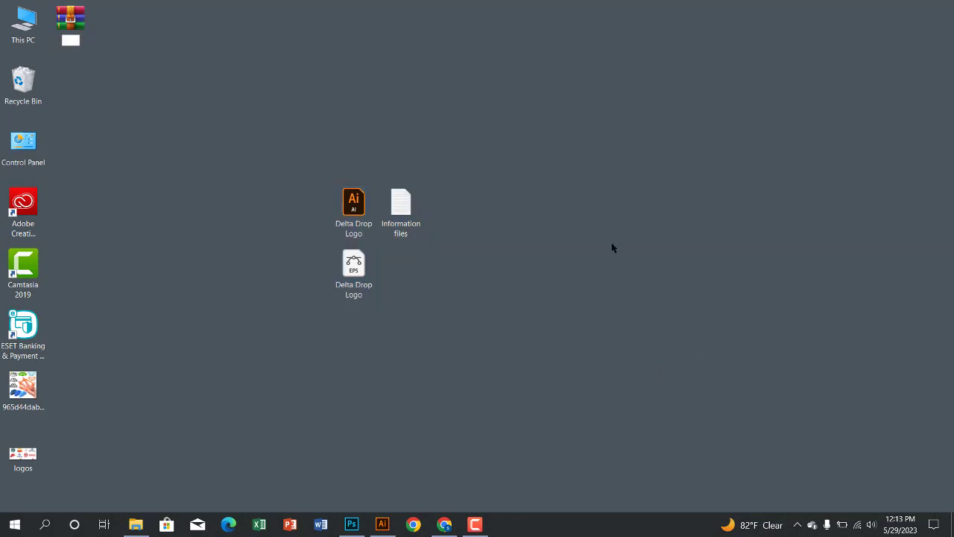
text(Main file)
key(Return)
drag(74, 24, 539, 89)
- Create a new Photoshop document 590 x 700 pixels at 72 pixels/inch in RGB Color with a white background
click(351, 524)
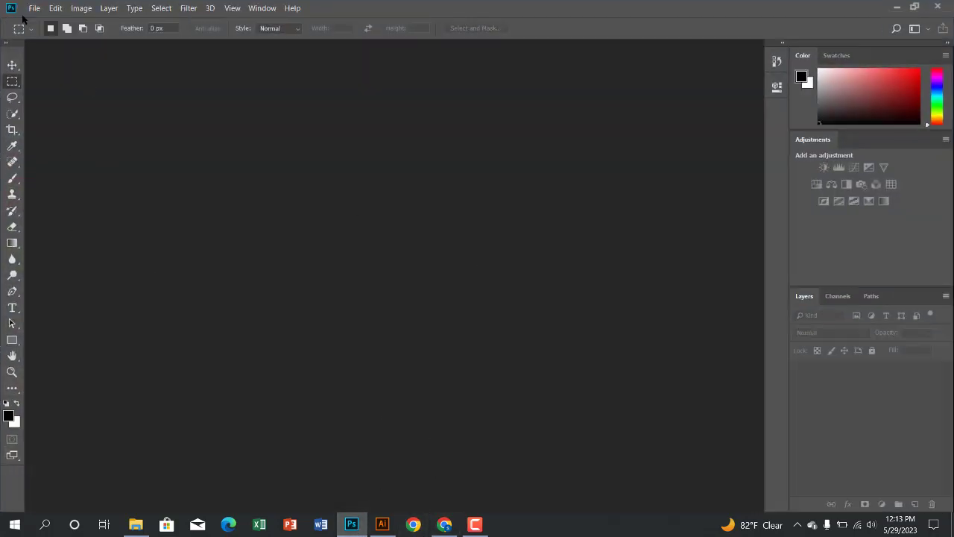
click(33, 8)
click(37, 19)
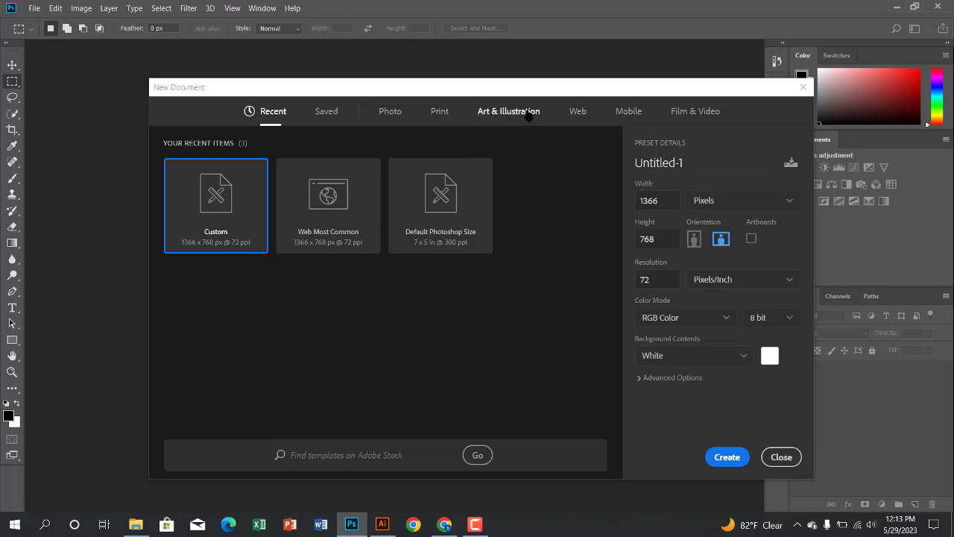
click(661, 200)
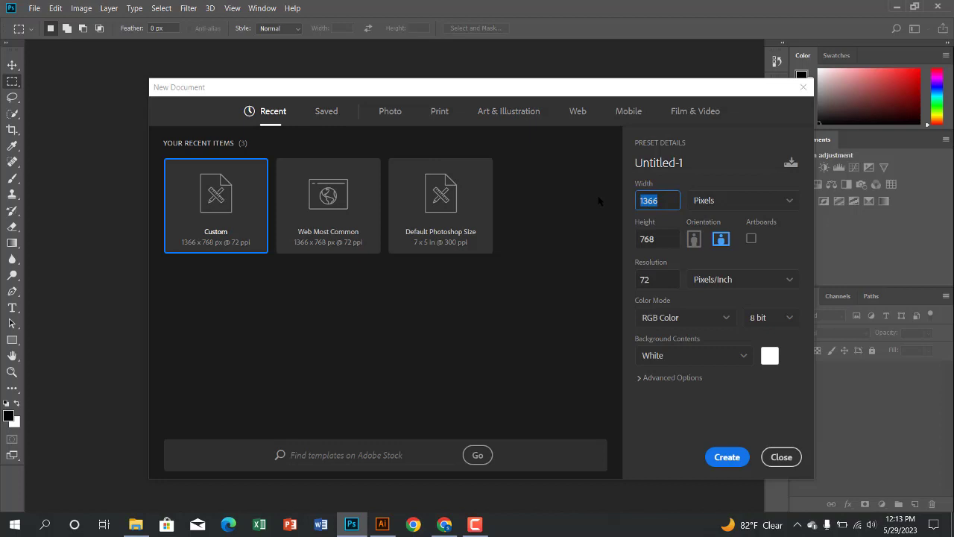
text(590)
click(666, 238)
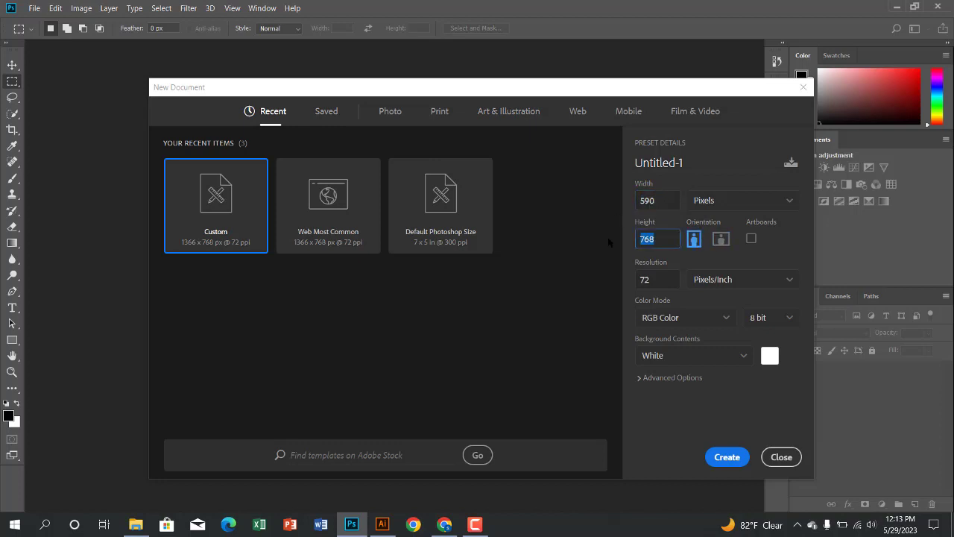
click(662, 279)
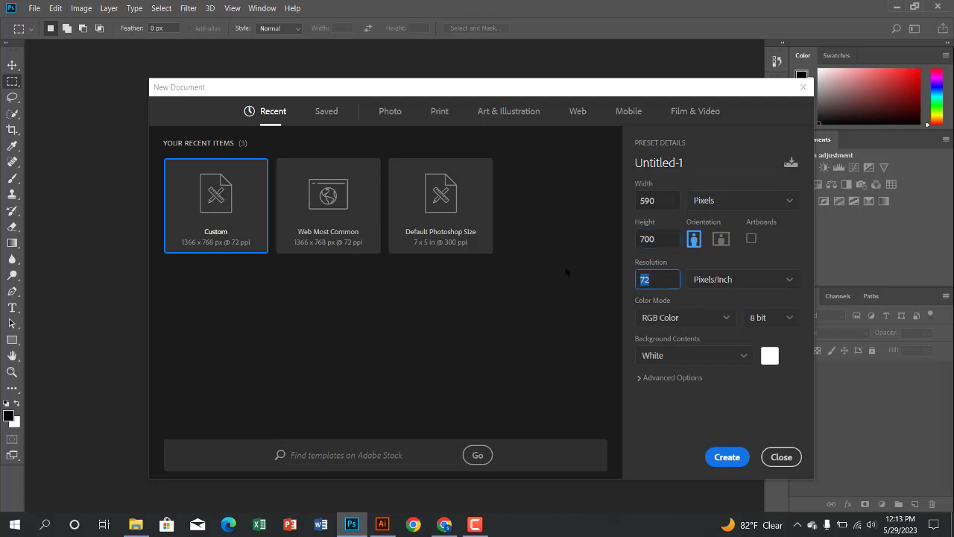
click(735, 465)
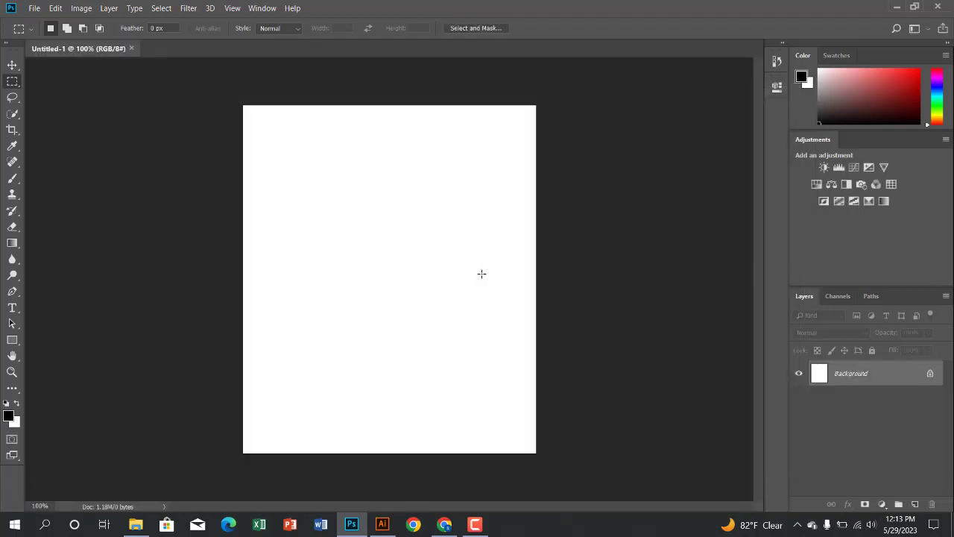
- Open the Delta Drop Logo AI file in Illustrator and bring its icon and text into the Photoshop document as a vector smart object
click(382, 524)
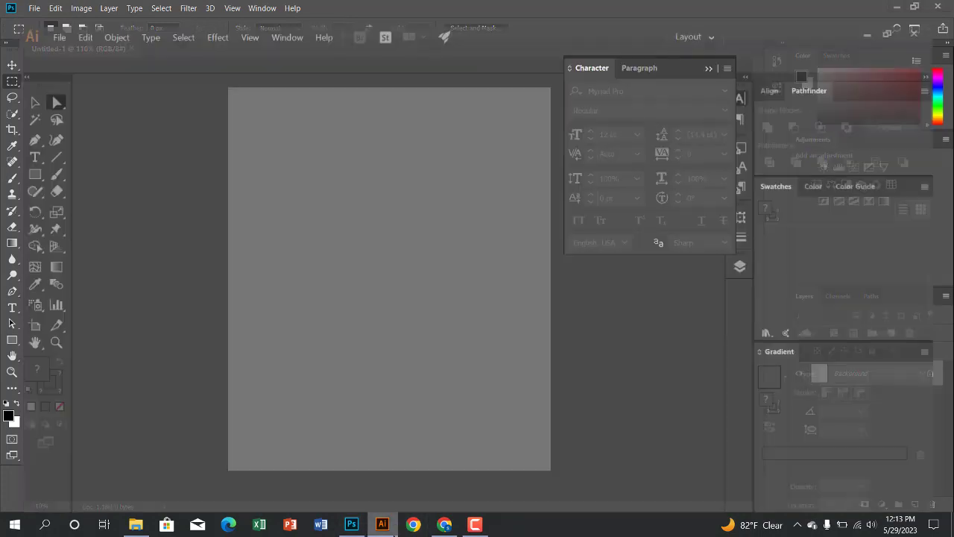
click(884, 8)
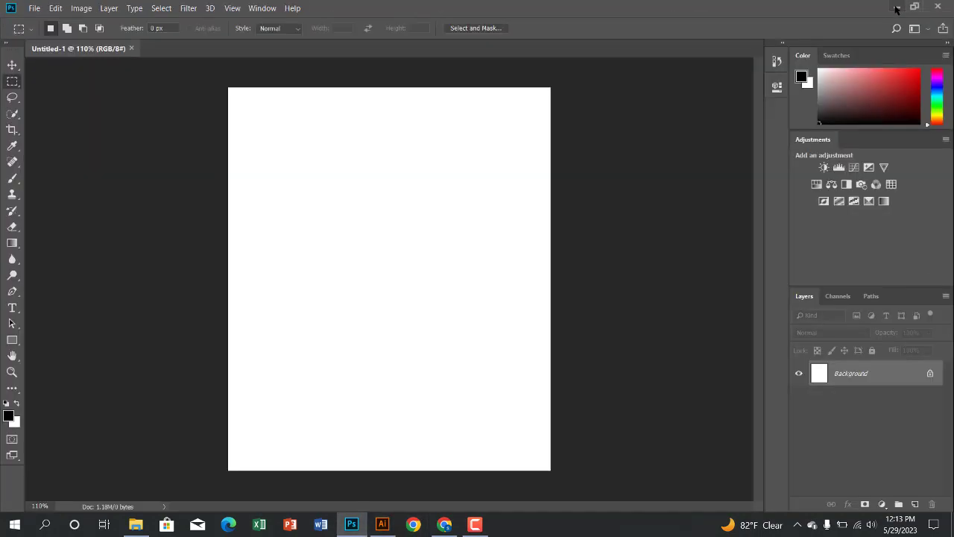
click(896, 8)
double_click(360, 213)
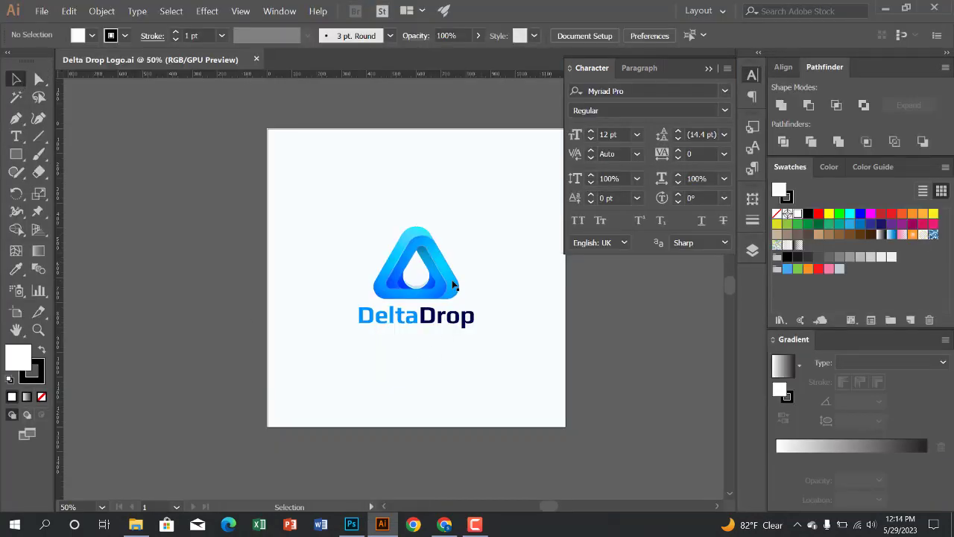
click(453, 285)
drag(451, 319, 403, 242)
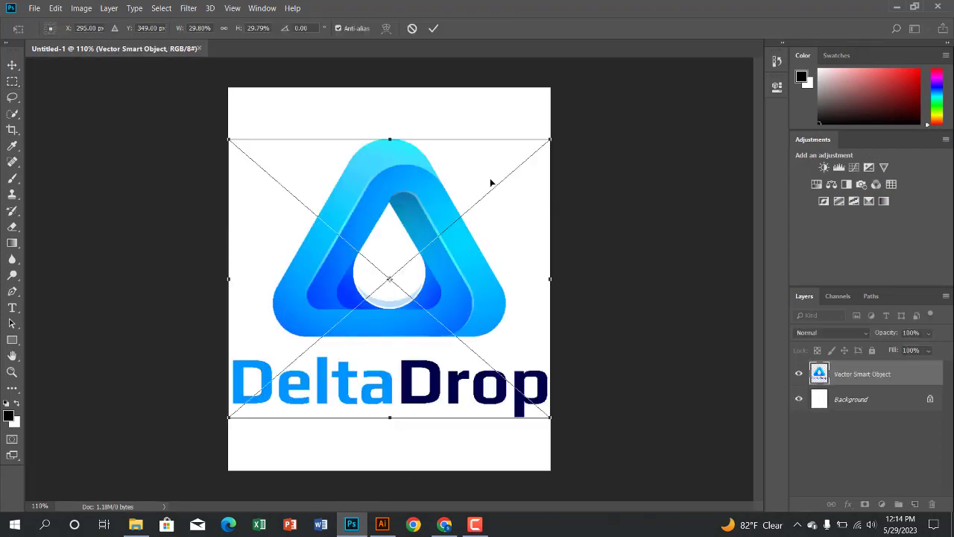
- Scale the pasted logo to about 11%, position it centered in the upper half of the canvas, and commit the placement
drag(546, 142, 436, 217)
drag(411, 267, 409, 202)
drag(447, 163, 450, 159)
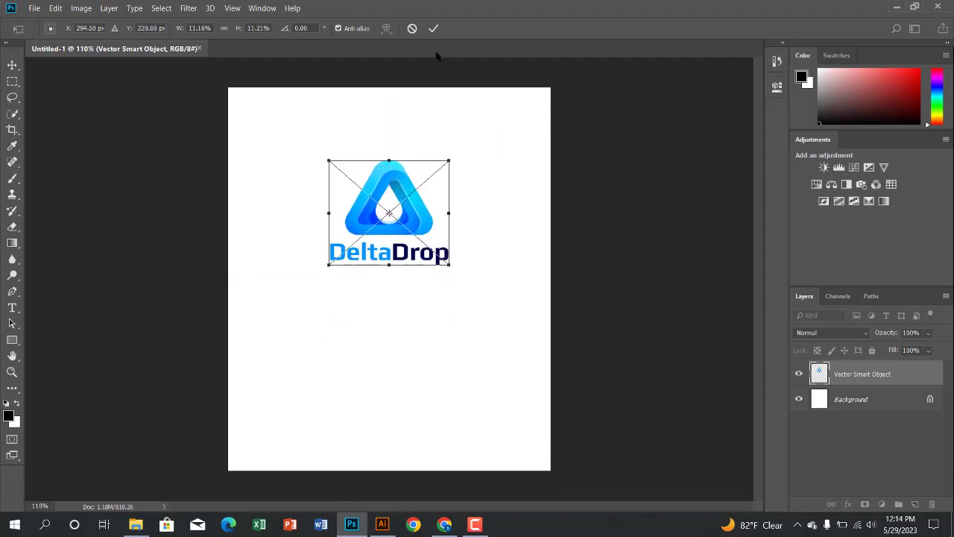
click(434, 29)
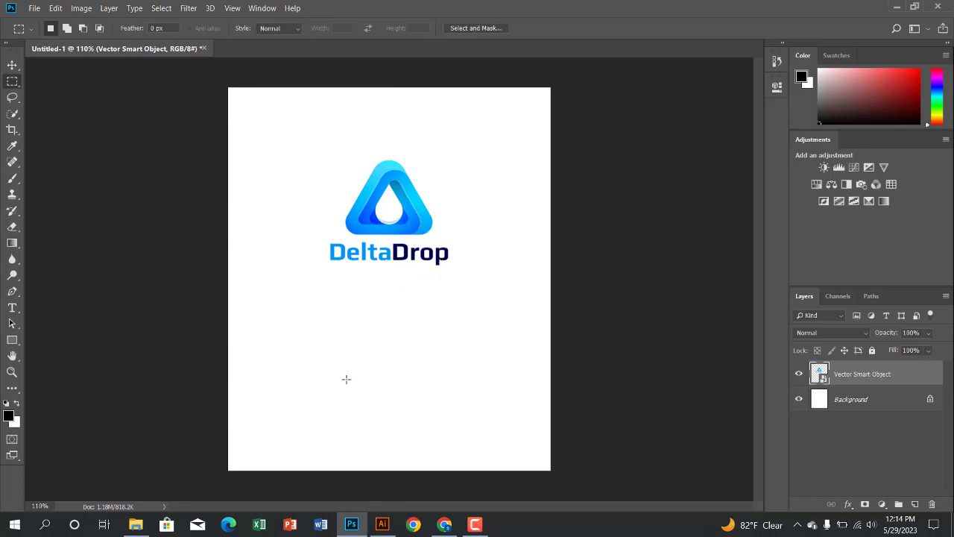
- Switch to File Explorer, open the MOCKUP folder on the Multimedia (G:) drive and show its contents as large icons
click(136, 524)
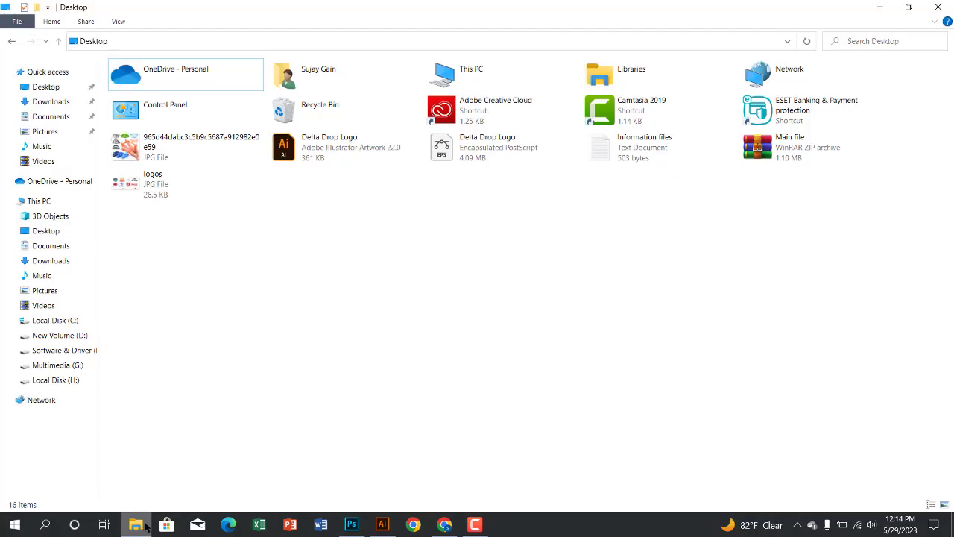
click(75, 365)
click(70, 380)
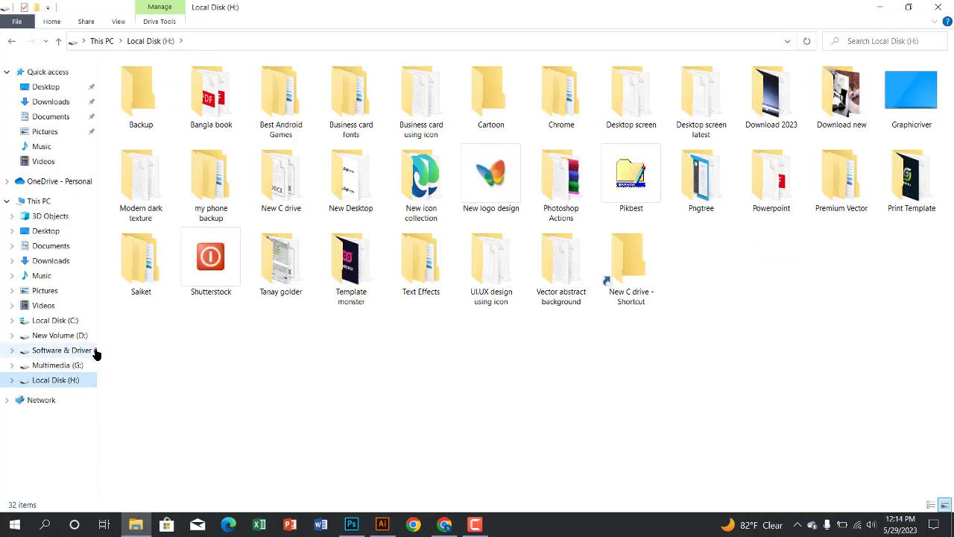
click(66, 366)
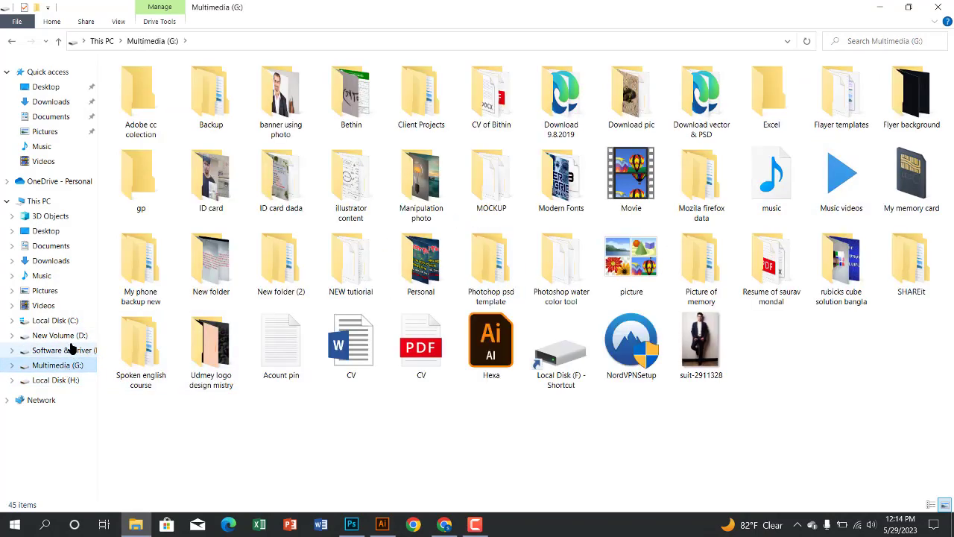
click(59, 380)
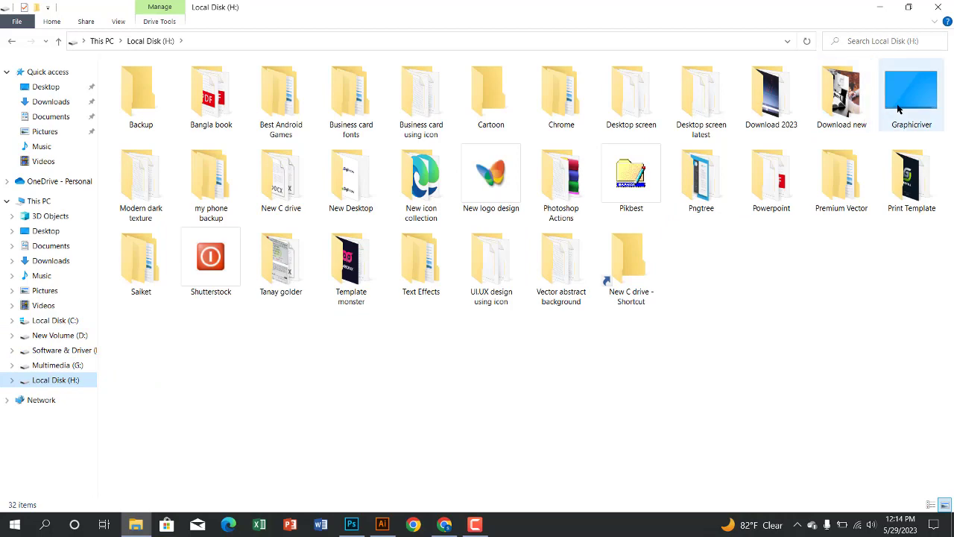
click(66, 352)
click(71, 336)
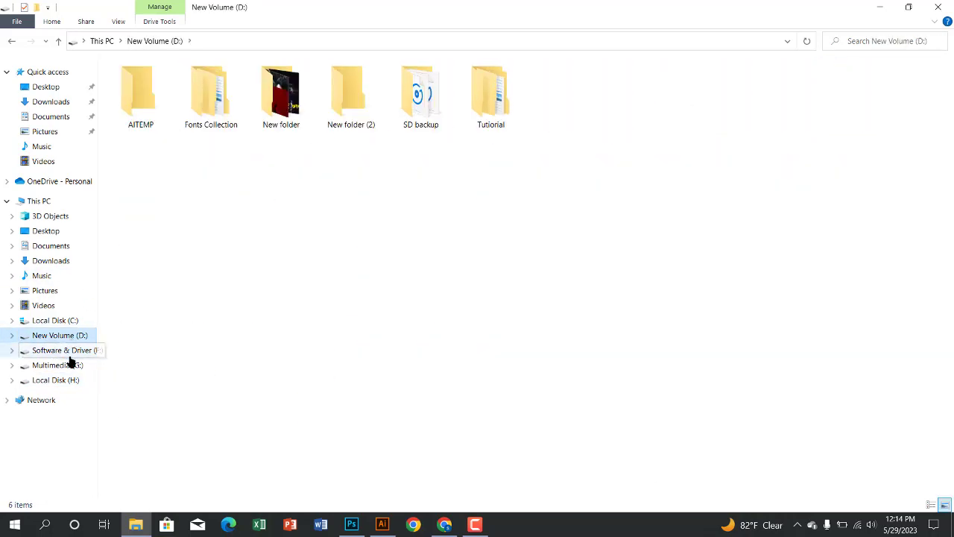
click(67, 350)
click(67, 365)
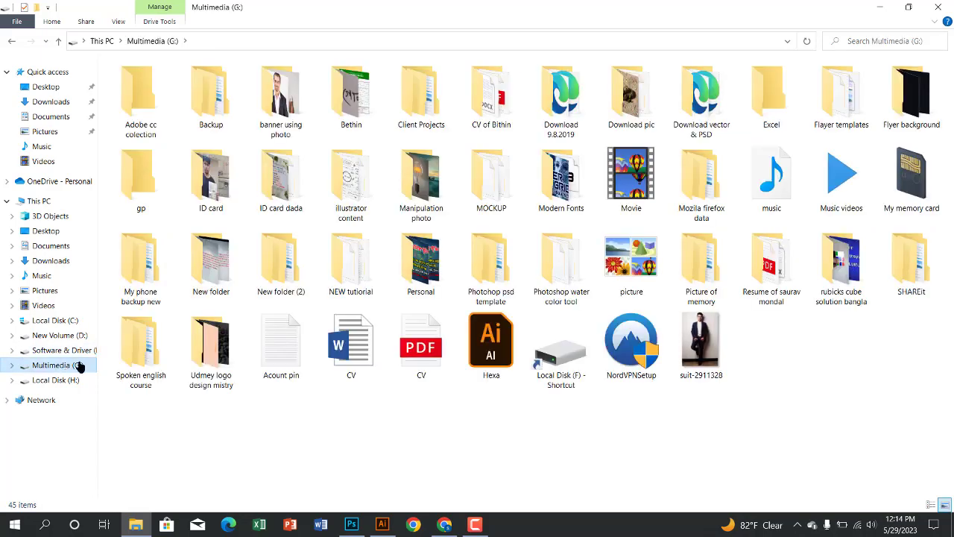
double_click(492, 183)
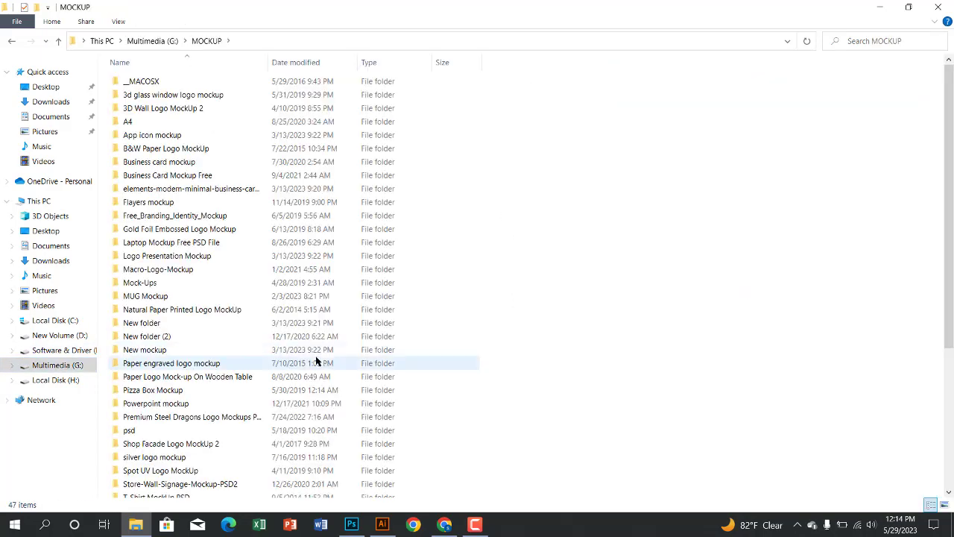
click(944, 505)
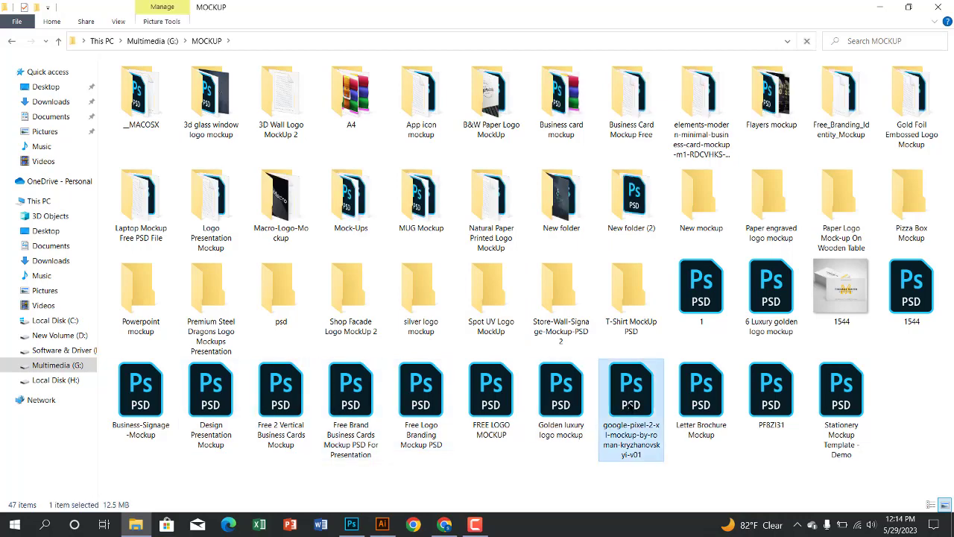
- Open the google-pixel-2-xl mockup PSD in Photoshop and open the contents of its put-your-screen-here smart object for editing
double_click(612, 436)
click(529, 386)
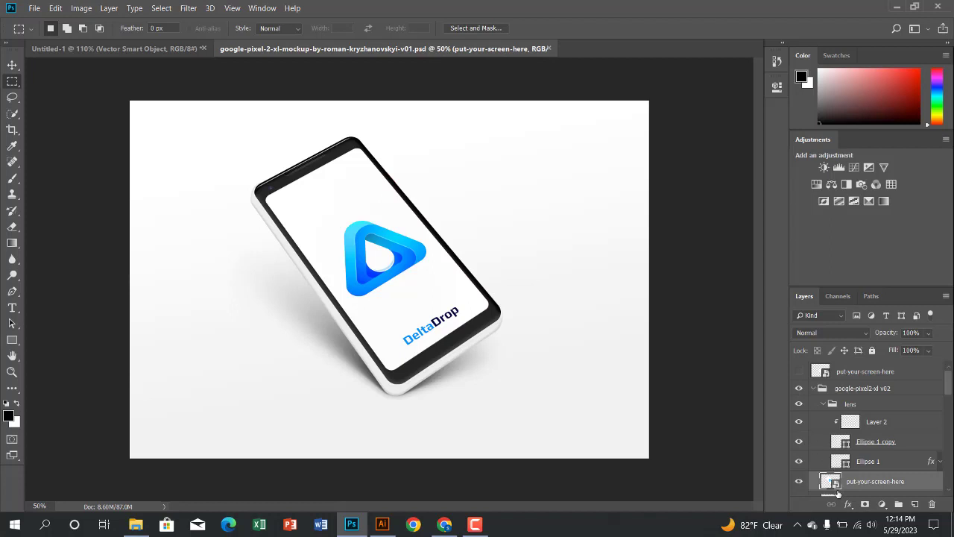
scroll(391, 242, down, 1)
scroll(394, 265, up, 2)
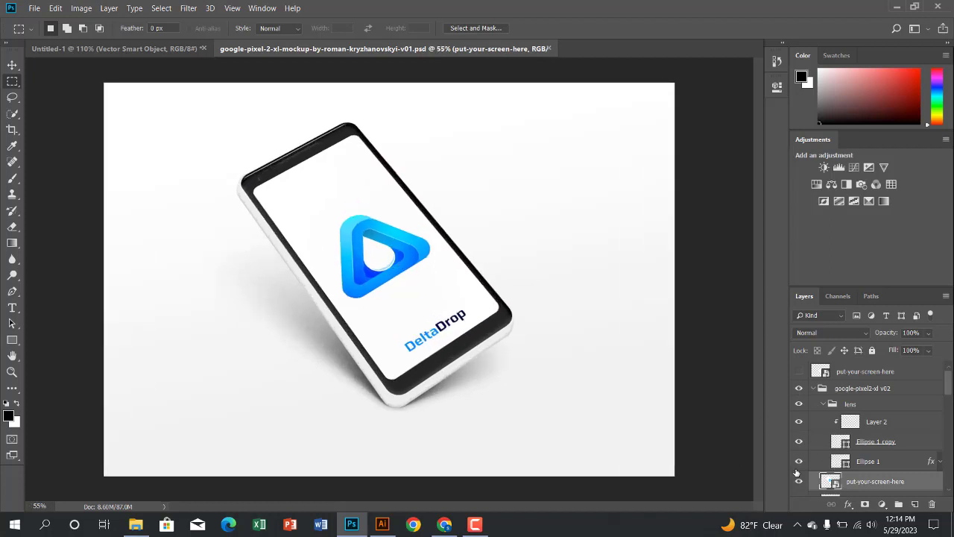
scroll(522, 298, up, 1)
scroll(414, 253, down, 1)
double_click(835, 484)
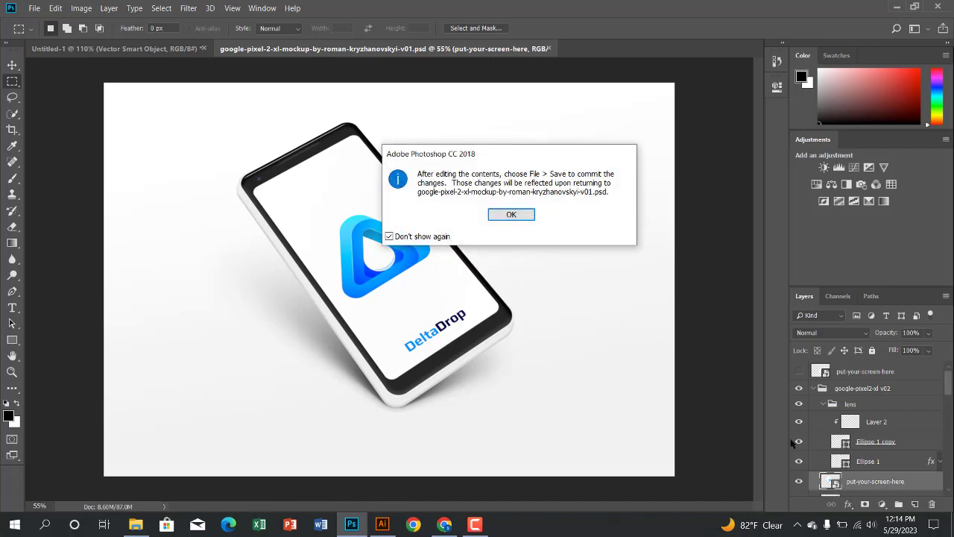
click(511, 216)
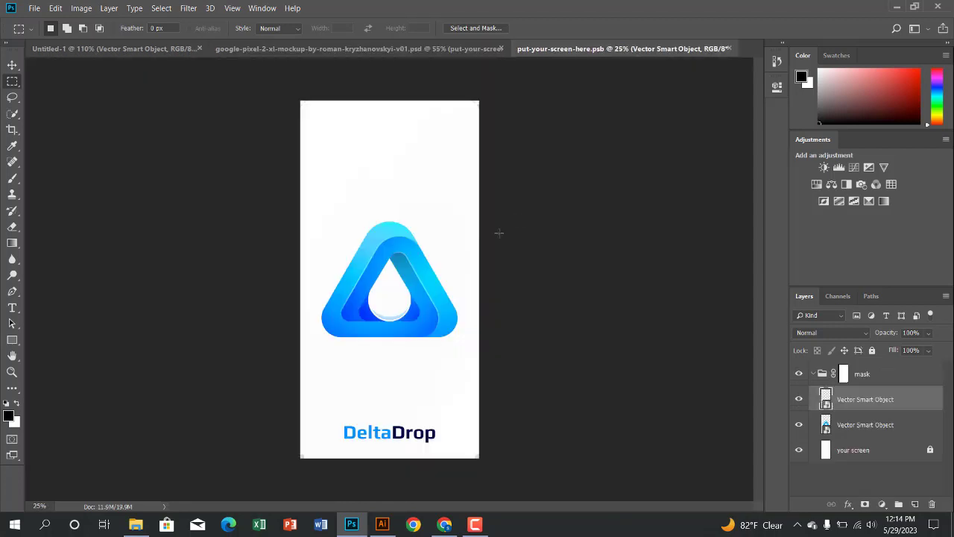
- Delete the oversized triangle icon from the phone screen artwork, keeping the DeltaDrop text
click(12, 65)
click(442, 263)
key(Delete)
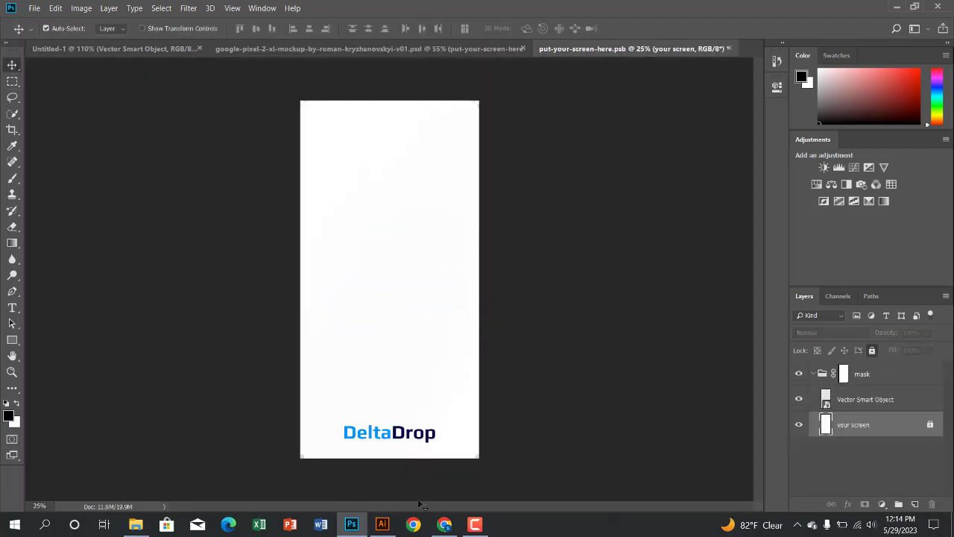
- Switch to Illustrator and bring only the triangle icon from Delta Drop Logo into the Photoshop screen artwork as a vector smart object
click(381, 524)
click(638, 319)
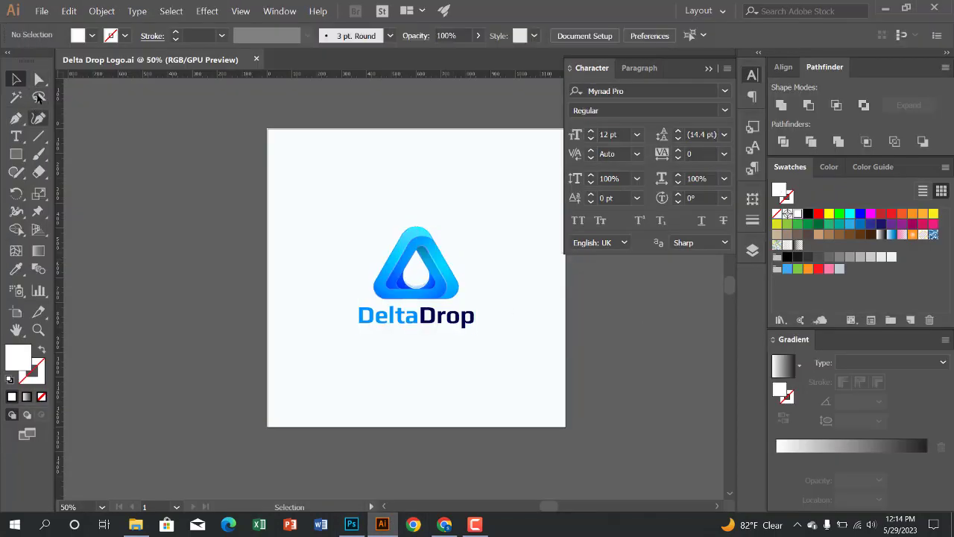
click(38, 81)
key(v)
key(ctrl+a)
click(39, 80)
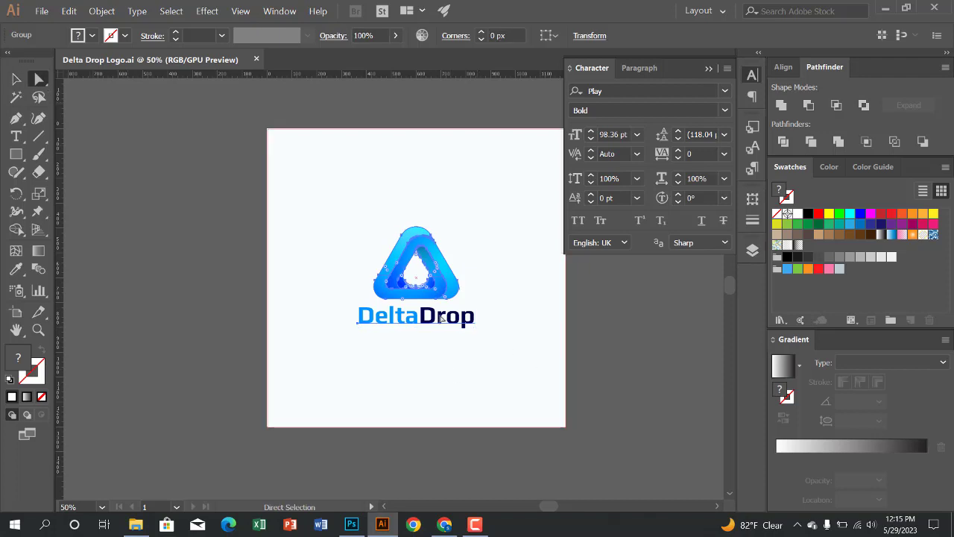
key(v)
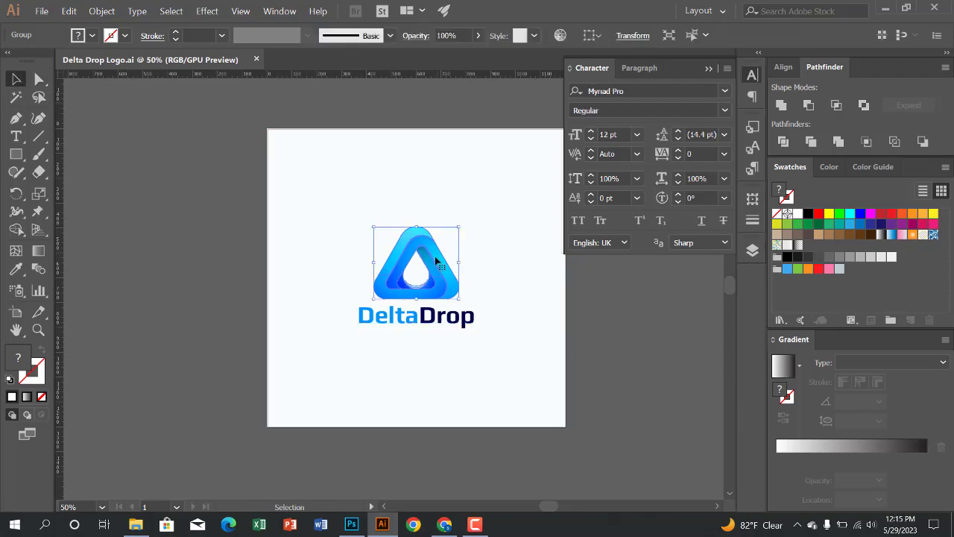
drag(417, 257, 405, 275)
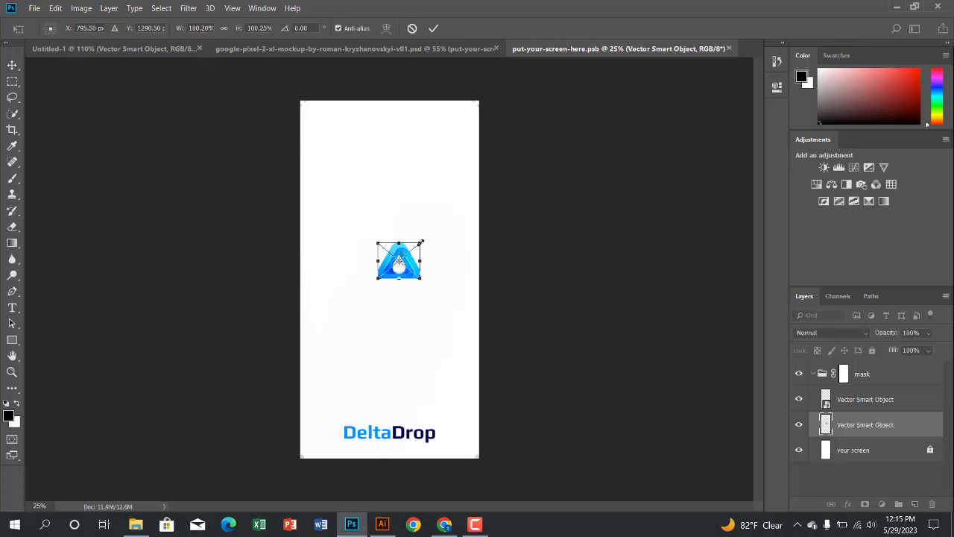
- Scale the placed icon to about 246%, center it on the screen artwork above the DeltaDrop text, and commit the placement
drag(421, 243, 462, 209)
mouse_move(428, 287)
mouse_down()
mouse_move(410, 306)
mouse_move(422, 301)
mouse_move(422, 283)
mouse_move(431, 288)
mouse_up()
drag(450, 229, 443, 235)
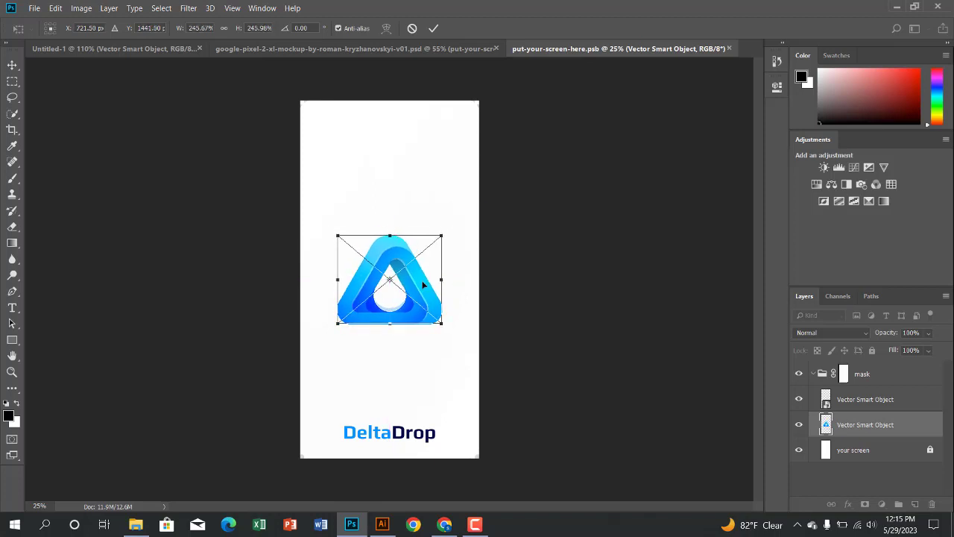
drag(422, 291, 421, 285)
click(433, 29)
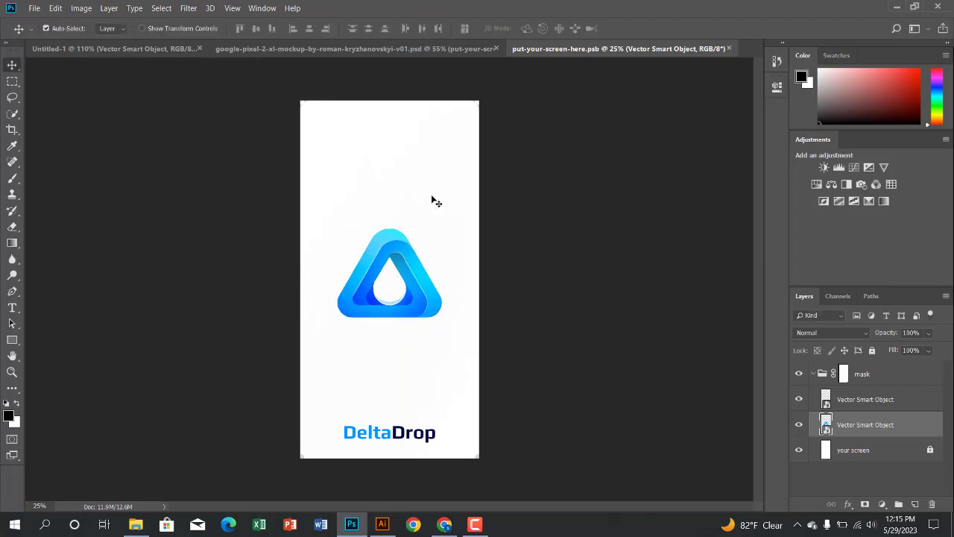
- Save and close the put-your-screen-here artwork to update the phone mockup
key(ctrl+s)
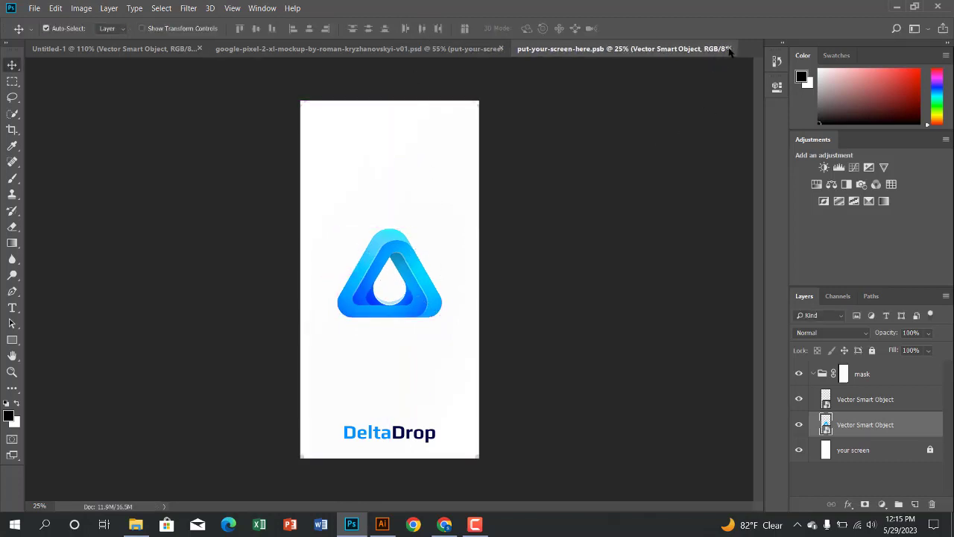
click(730, 49)
key(ctrl+minus)
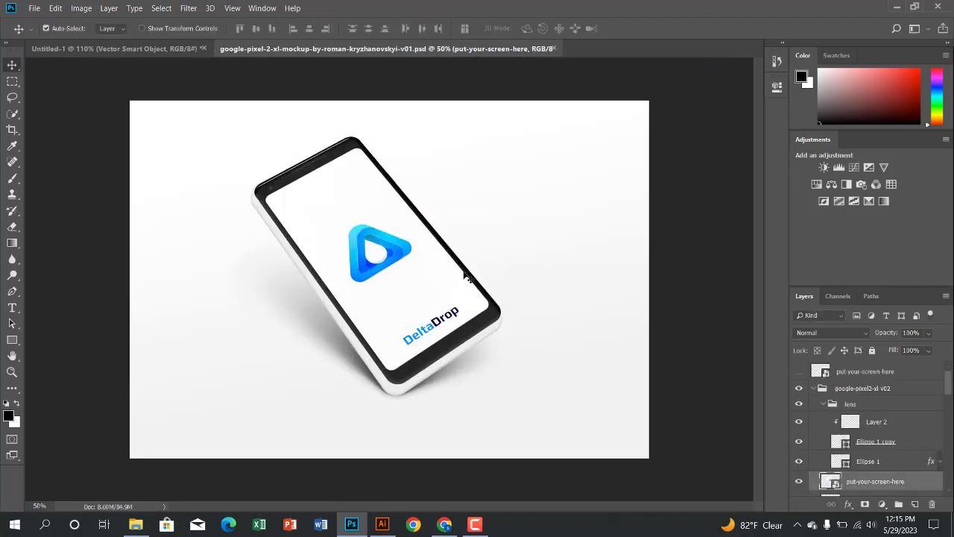
- Save the phone mockup as a JPEG on the desktop with increased image quality, and close the PSD without saving its changes
click(35, 8)
click(71, 149)
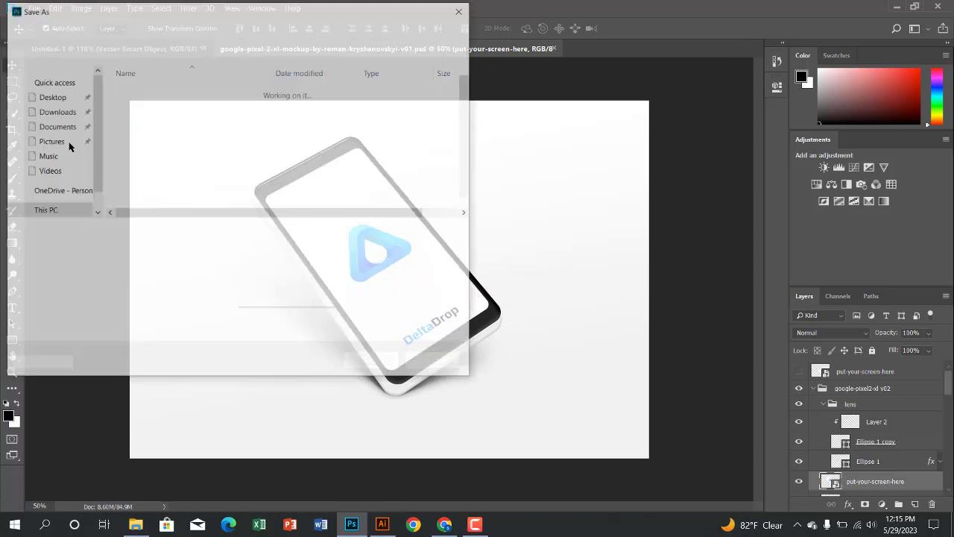
click(149, 246)
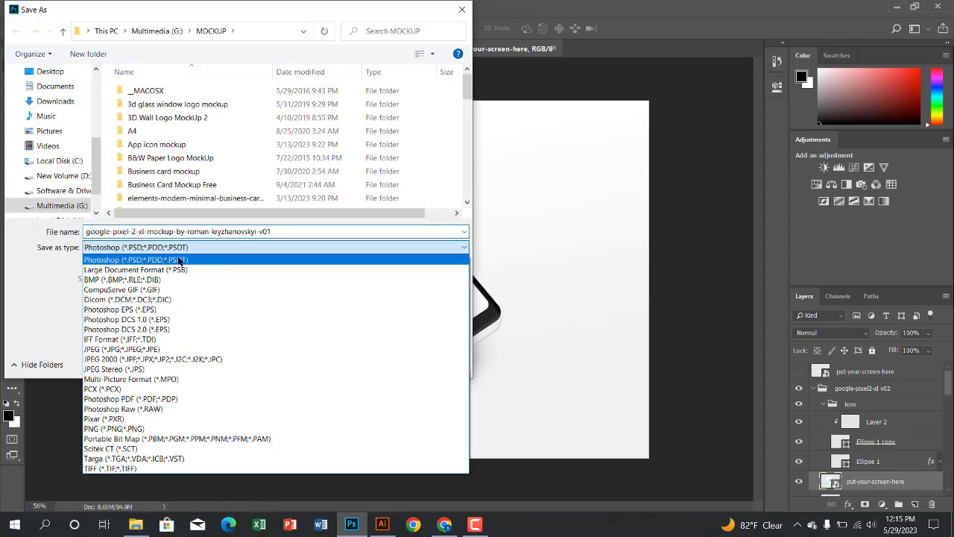
click(156, 350)
scroll(56, 145, up, 3)
click(52, 142)
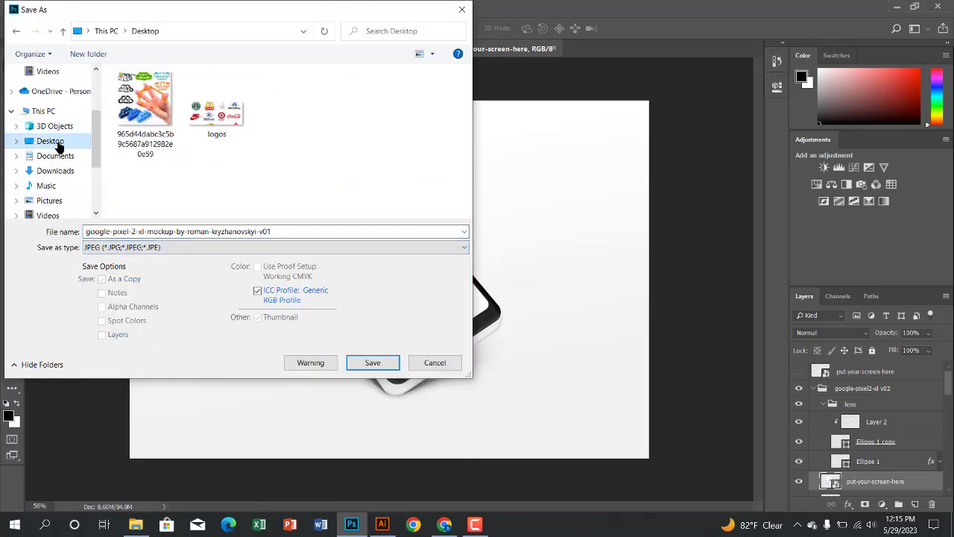
click(374, 362)
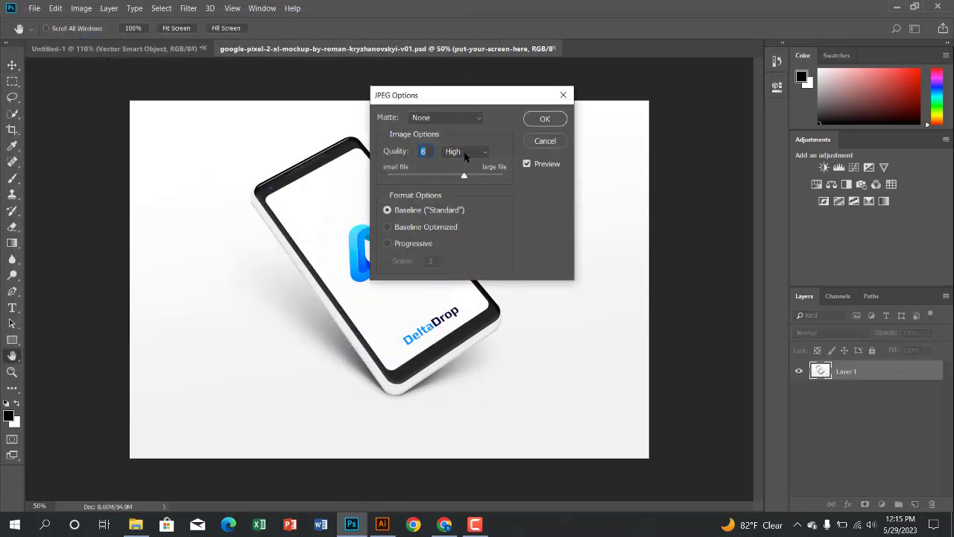
click(496, 176)
click(546, 120)
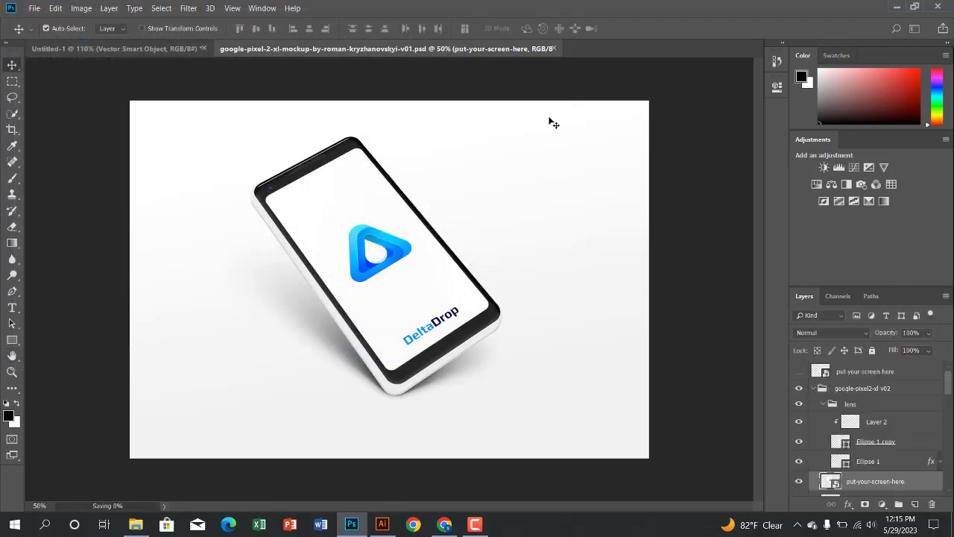
click(558, 48)
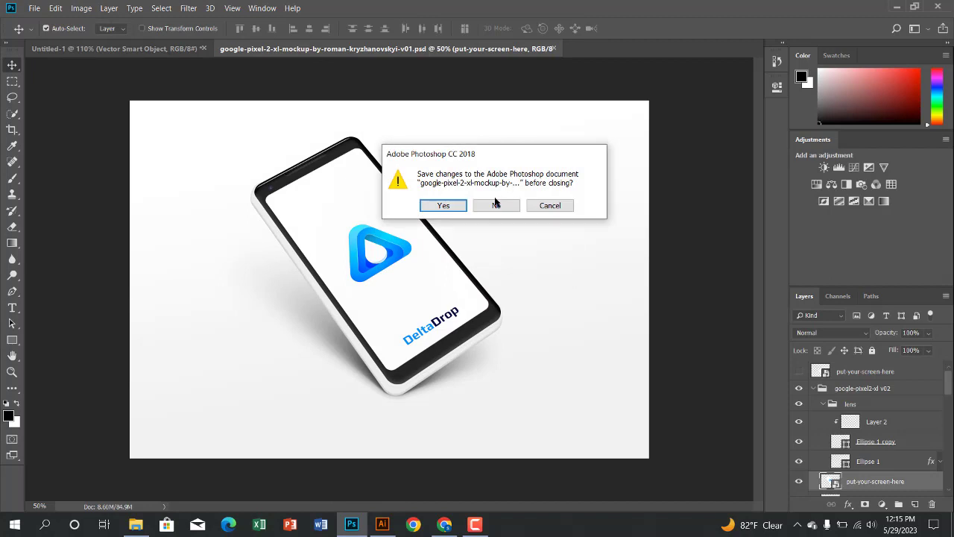
click(497, 205)
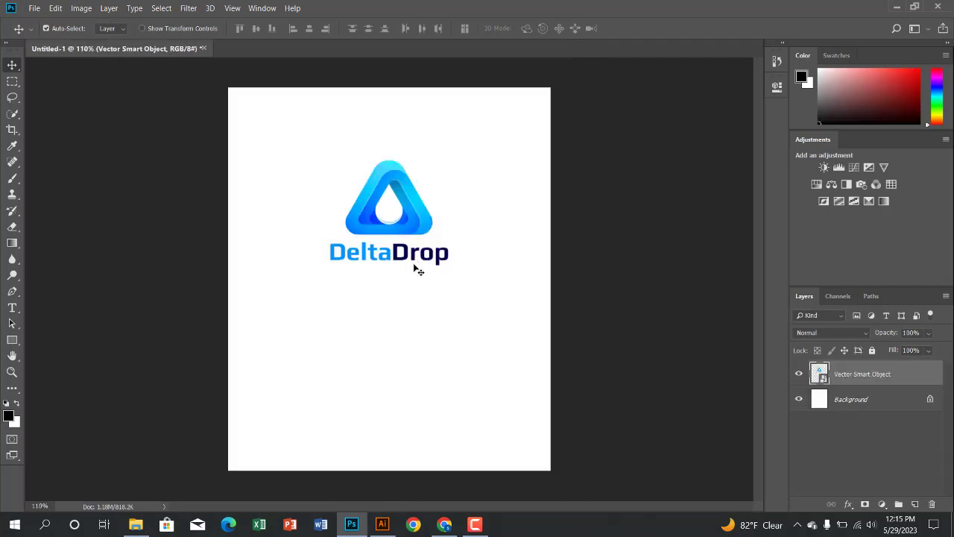
- Place the exported phone mockup JPEG from the desktop into the Untitled-1 preview document
click(895, 6)
click(887, 6)
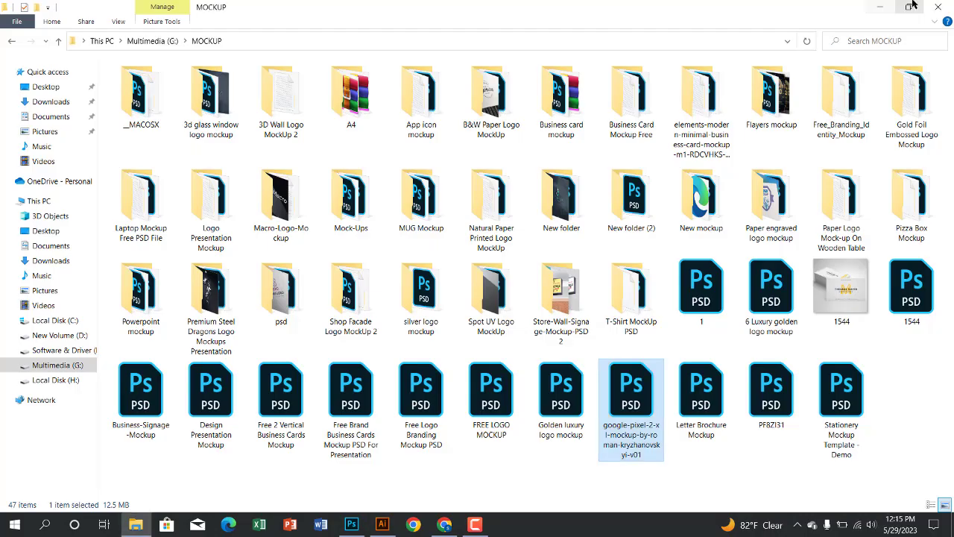
click(892, 4)
drag(70, 26, 452, 377)
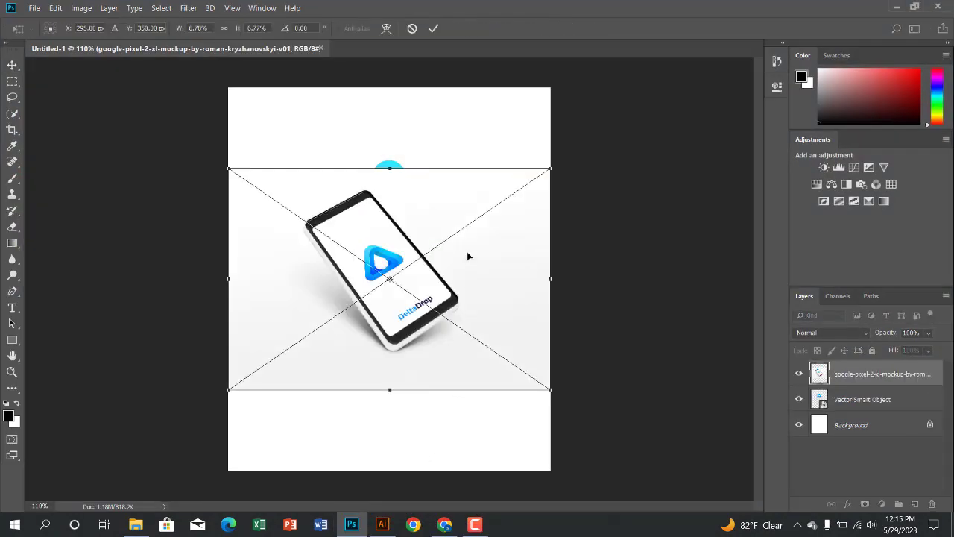
- Move the mockup image to the lower part of the canvas, enlarge it slightly past the canvas width, and commit the placement
drag(467, 252, 458, 336)
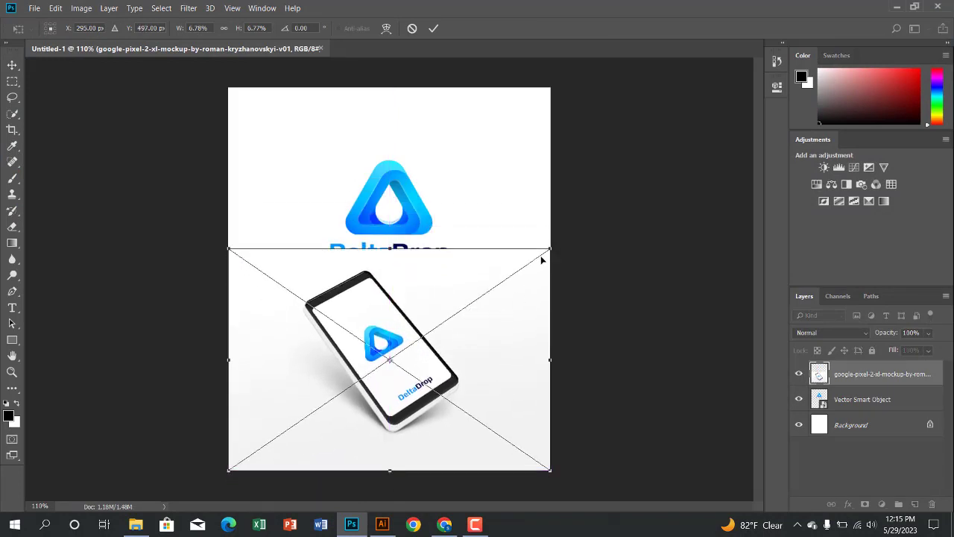
mouse_move(550, 253)
mouse_down()
mouse_move(589, 209)
mouse_move(563, 239)
mouse_up()
mouse_move(502, 300)
mouse_down()
mouse_move(504, 313)
mouse_move(502, 305)
mouse_up()
click(433, 28)
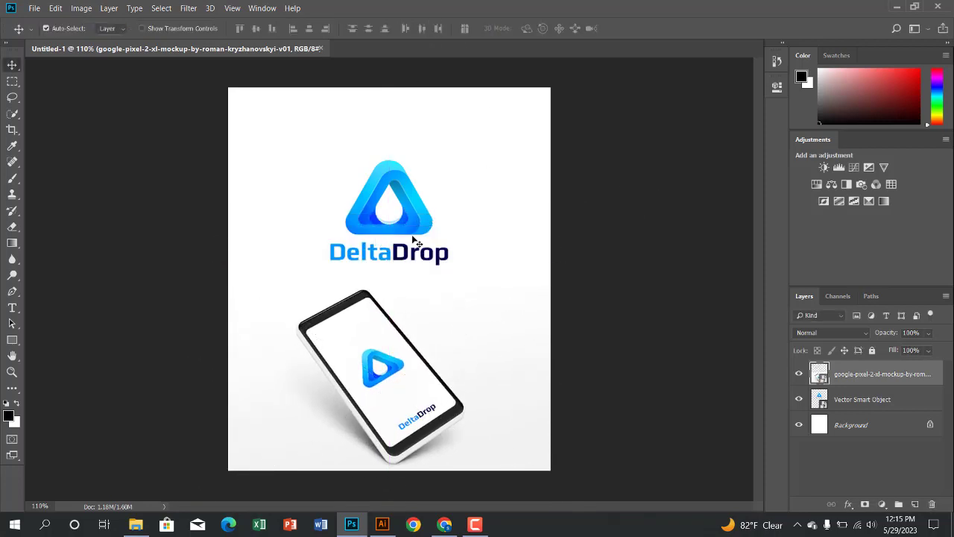
- Shift both the DeltaDrop logo and the phone mockup slightly upward to balance the preview layout
drag(422, 227, 420, 206)
drag(394, 374, 422, 360)
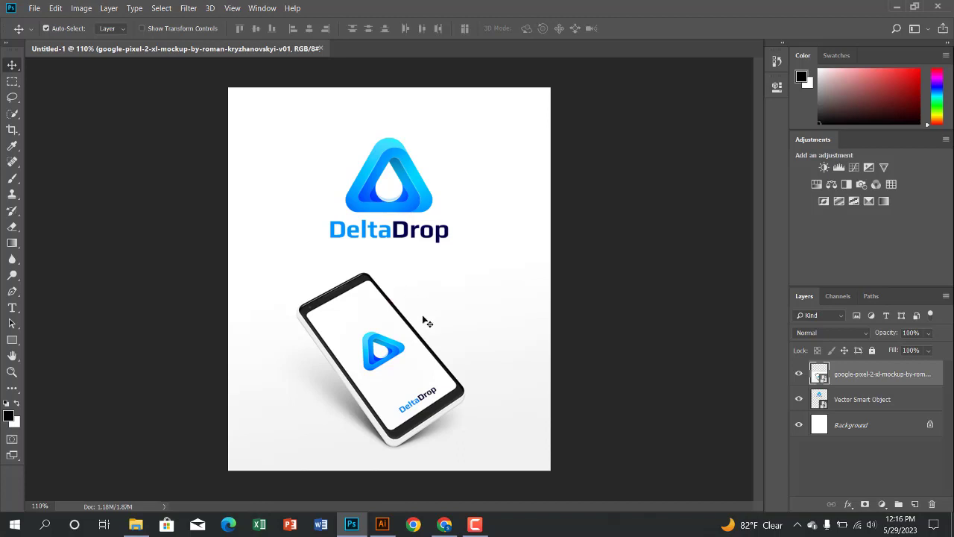
scroll(401, 363, down, 1)
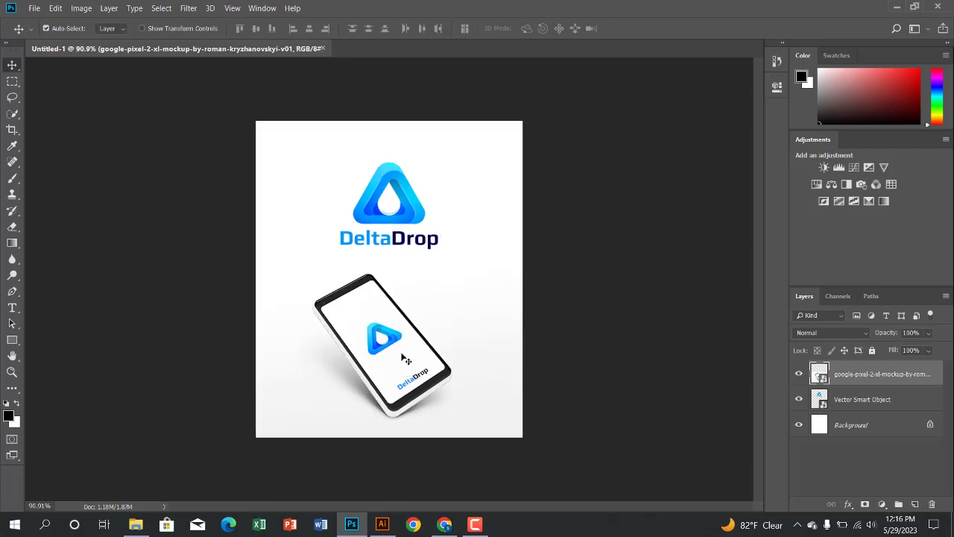
scroll(408, 363, up, 3)
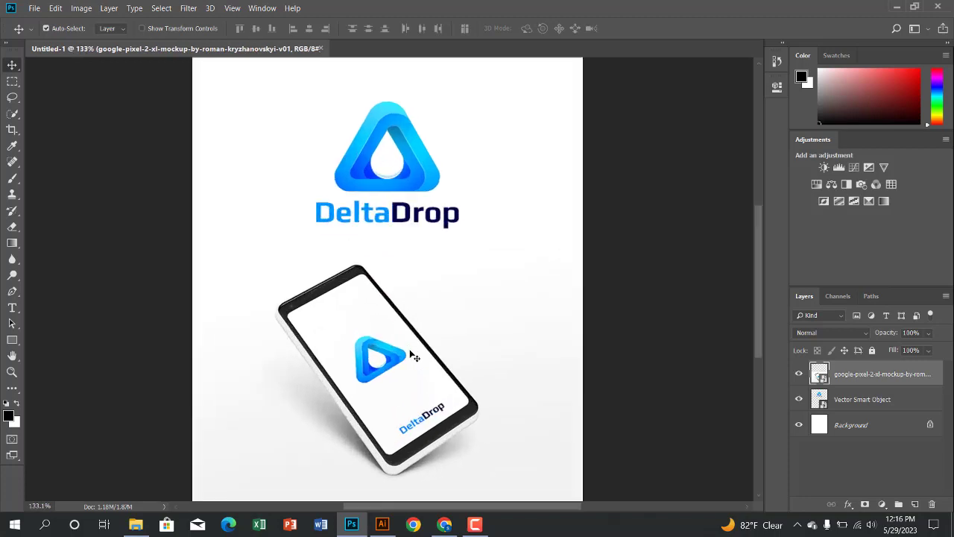
- Nudge the phone mockup slightly to the right below the DeltaDrop logo
scroll(421, 339, down, 2)
drag(422, 339, 429, 357)
scroll(434, 335, up, 2)
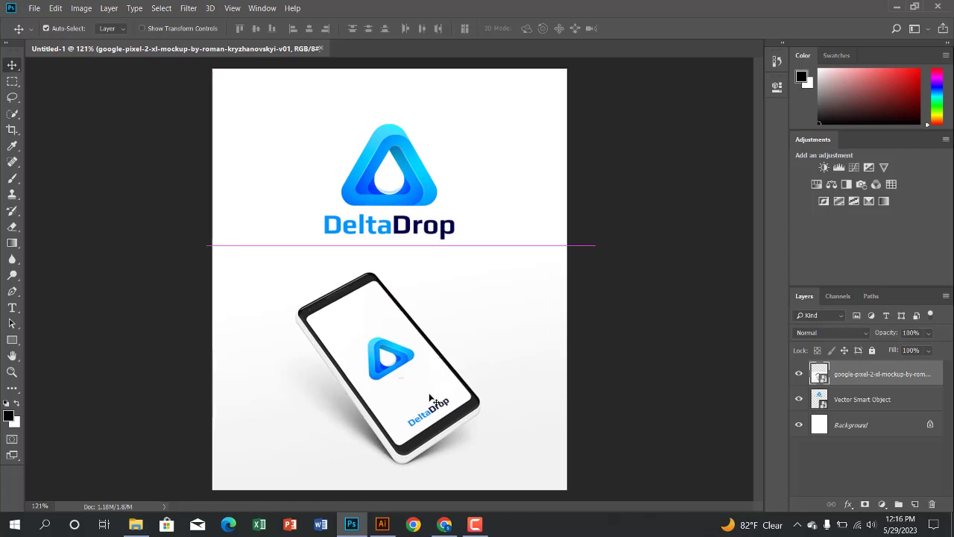
click(34, 8)
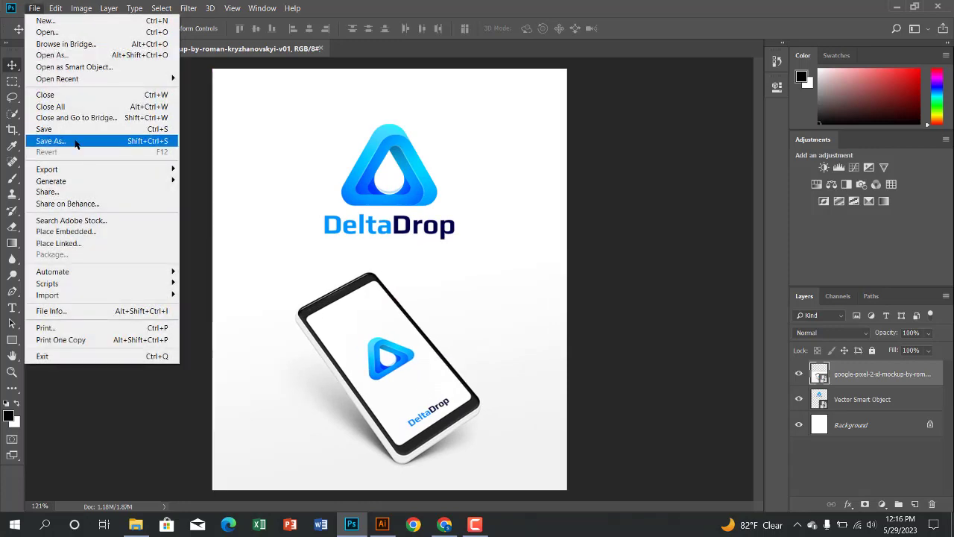
click(59, 140)
drag(255, 4, 666, 153)
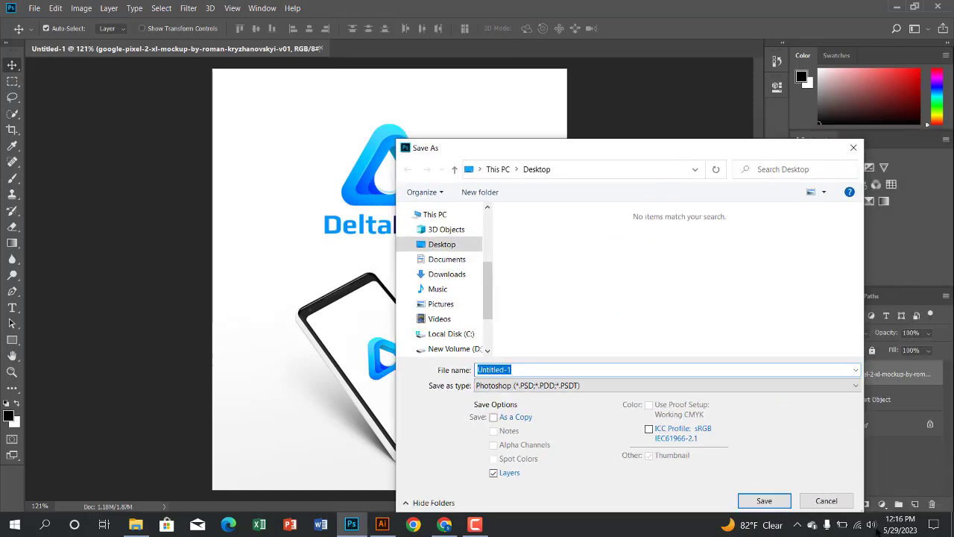
click(824, 490)
- Shift the phone mockup a few more pixels to the right so it sits better centered under the logo
scroll(413, 277, down, 1)
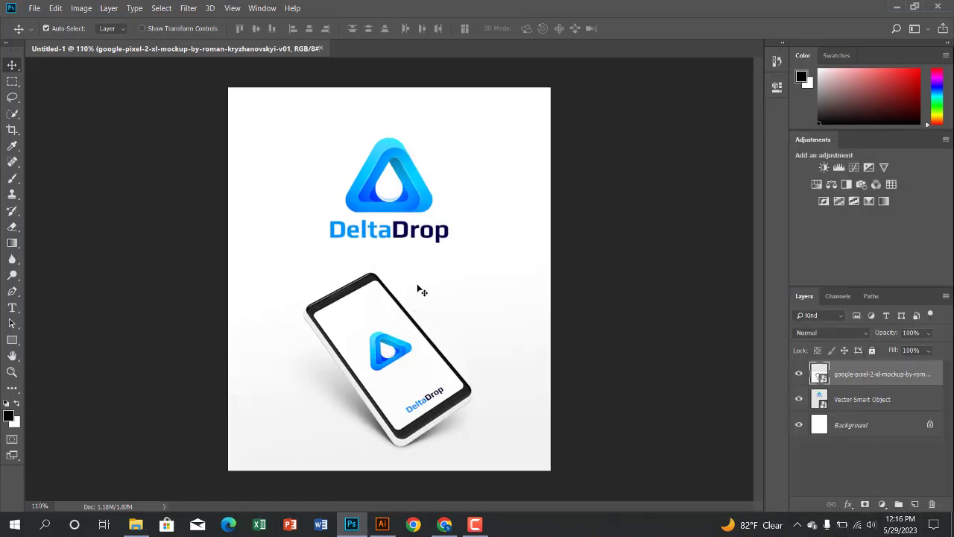
scroll(416, 209, up, 3)
scroll(412, 196, down, 3)
drag(426, 379, 432, 386)
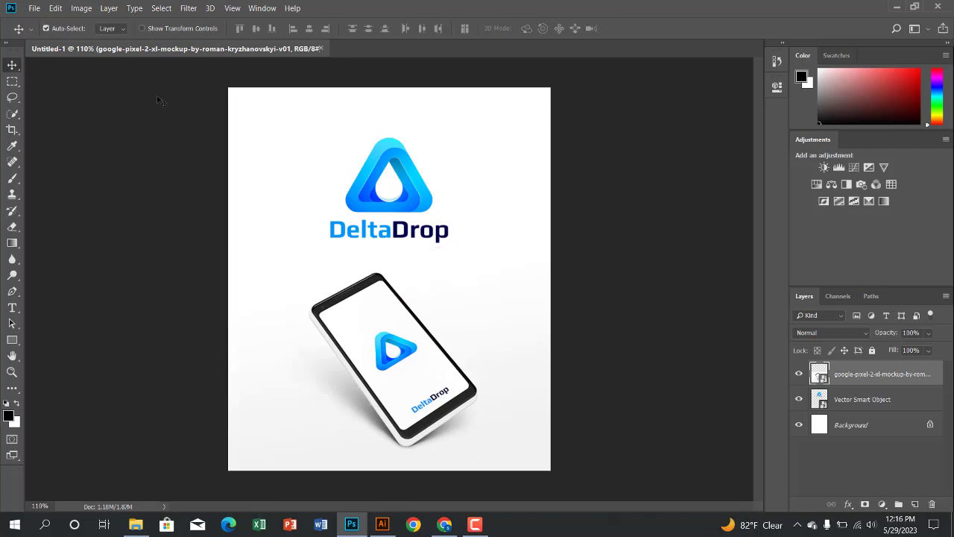
- Save the preview as a JPEG named "Image Preview" on the desktop, and close the document without saving its changes
click(33, 7)
click(75, 142)
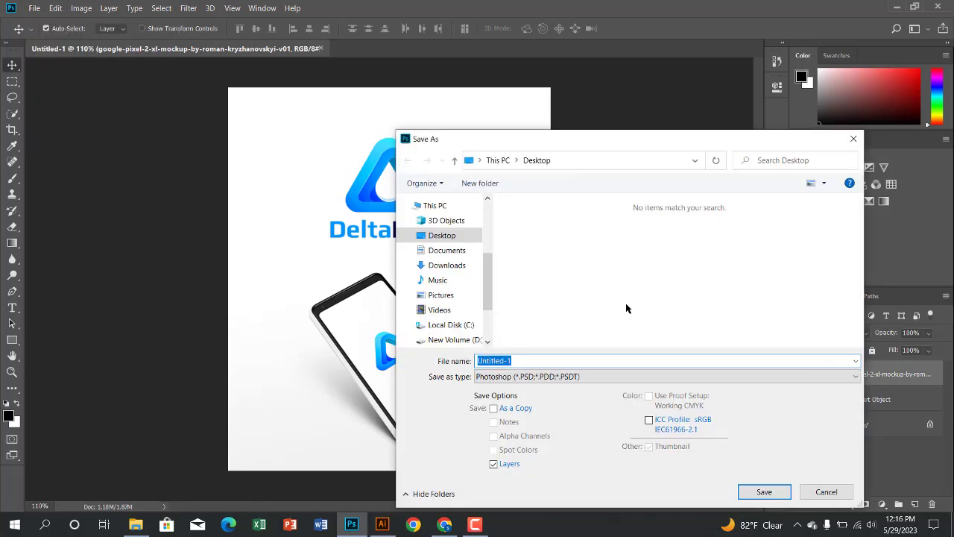
text(Image Preview)
click(631, 376)
click(544, 246)
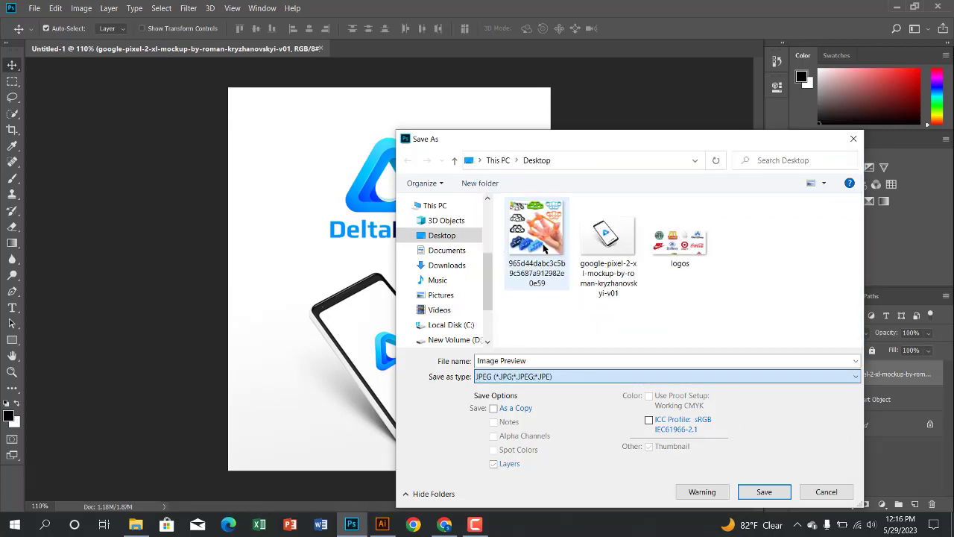
click(762, 488)
click(557, 122)
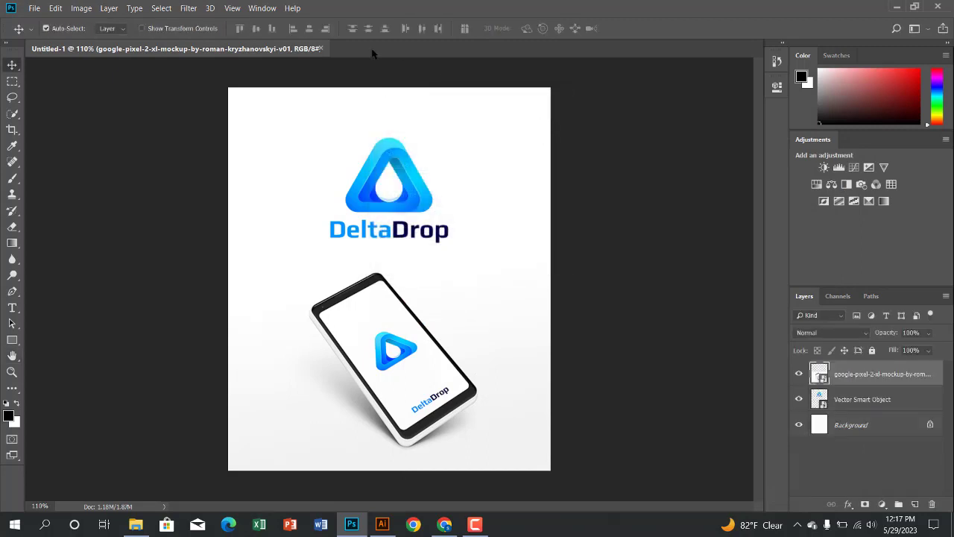
click(319, 48)
click(497, 206)
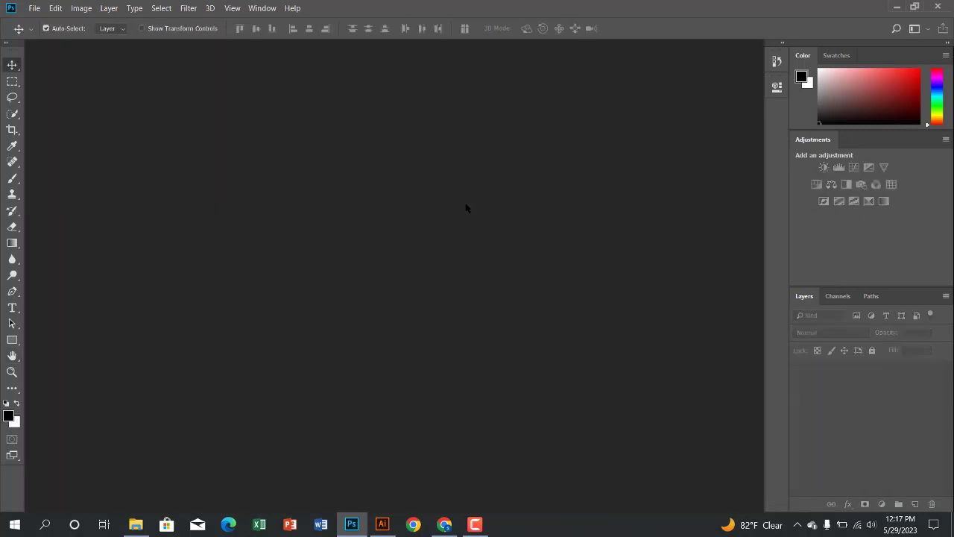
- Create a new 80 x 80 pixel document at 300 pixels/inch in RGB Color with a white background
click(33, 8)
click(37, 16)
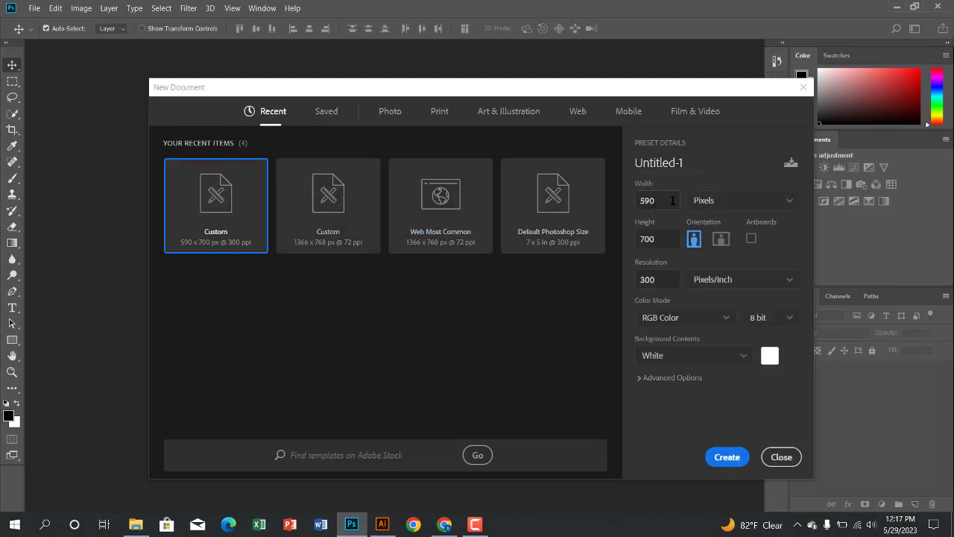
drag(672, 201, 606, 206)
text(80)
drag(663, 234, 602, 235)
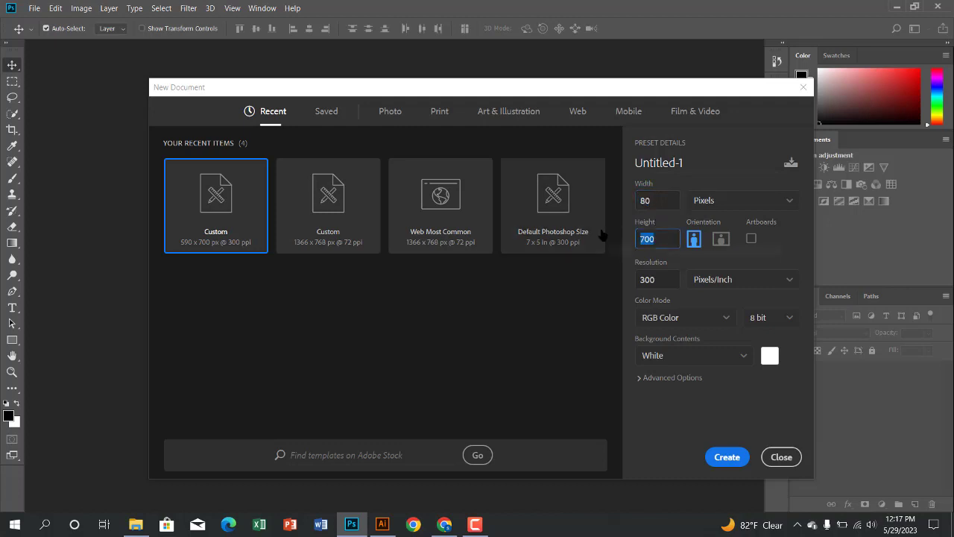
text(80)
click(718, 455)
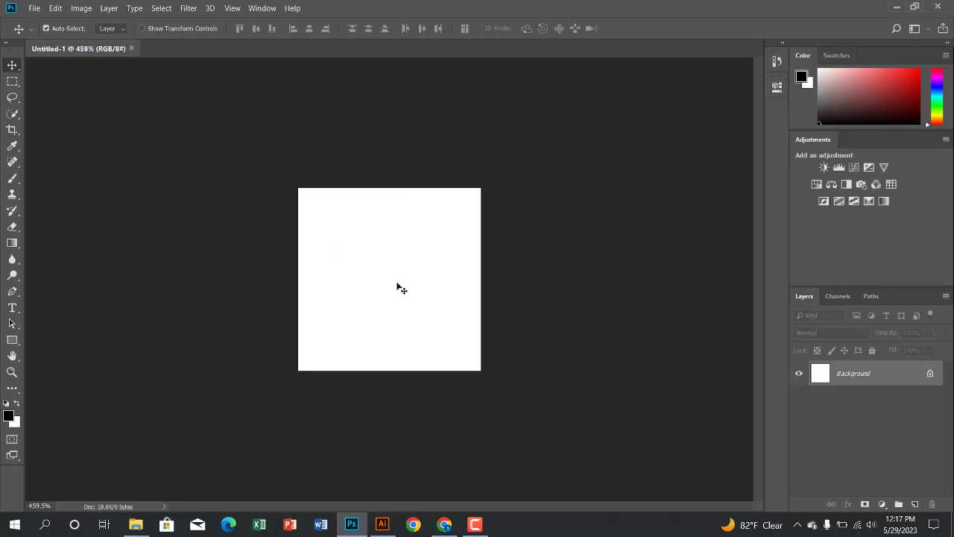
- Bring the triangular icon from Delta Drop Logo.ai in Illustrator into the new Photoshop document, scaled to about 4.8%
click(381, 524)
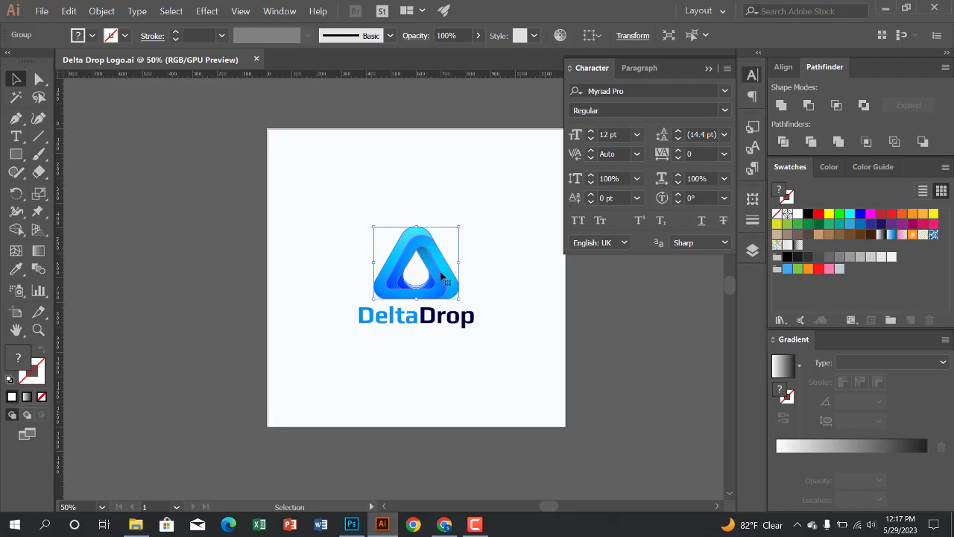
mouse_move(442, 277)
mouse_down()
mouse_move(350, 477)
mouse_move(352, 521)
mouse_move(448, 260)
mouse_up()
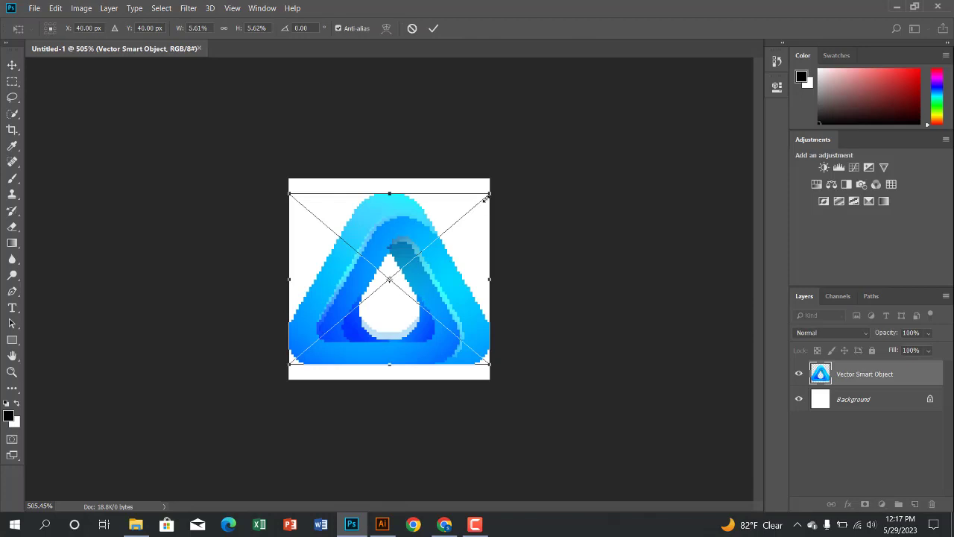
mouse_move(486, 197)
mouse_down()
mouse_move(450, 222)
mouse_move(481, 196)
mouse_move(476, 209)
mouse_up()
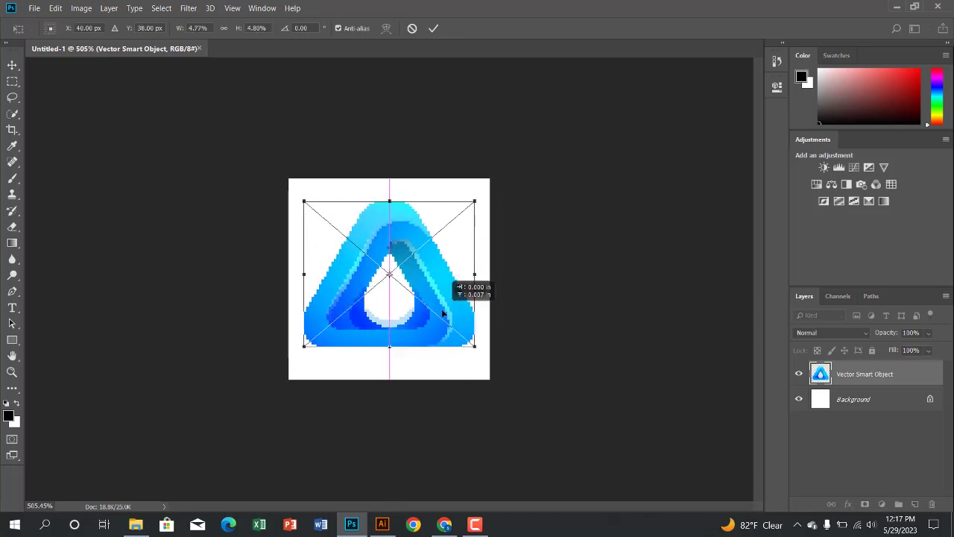
- Shrink the icon to about 4.4%, center it on the canvas at X and Y 40.50 px, and commit the placement
scroll(428, 263, down, 5)
scroll(421, 274, down, 1)
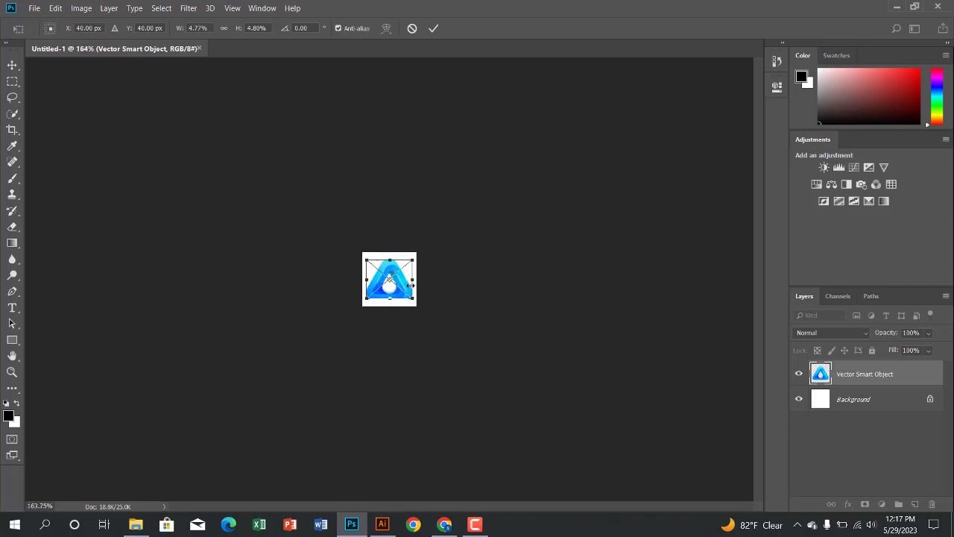
scroll(425, 268, up, 3)
drag(438, 238, 432, 247)
scroll(420, 302, up, 2)
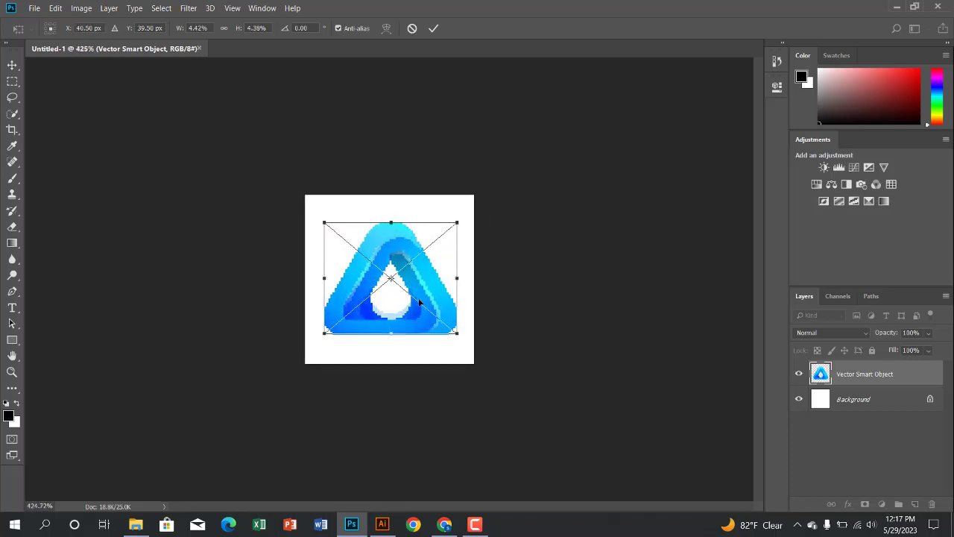
drag(420, 301, 421, 302)
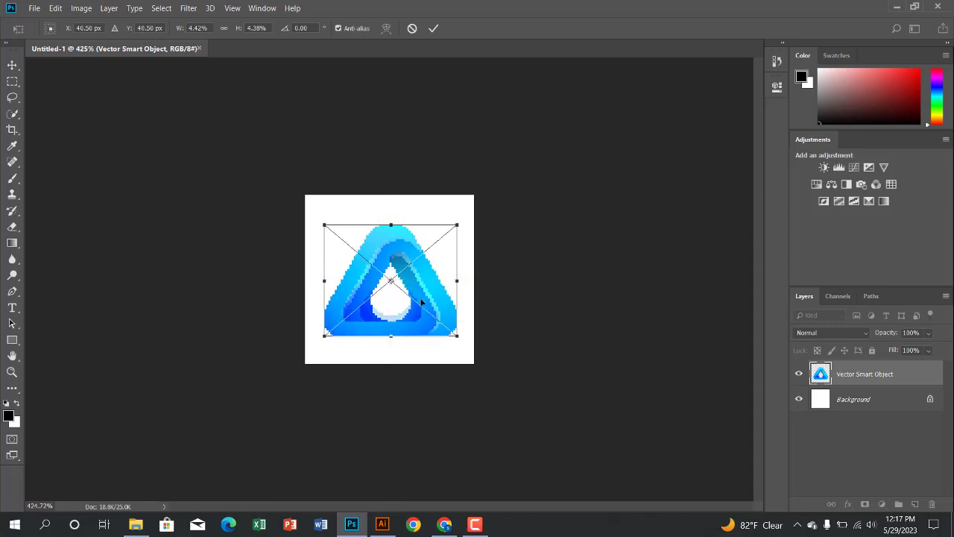
scroll(418, 297, up, 1)
scroll(433, 224, down, 1)
click(433, 28)
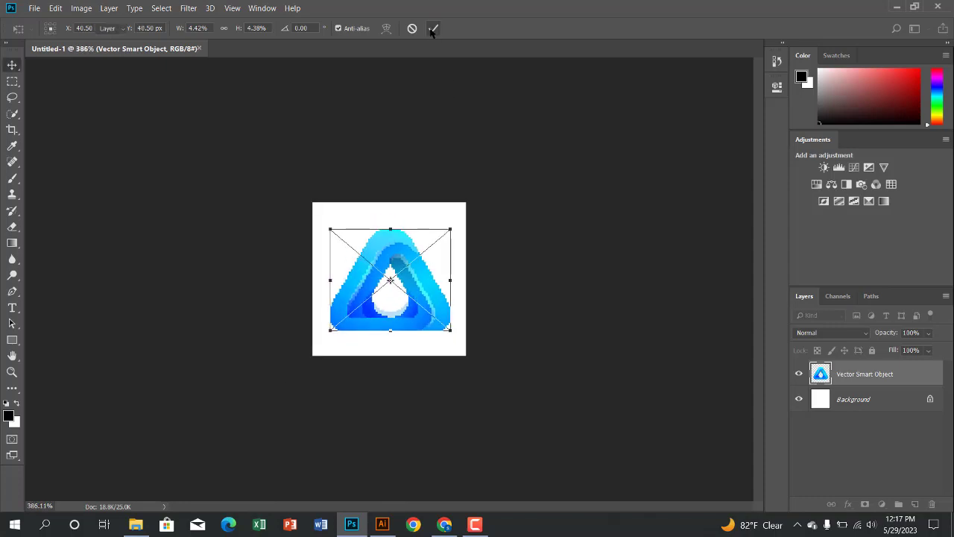
scroll(430, 303, down, 2)
scroll(430, 303, down, 2)
scroll(418, 297, up, 4)
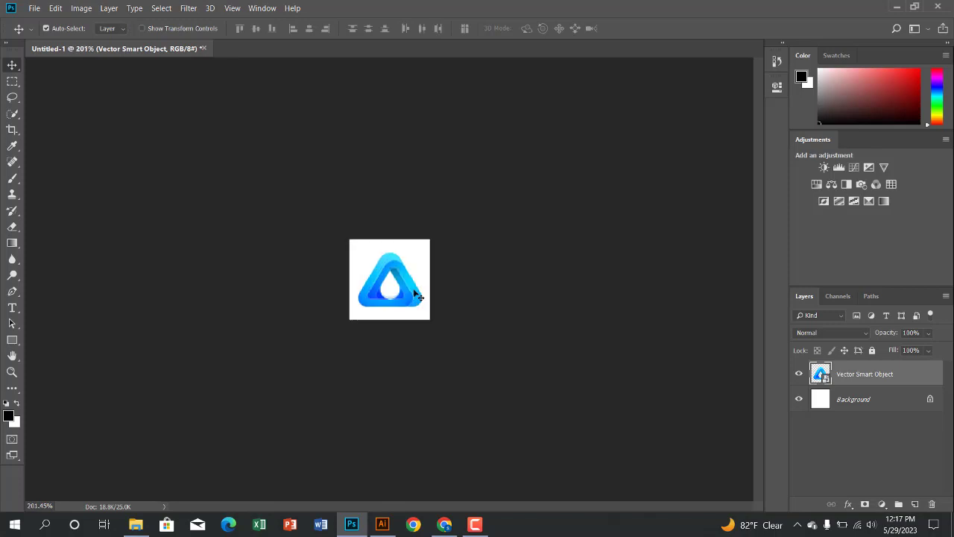
scroll(417, 296, down, 2)
scroll(417, 302, up, 1)
- Save the icon image as a JPEG named "Thumbnail" on the desktop, and close the document without saving its changes
click(34, 8)
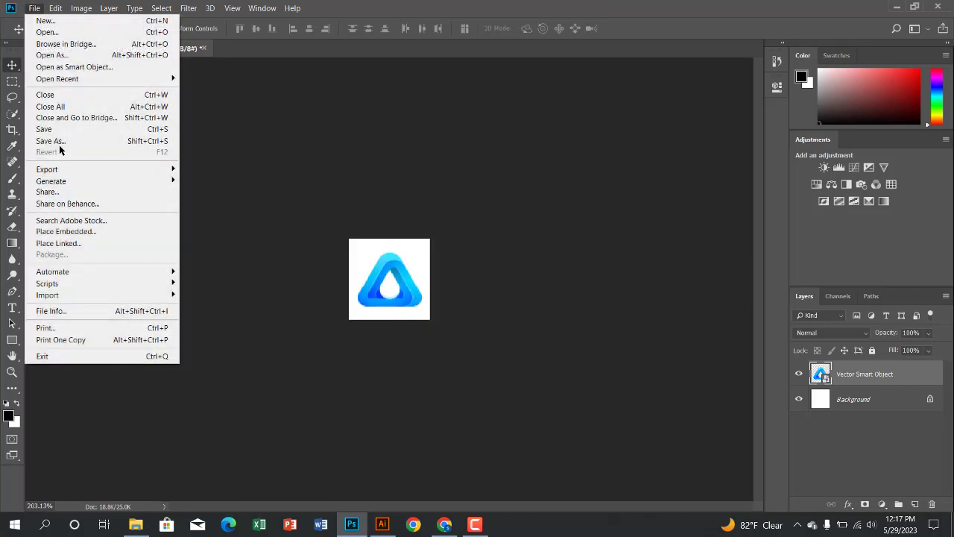
click(59, 147)
key(BackSpace)
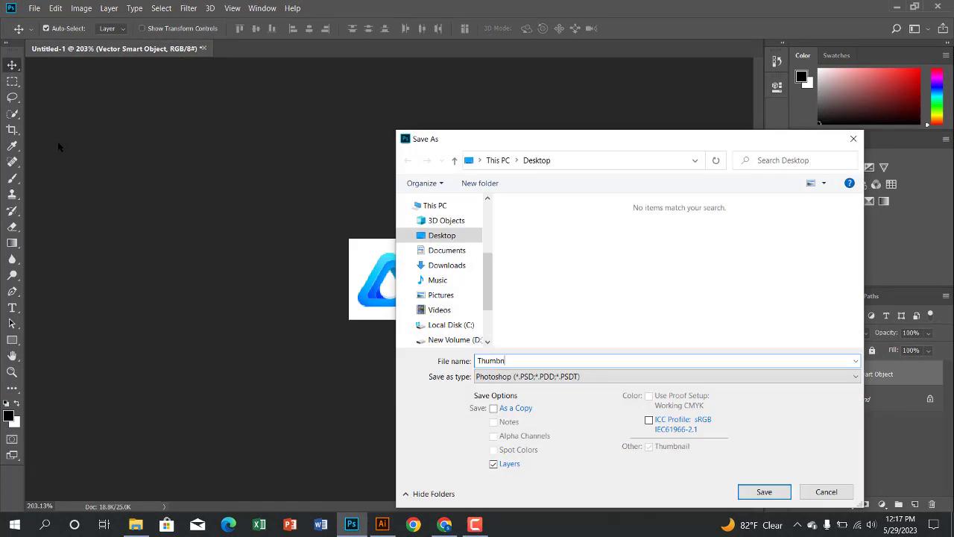
click(612, 377)
click(522, 244)
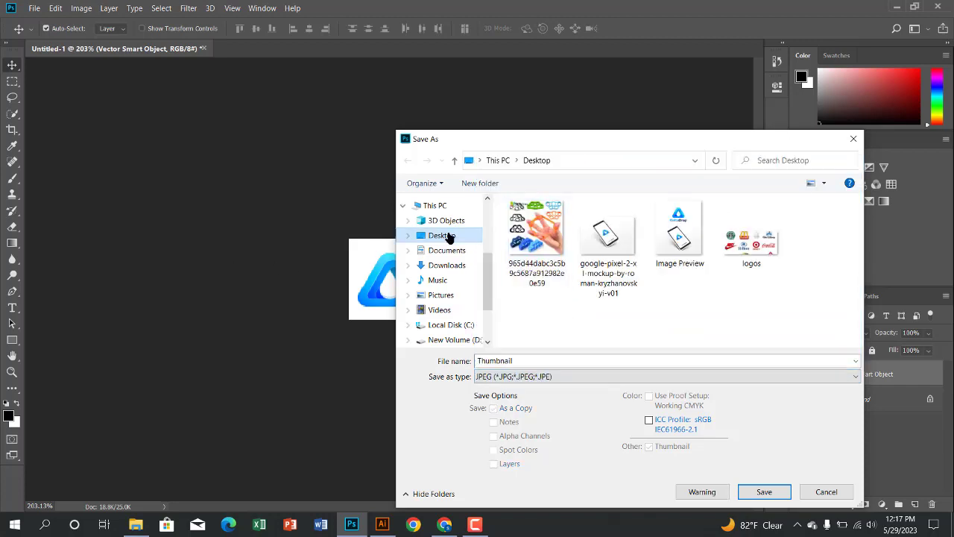
click(442, 236)
click(762, 492)
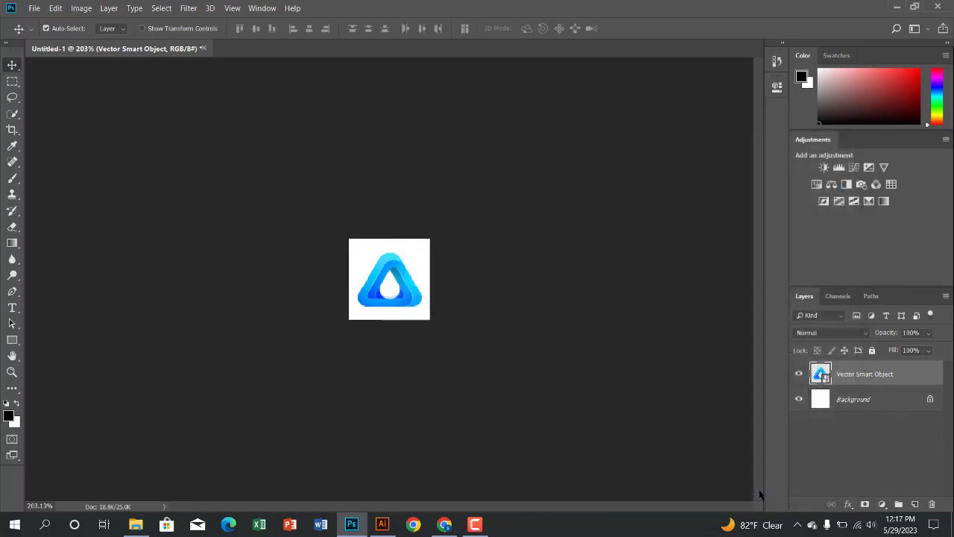
click(546, 121)
click(205, 48)
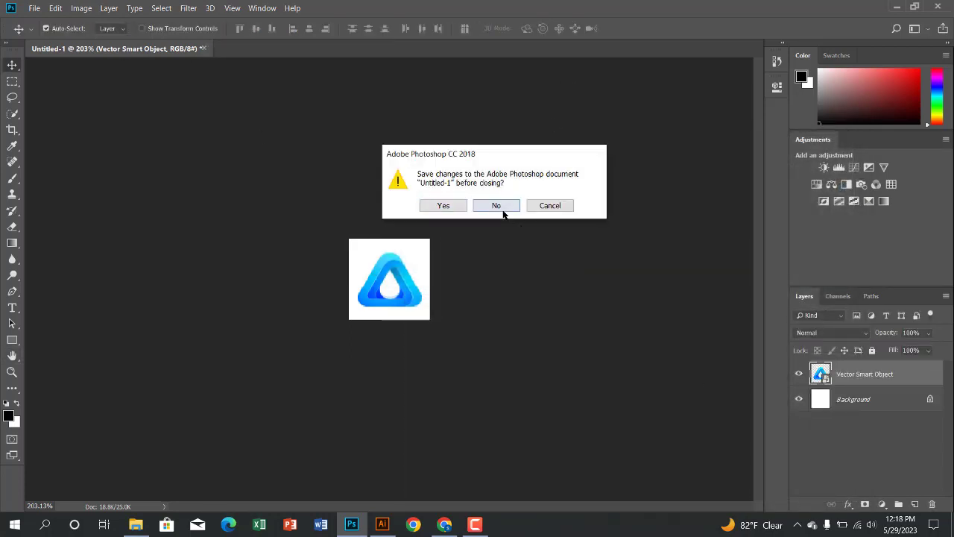
click(494, 208)
- Minimize Photoshop and Illustrator, then group Thumbnail, Main file and Image Preview in one row on the desktop, away from the mockup JPEG
click(897, 7)
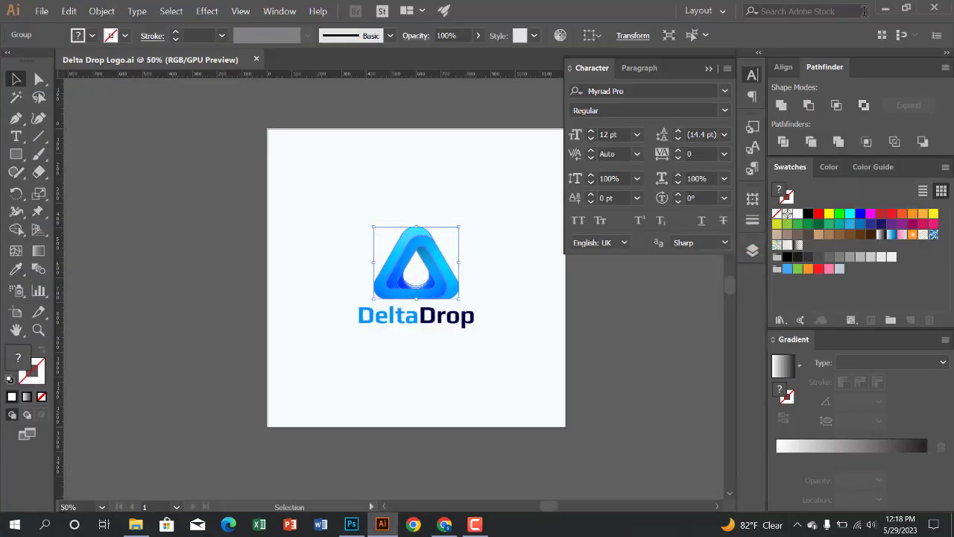
click(885, 7)
drag(70, 30, 778, 30)
drag(70, 83, 634, 101)
drag(85, 125, 509, 66)
mouse_move(541, 96)
mouse_down()
mouse_move(584, 96)
mouse_move(564, 111)
mouse_move(551, 102)
mouse_up()
drag(635, 84, 589, 84)
click(593, 121)
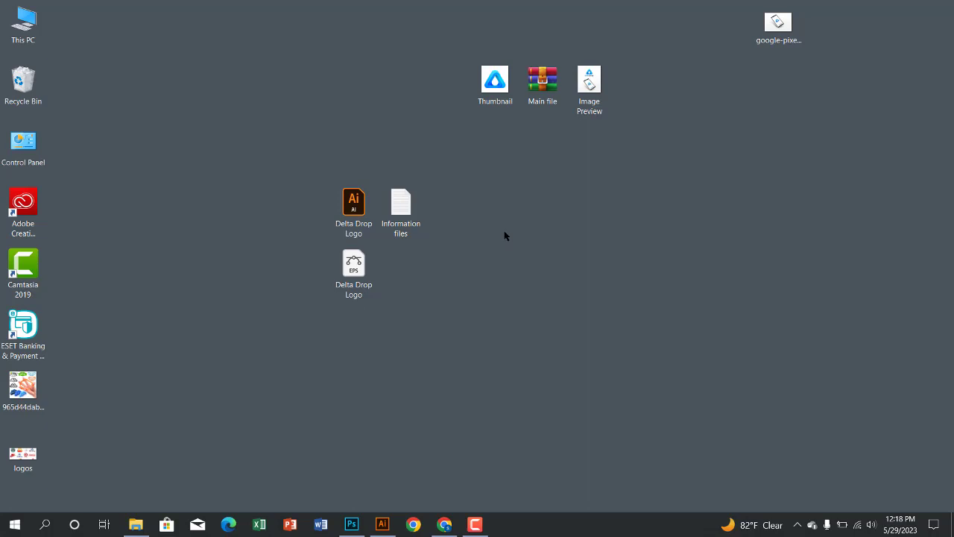
- Switch to Chrome and open a window with the other saved user profile
click(445, 525)
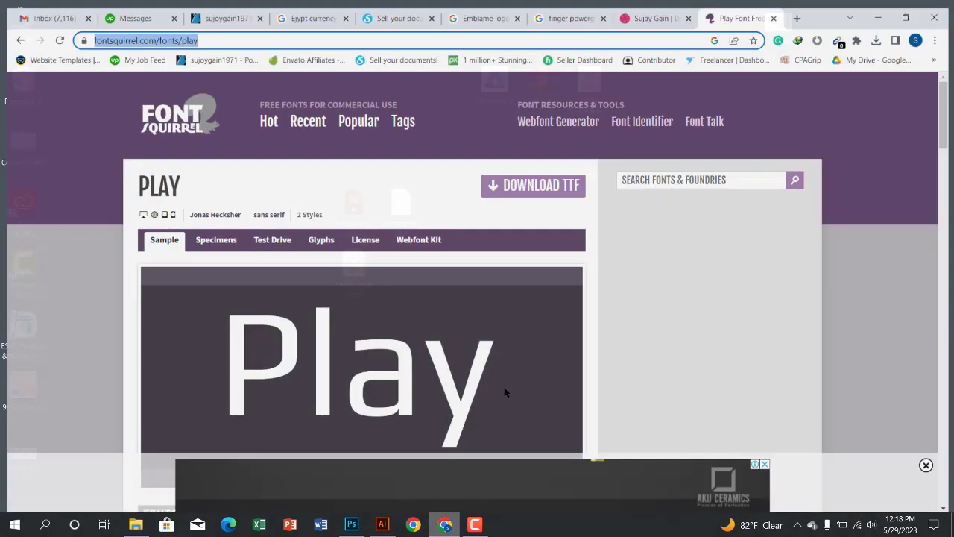
click(921, 32)
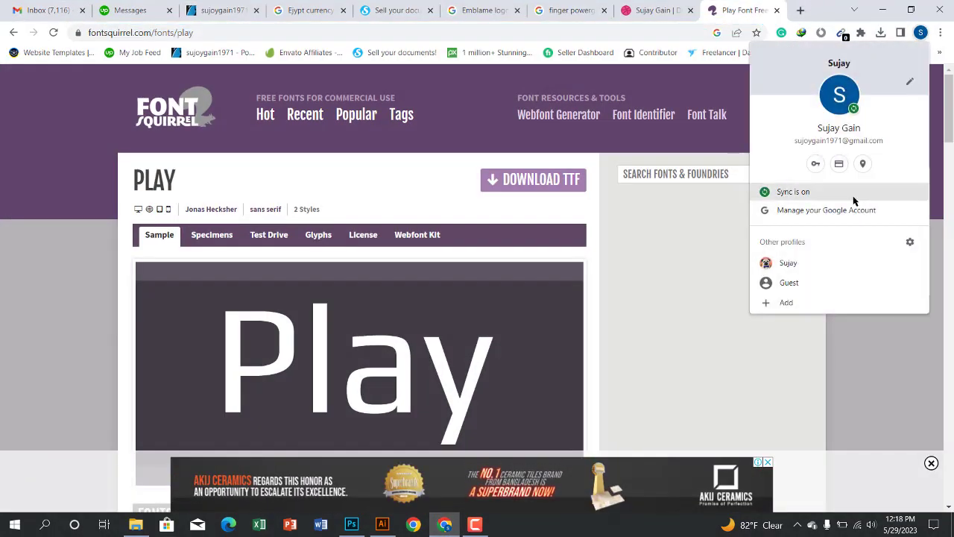
click(809, 261)
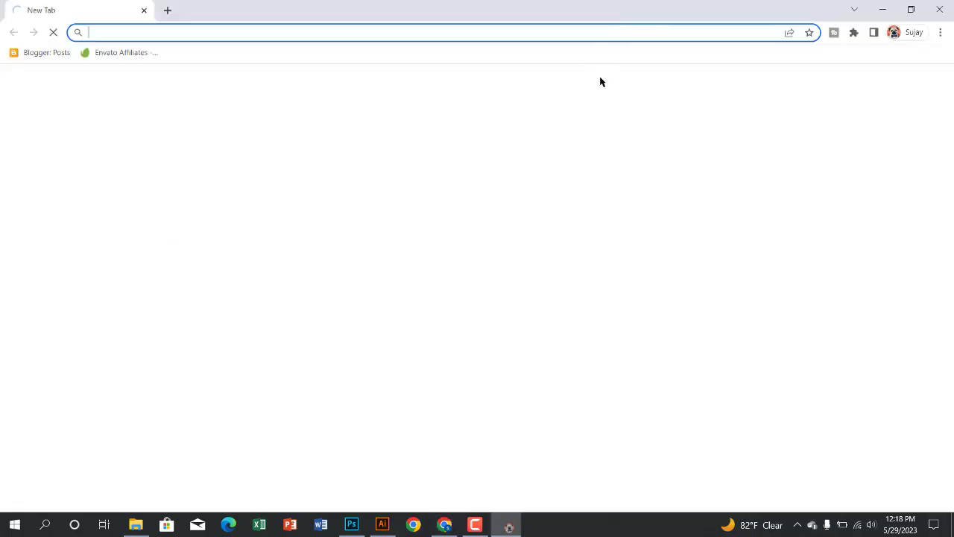
- Search Google for graphicriver, open the GraphicRiver website, and decline the Memory Saver suggestion
click(395, 260)
click(390, 291)
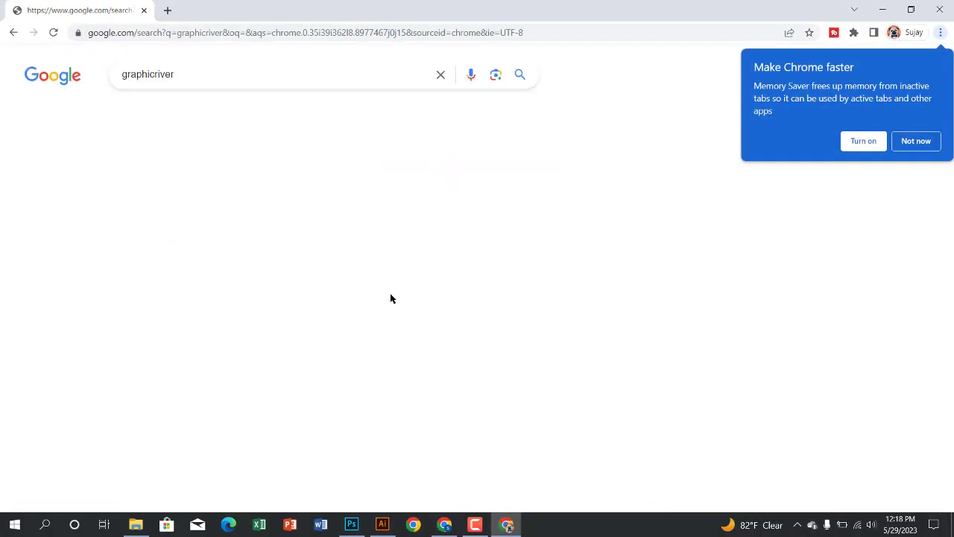
click(242, 196)
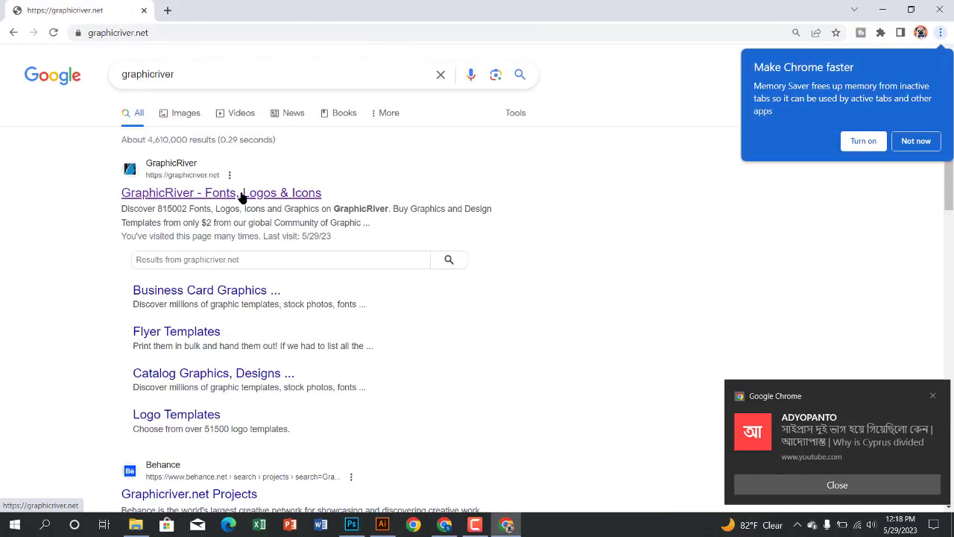
click(916, 141)
- Open GraphicRiver's author upload page and choose Logo Templates as the upload category
mouse_move(869, 93)
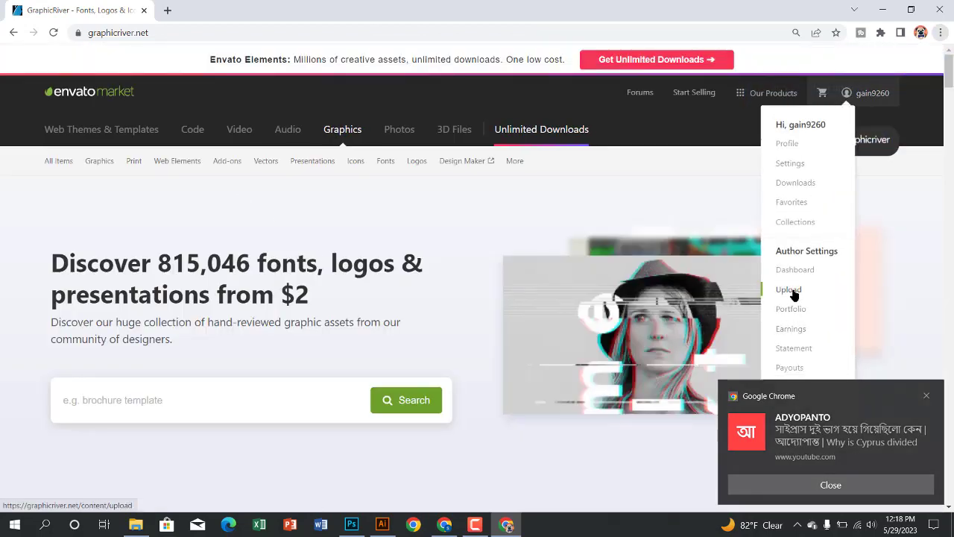
click(794, 294)
click(269, 381)
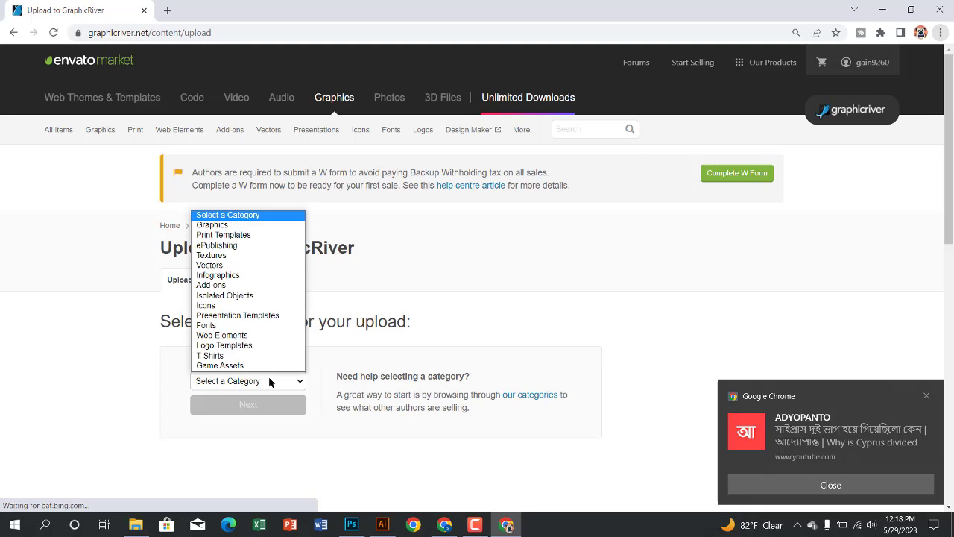
click(224, 345)
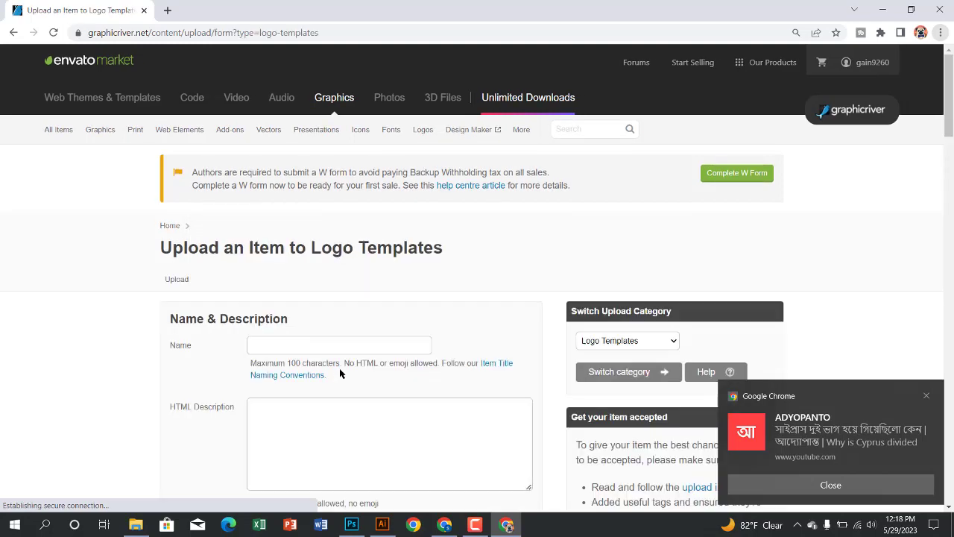
- Enter "Delta Drop Loog" as the item name in the upload form and dismiss the YouTube notification
scroll(335, 343, down, 2)
click(366, 221)
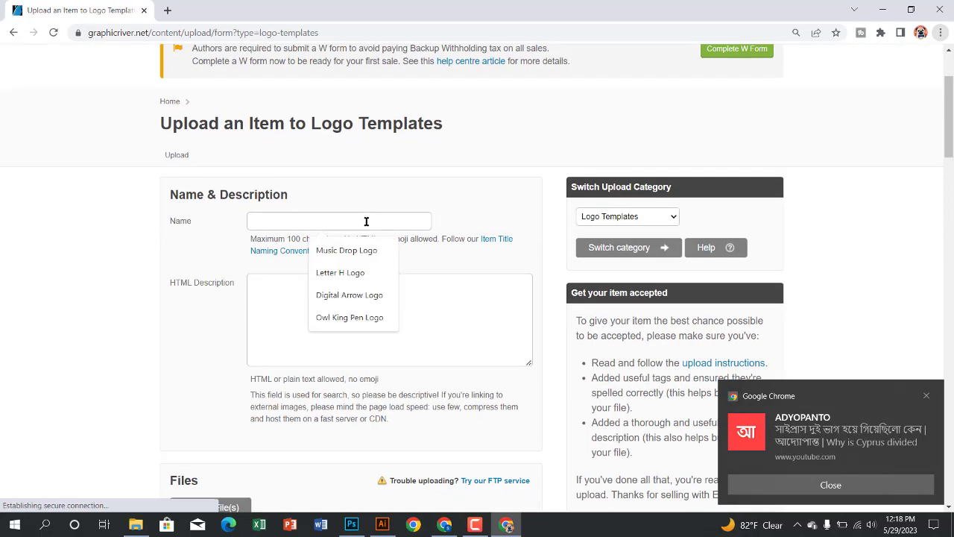
text(Delta D)
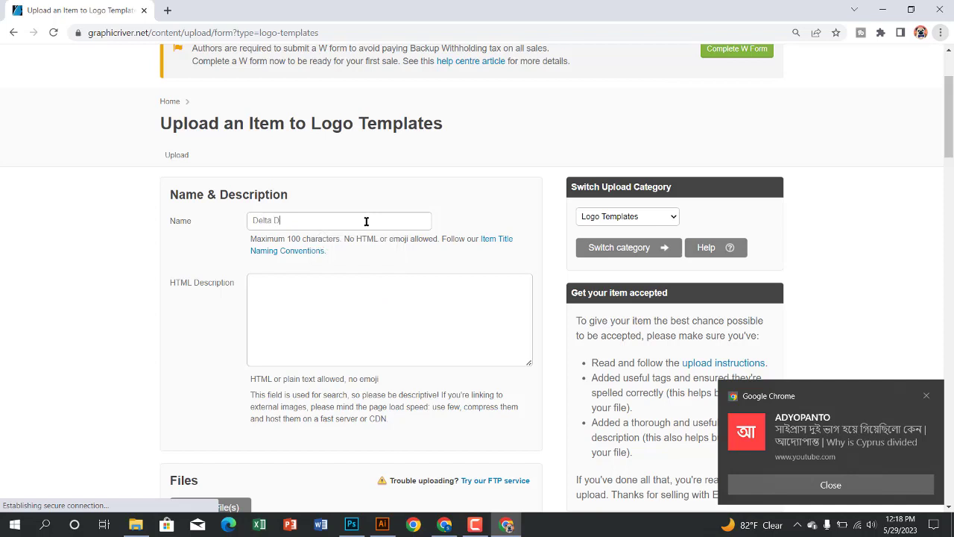
text(rop Loog)
click(330, 322)
scroll(286, 252, down, 1)
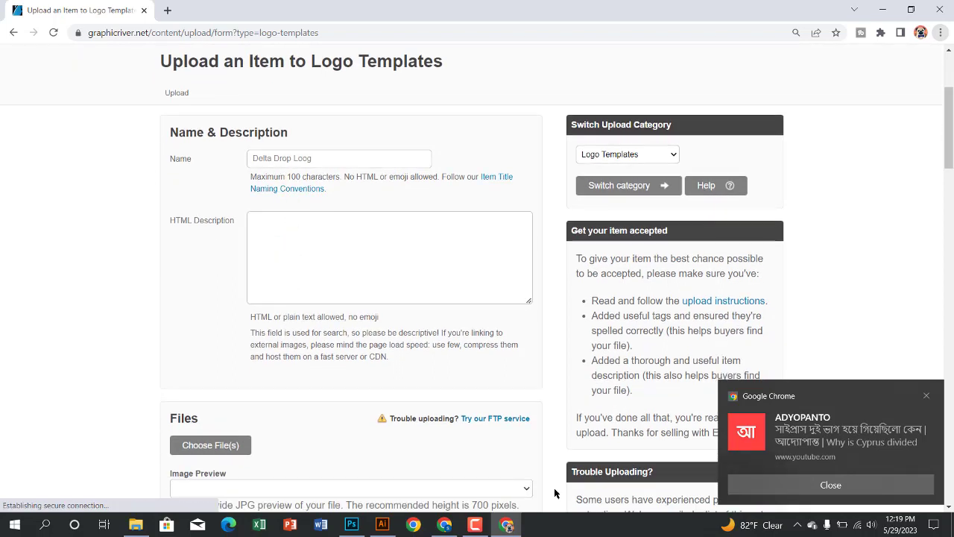
click(927, 397)
click(331, 254)
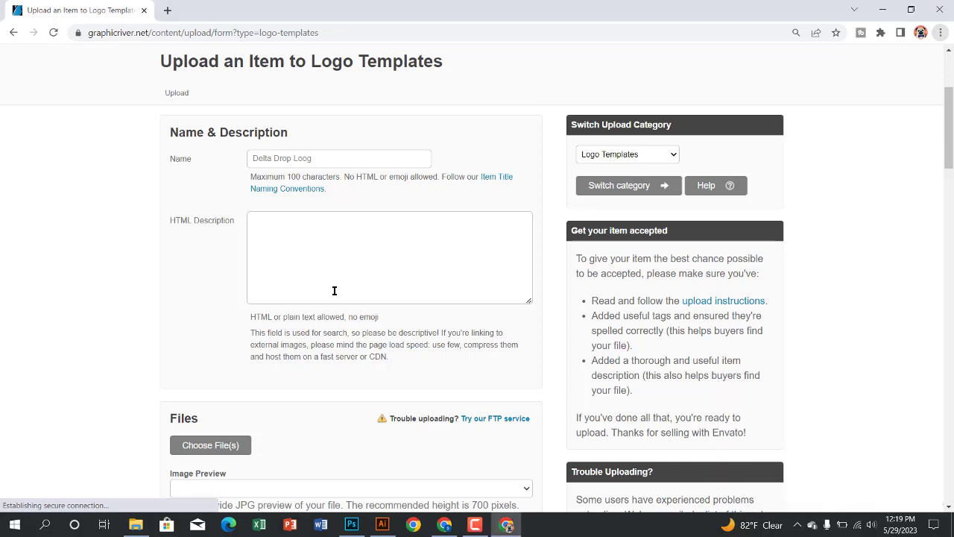
scroll(240, 270, down, 1)
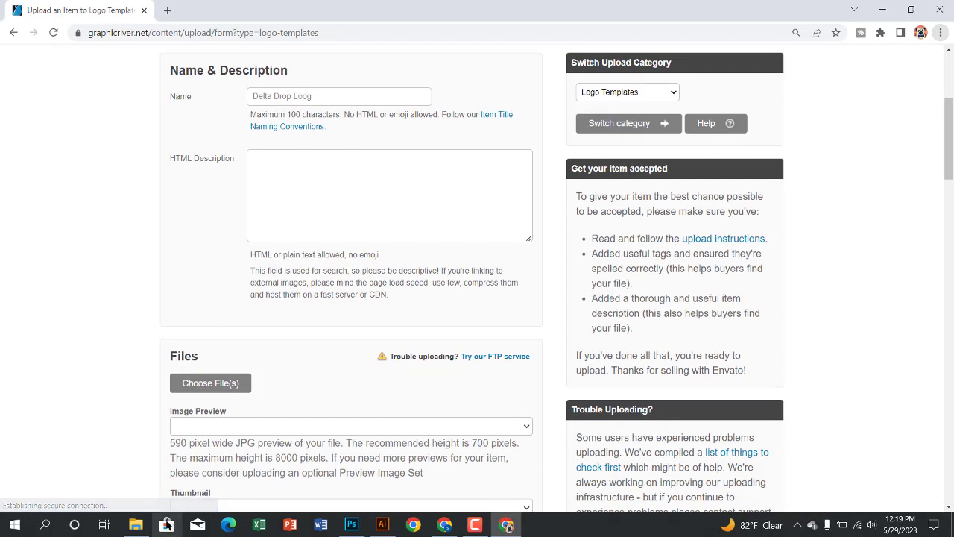
- Switch to File Explorer, show the Graphicriver folder on Local Disk (H:) as large icons, and open the HTML text file
click(135, 525)
click(135, 525)
click(135, 525)
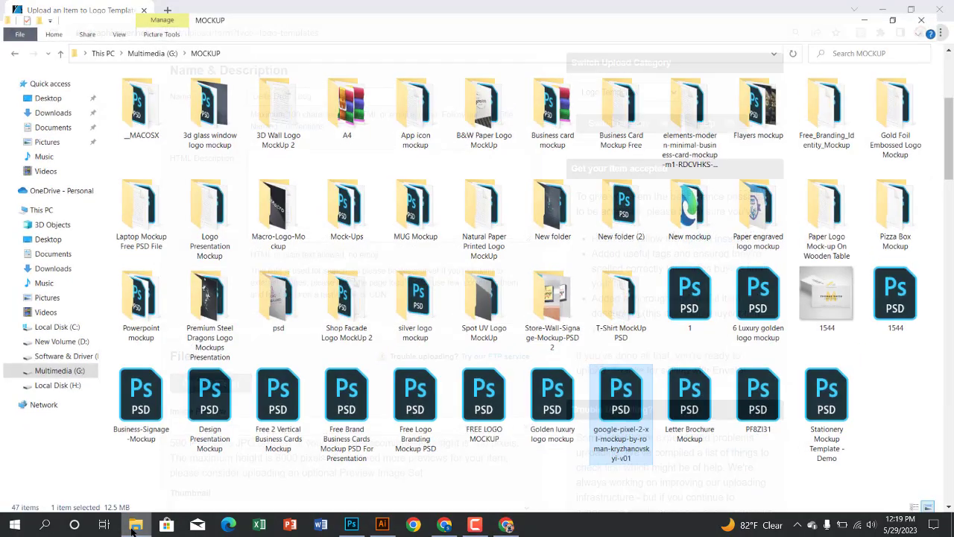
click(56, 380)
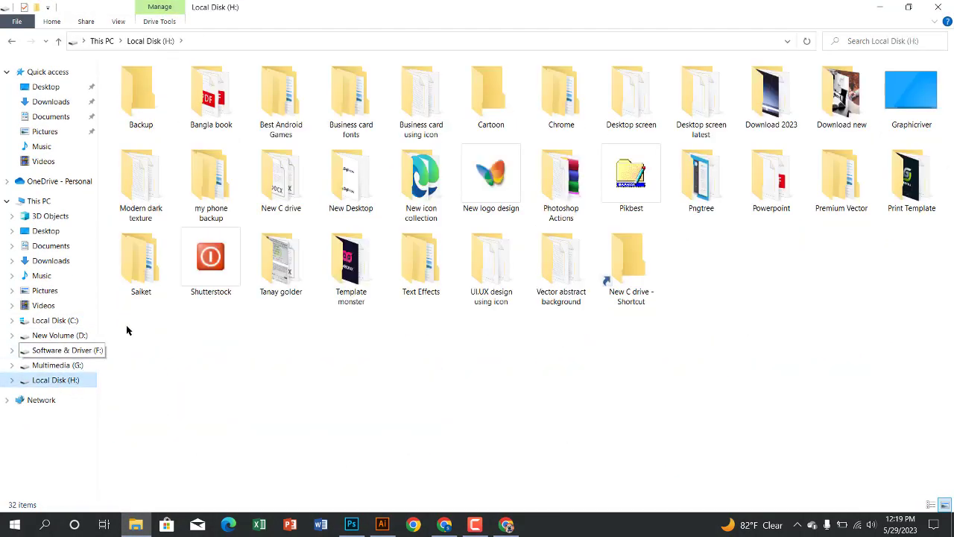
double_click(915, 76)
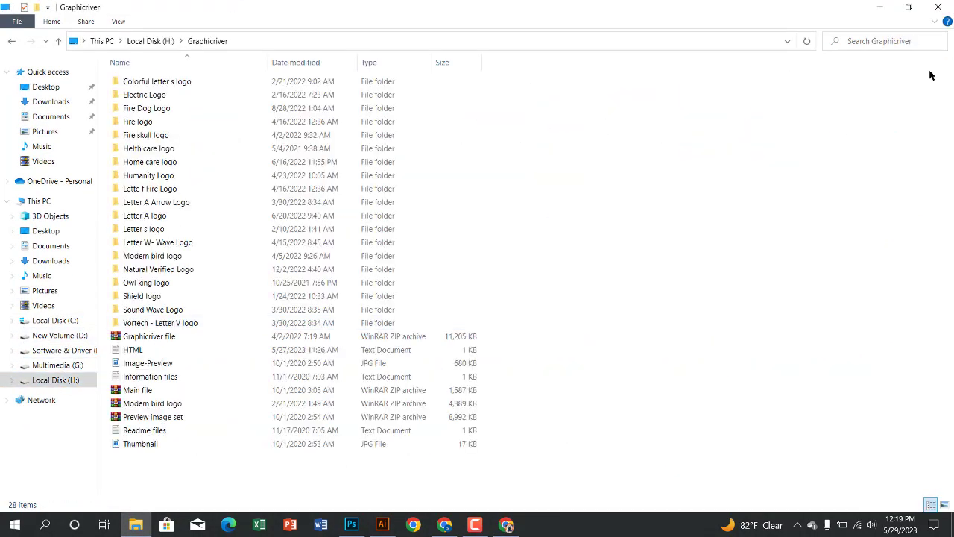
click(944, 505)
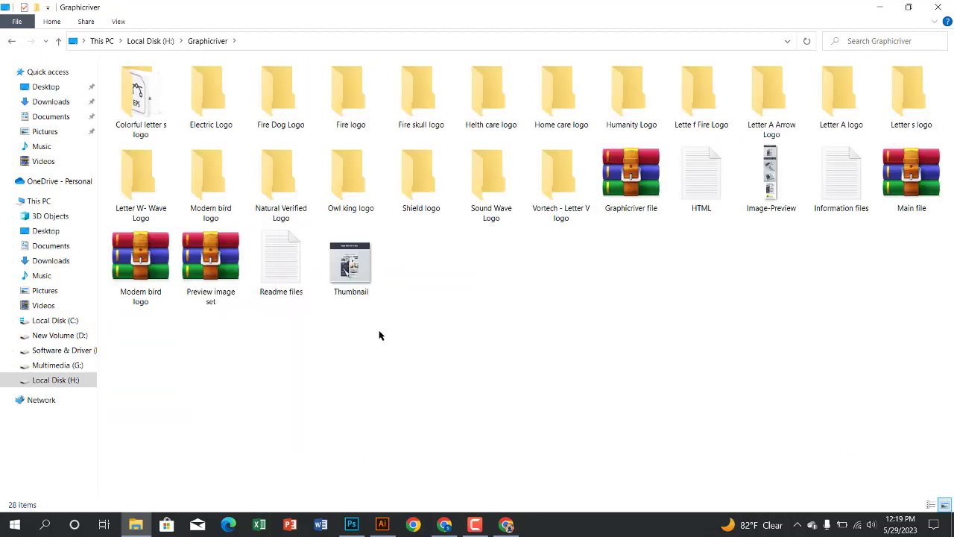
double_click(701, 178)
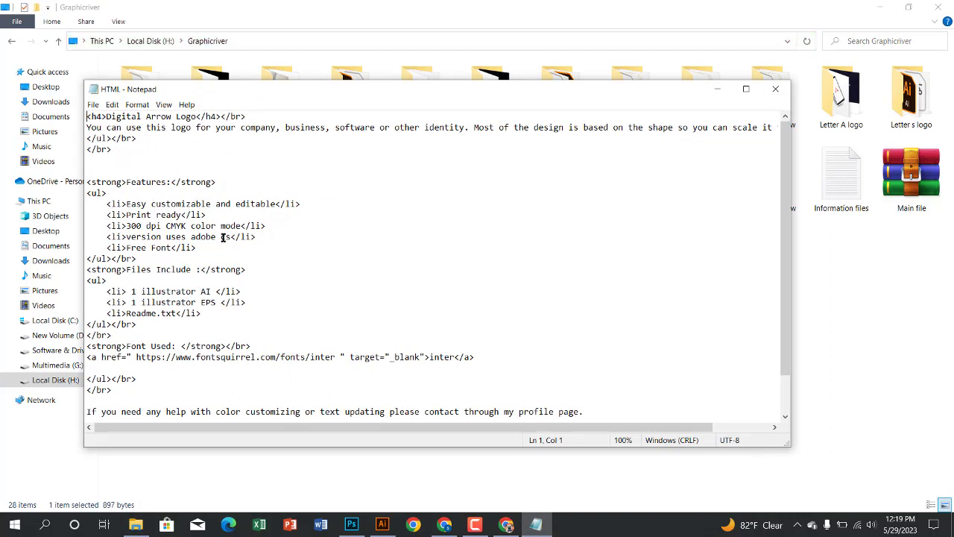
- Change the h4 heading on the first line of the HTML description to "Delta Drop Logo"
click(171, 117)
key(BackSpace)
key(BackSpace)
key(BackSpace)
key(BackSpace)
key(BackSpace)
key(BackSpace)
key(BackSpace)
key(BackSpace)
key(BackSpace)
key(BackSpace)
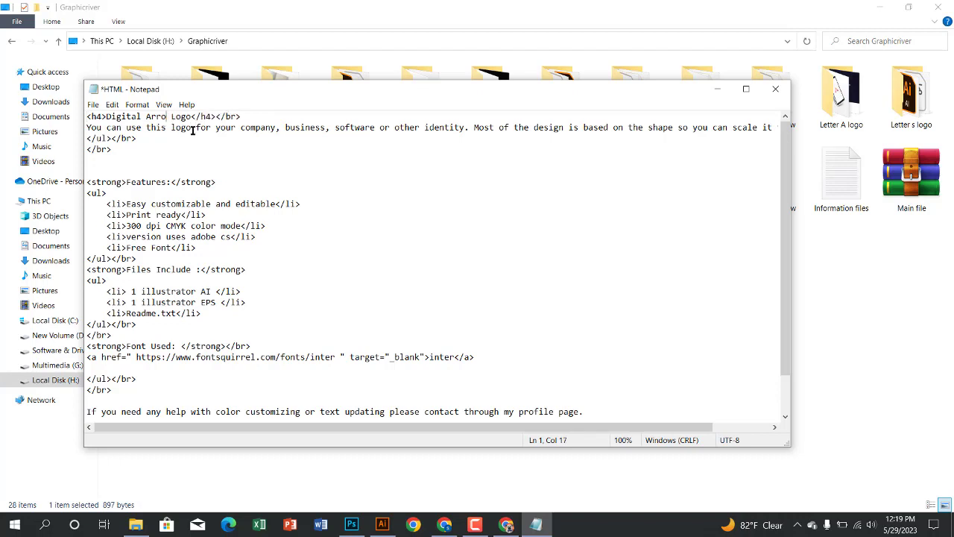
key(BackSpace)
key(BackSpace)
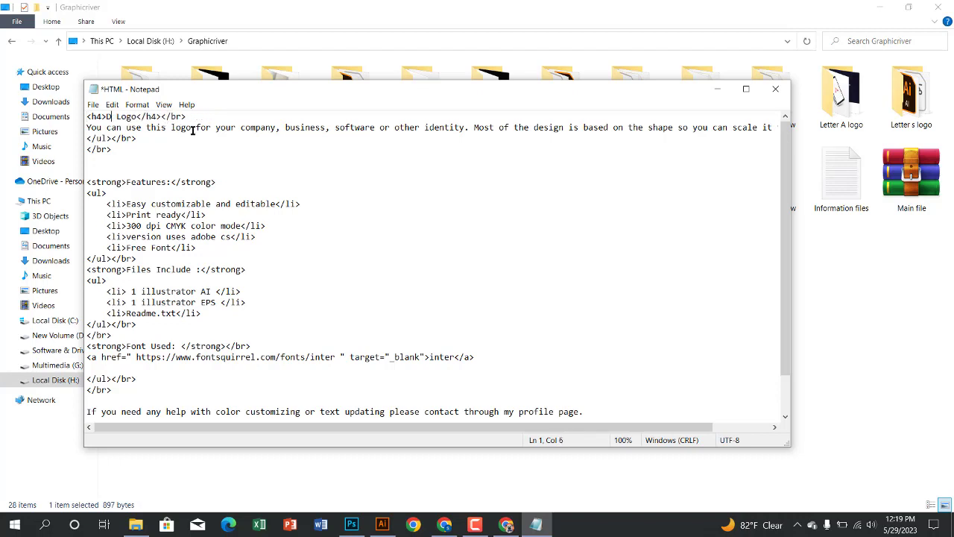
text(elta Drop)
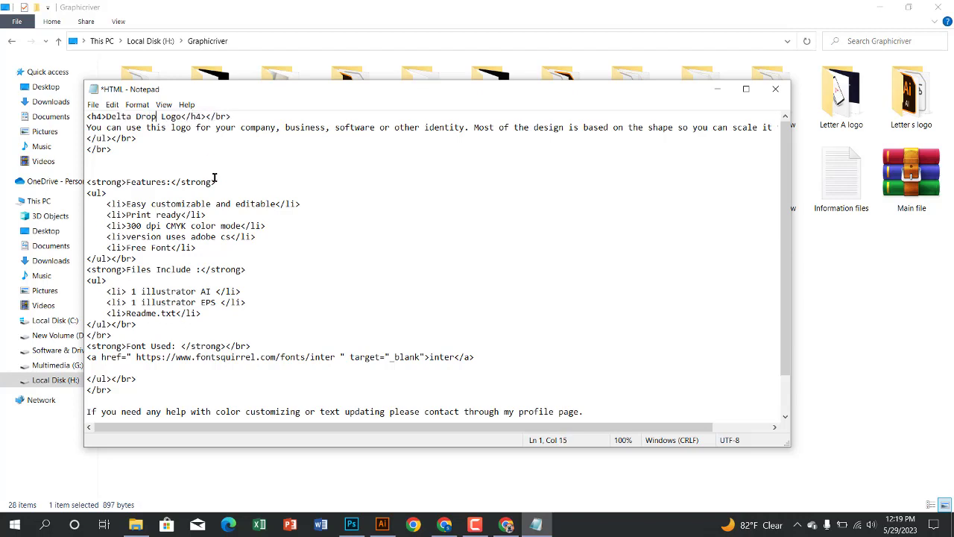
scroll(214, 177, down, 2)
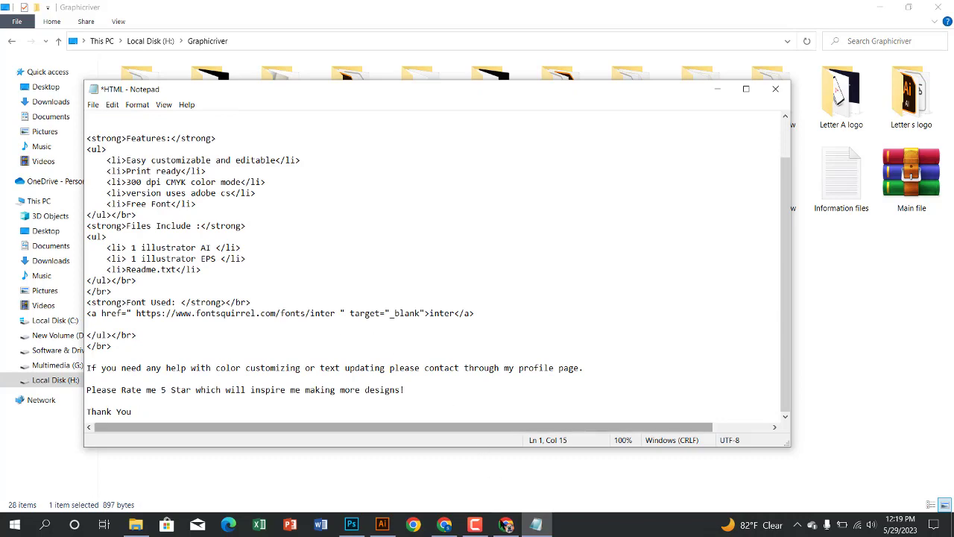
click(444, 524)
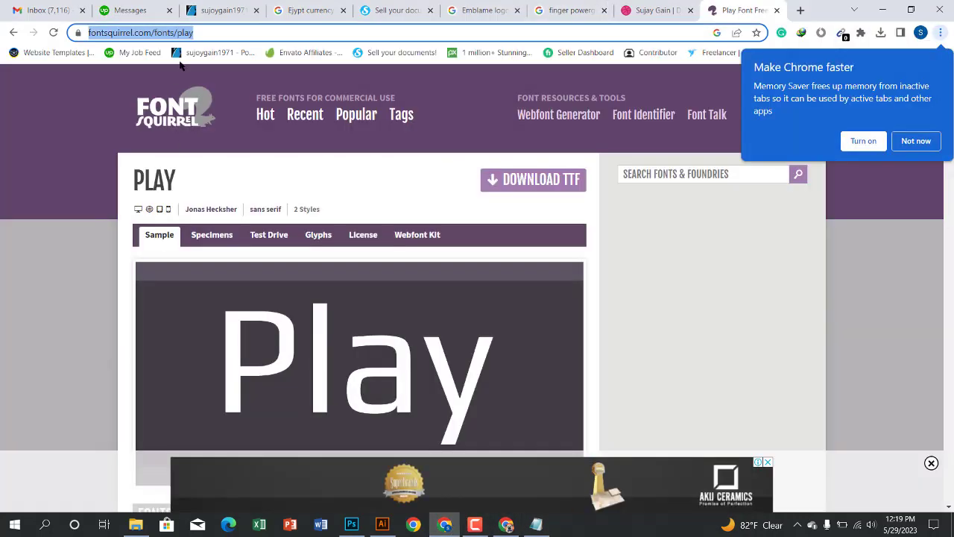
click(536, 524)
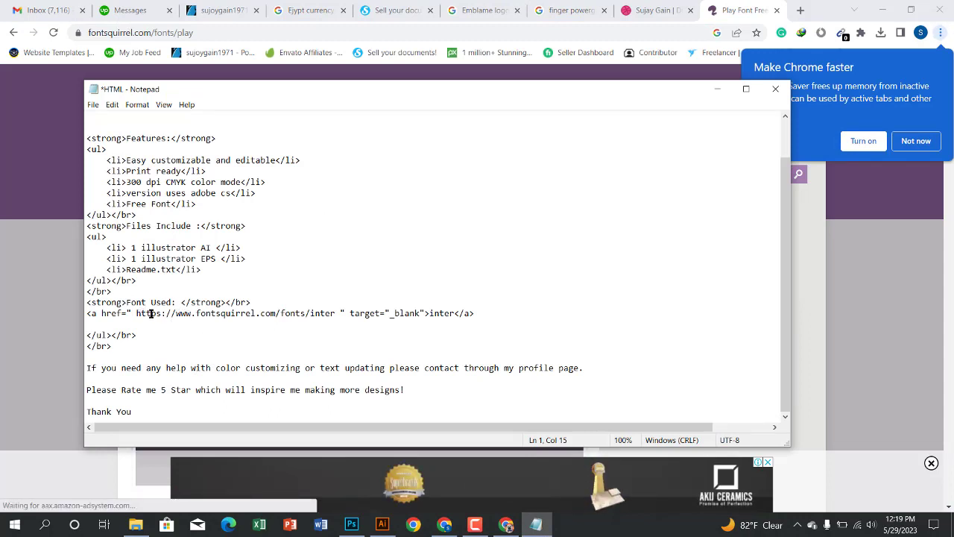
drag(137, 313, 333, 311)
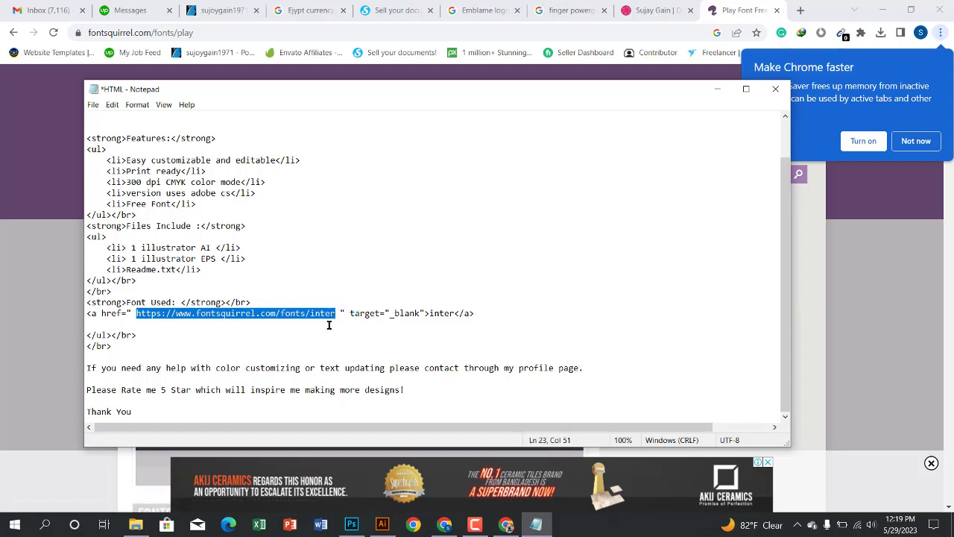
text(https://www.fontsquirrel.com/fonts/play)
- Change the font link's display text to "play" and save the HTML text file
drag(329, 313, 308, 313)
key(ctrl+c)
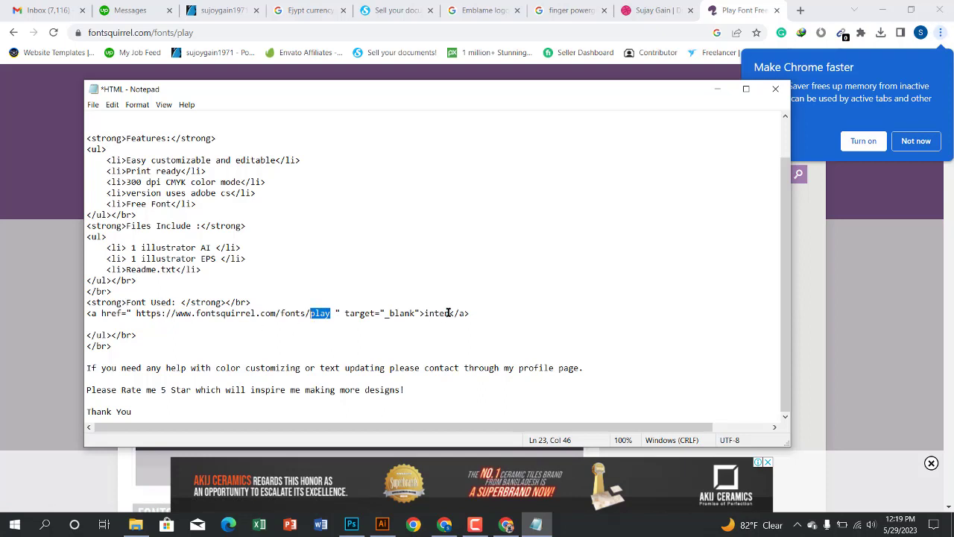
drag(450, 313, 426, 312)
key(ctrl+v)
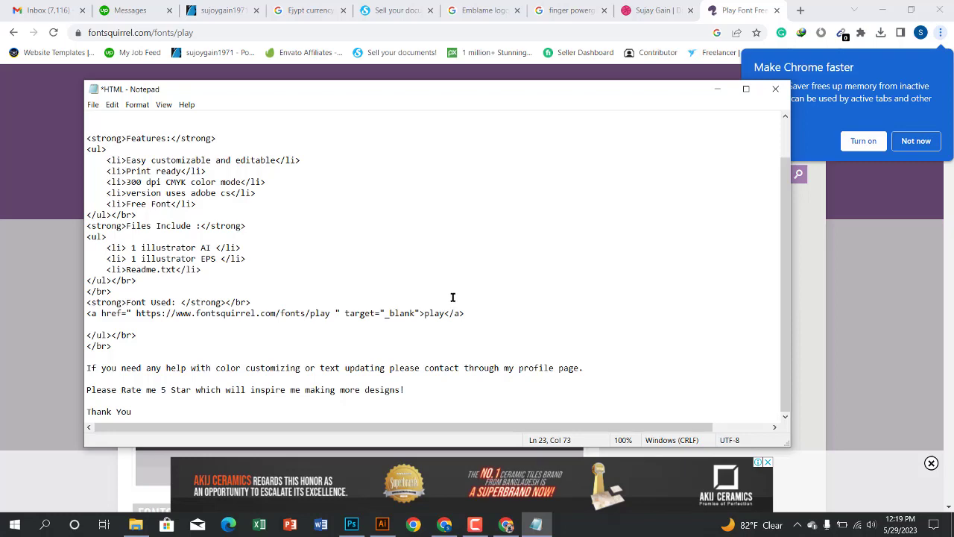
click(93, 104)
click(113, 155)
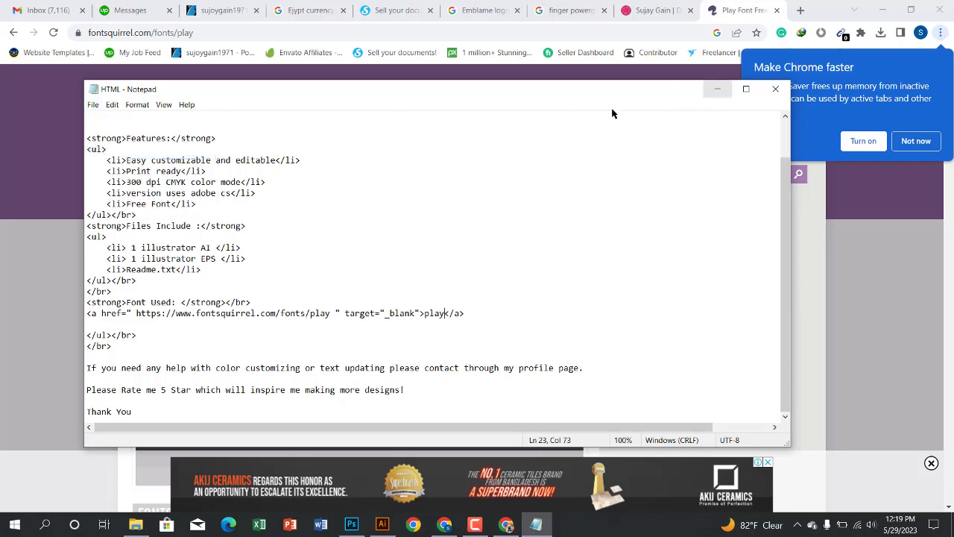
- Copy the whole text of the HTML file into the HTML Description of the GraphicRiver upload form in Chrome
scroll(159, 163, up, 2)
drag(86, 116, 790, 480)
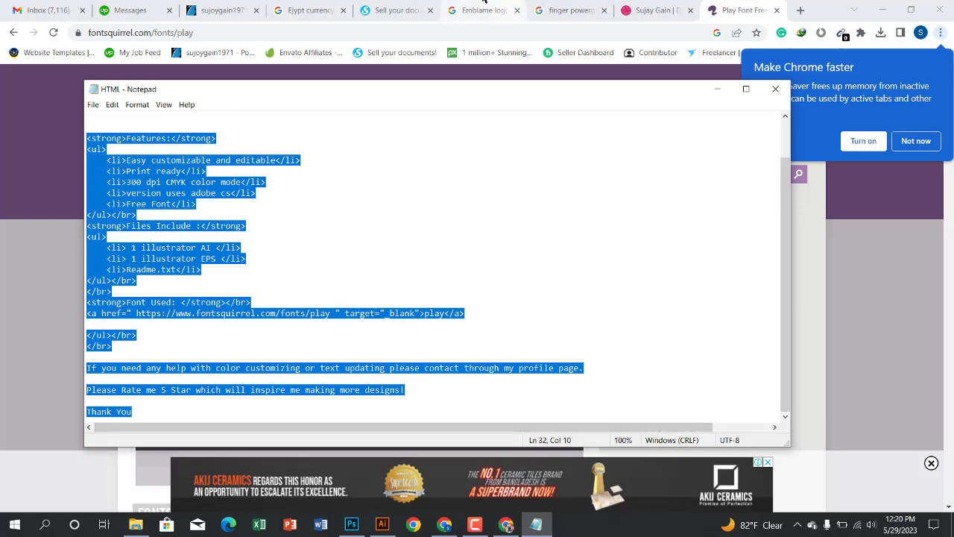
click(216, 10)
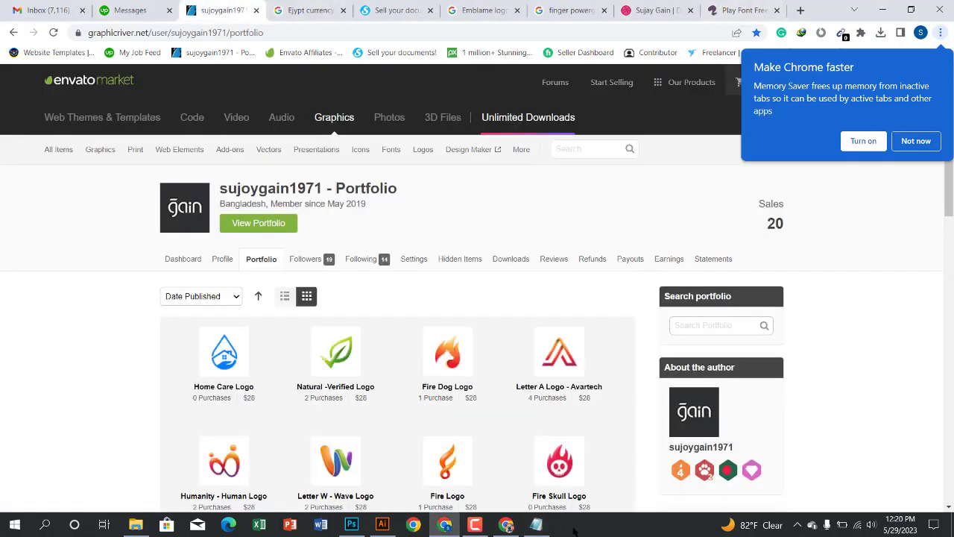
click(506, 524)
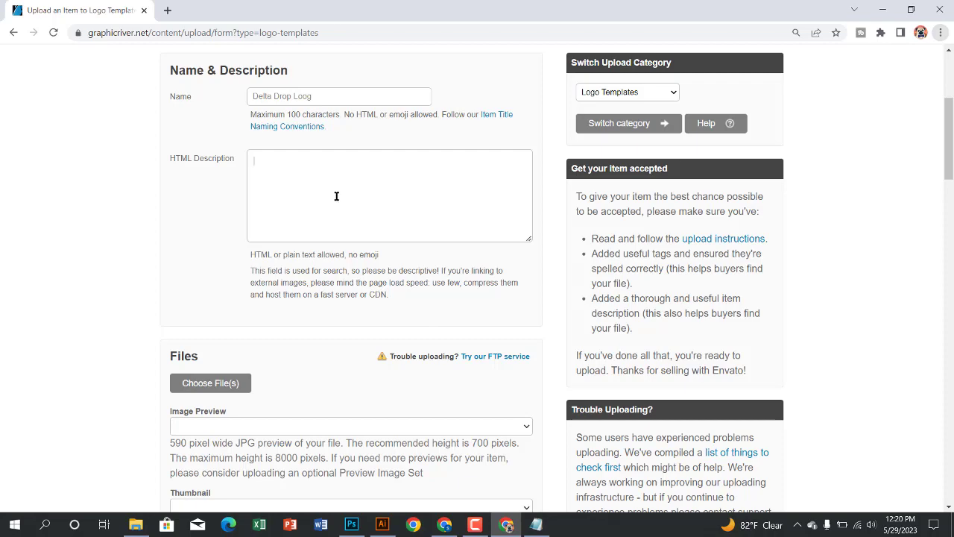
key(ctrl+v)
scroll(369, 223, up, 5)
scroll(271, 376, up, 3)
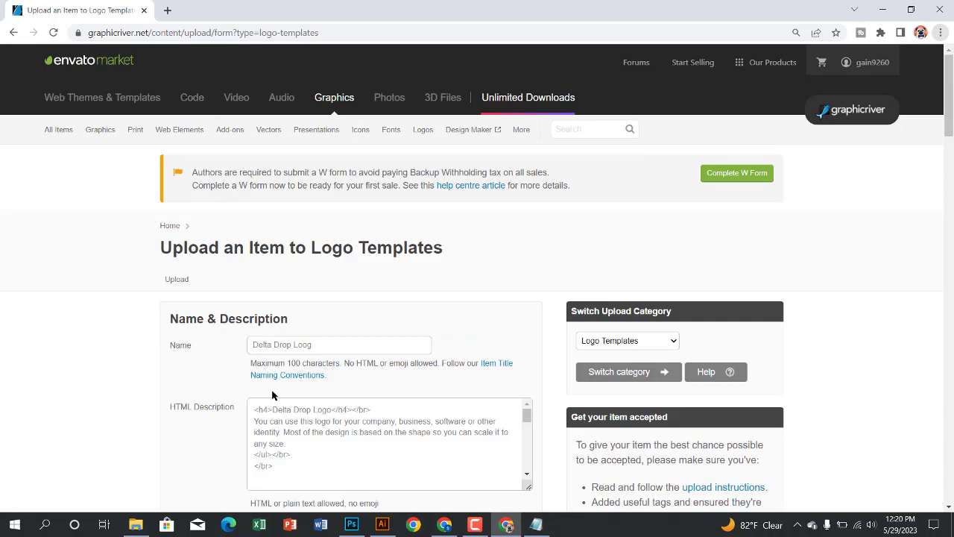
- Upload Image Preview, Main file and Thumbnail from the desktop to the item's Files section
scroll(272, 395, down, 5)
click(215, 261)
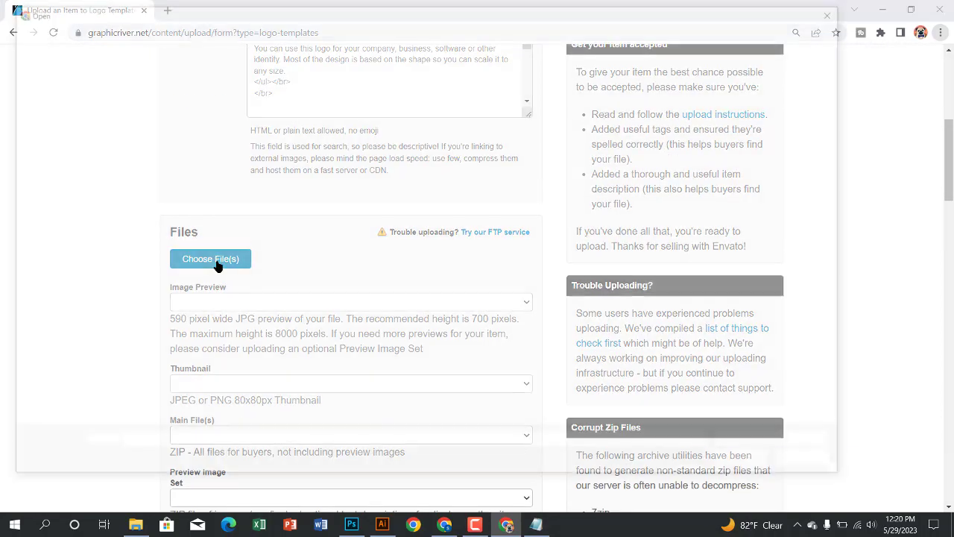
click(52, 96)
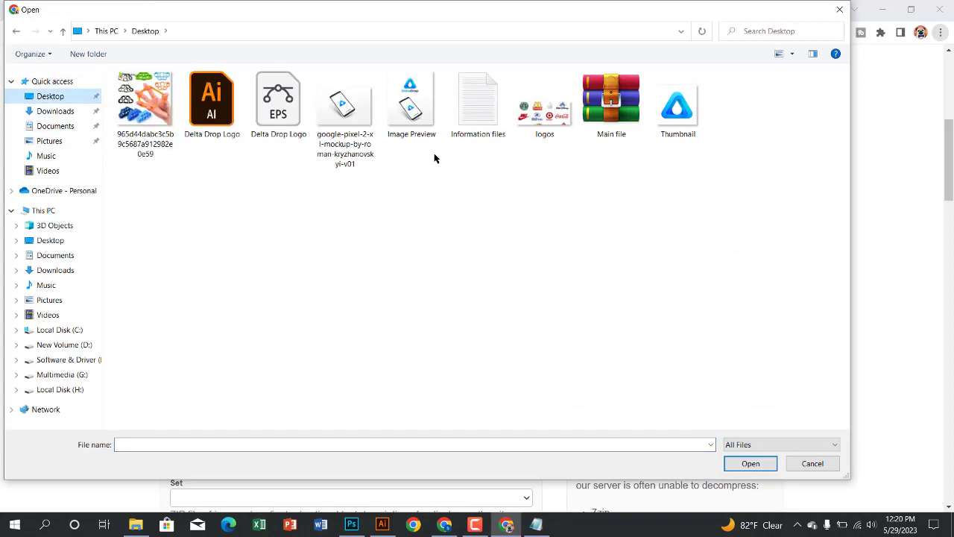
click(632, 112)
ctrl+click(688, 125)
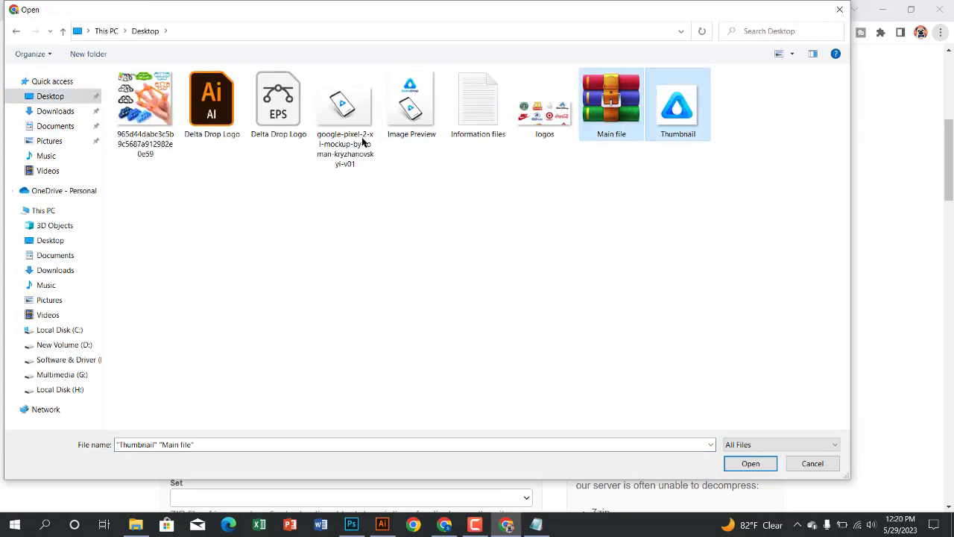
ctrl+click(403, 109)
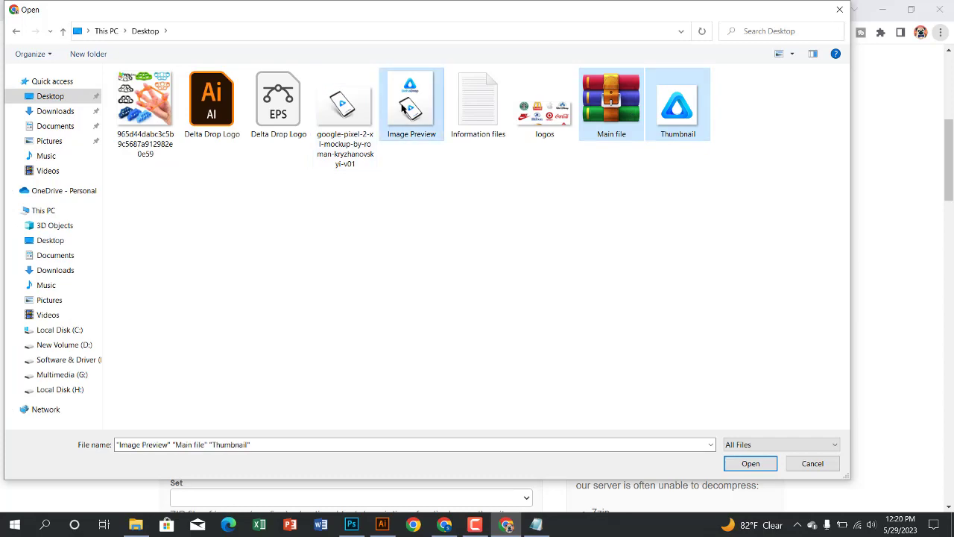
click(750, 463)
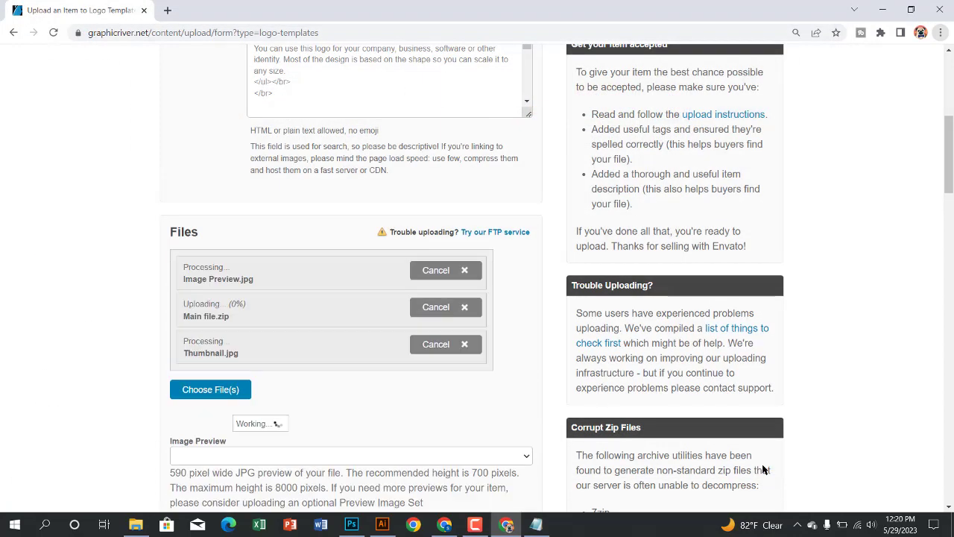
- Assign Image Preview.jpg as the image preview, Thumbnail.jpg as the thumbnail and Main file.zip as the main file
scroll(386, 340, down, 2)
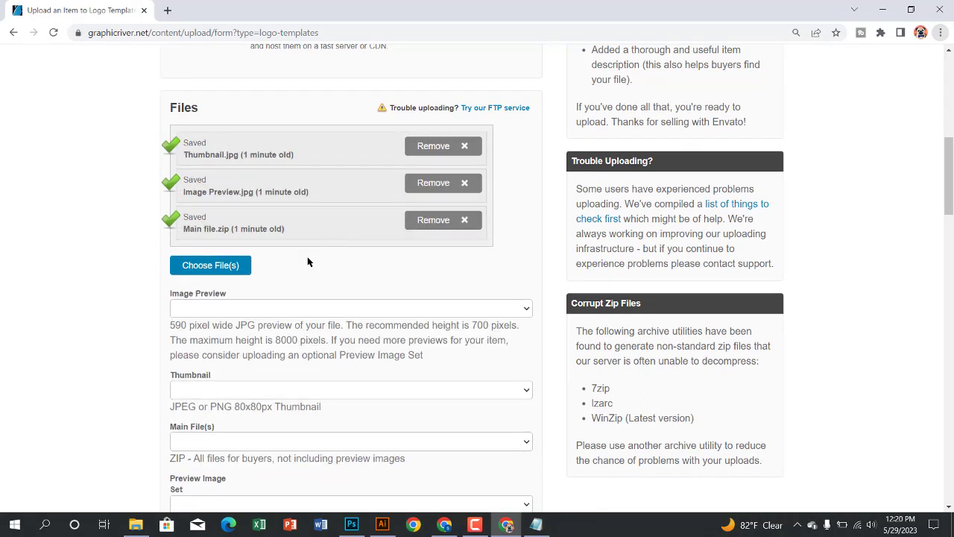
click(227, 306)
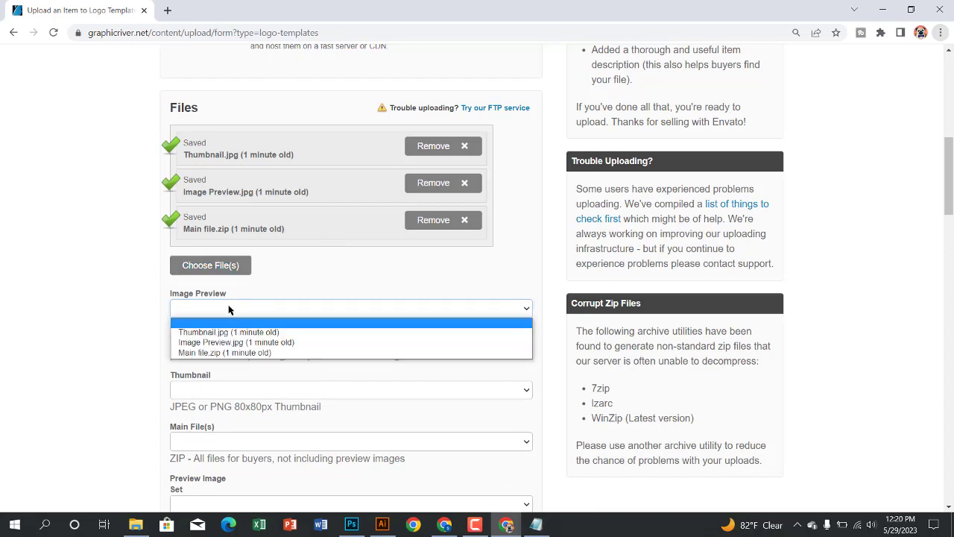
click(227, 344)
scroll(229, 354, down, 2)
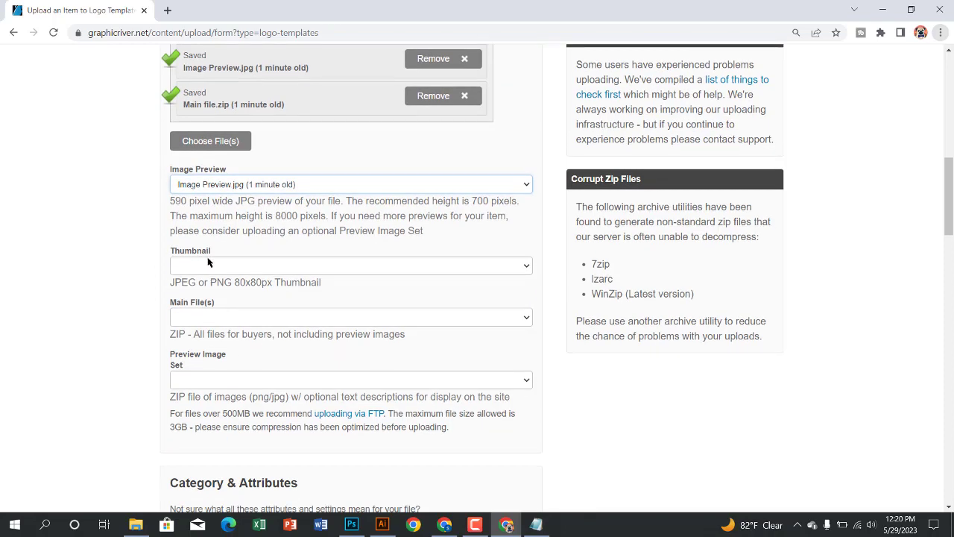
click(210, 265)
click(210, 283)
click(220, 318)
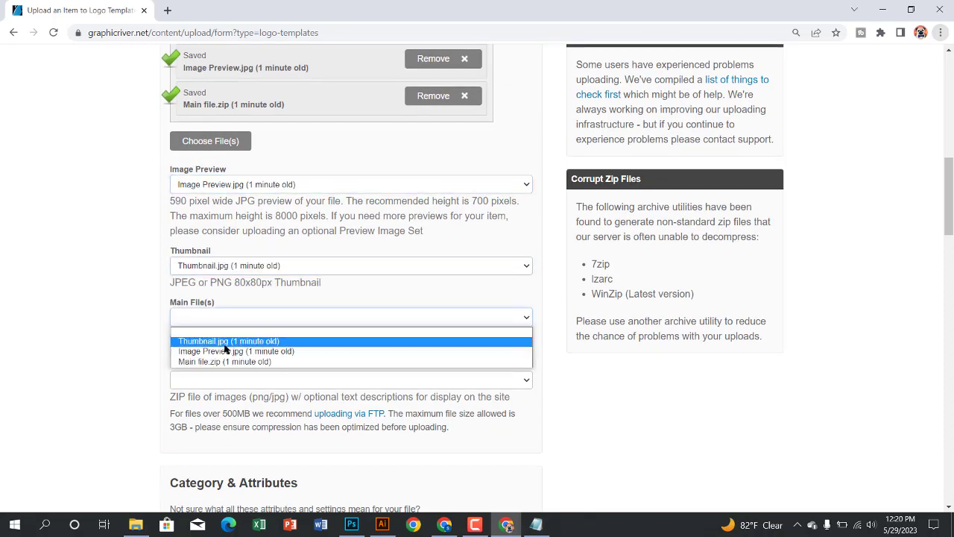
click(233, 362)
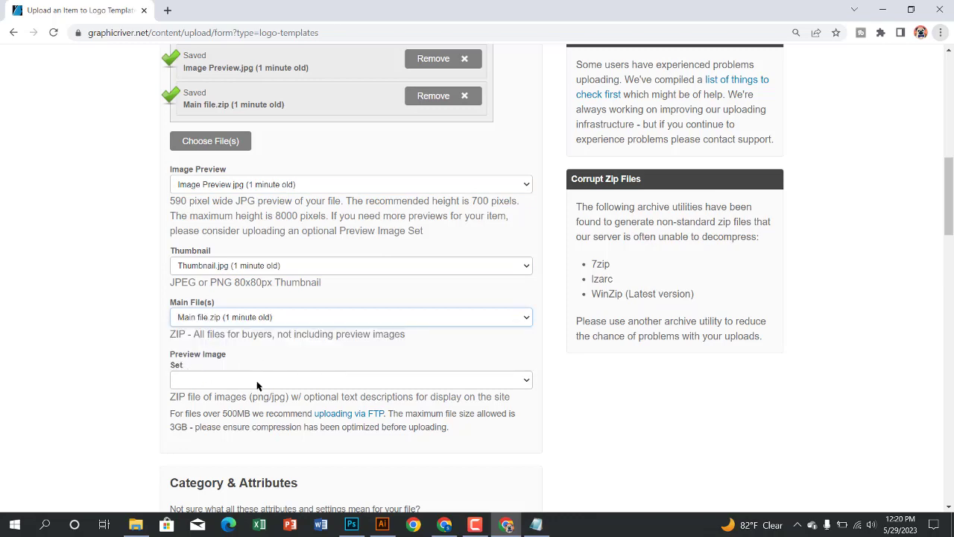
scroll(257, 384, down, 2)
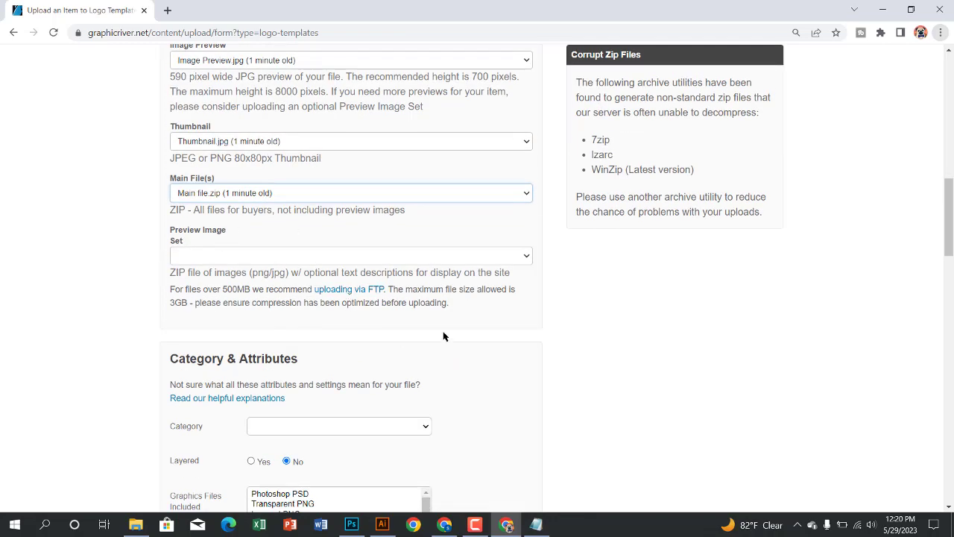
- Set the item's category to Symbols and mark Vector EPS and AI Illustrator as the included graphics files
scroll(443, 335, down, 3)
click(349, 243)
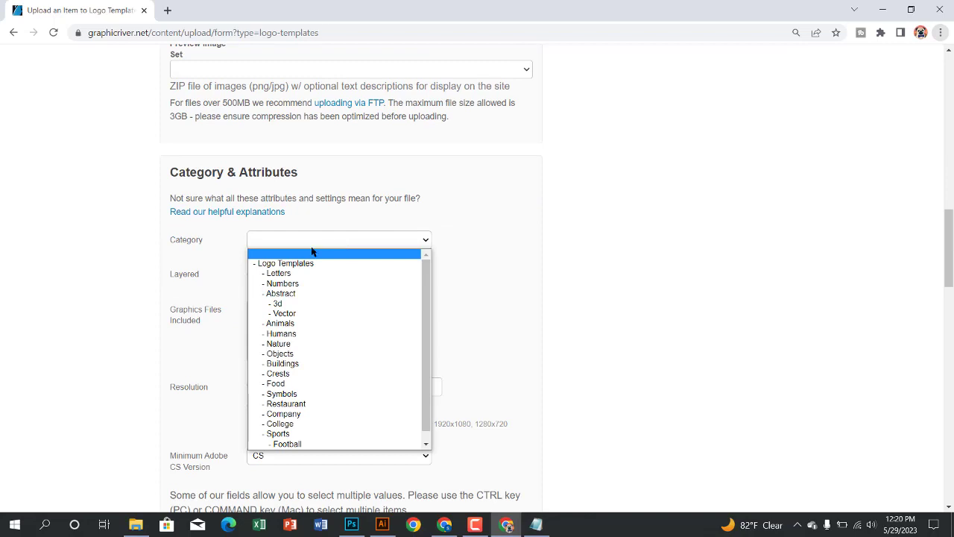
click(282, 394)
scroll(380, 291, down, 2)
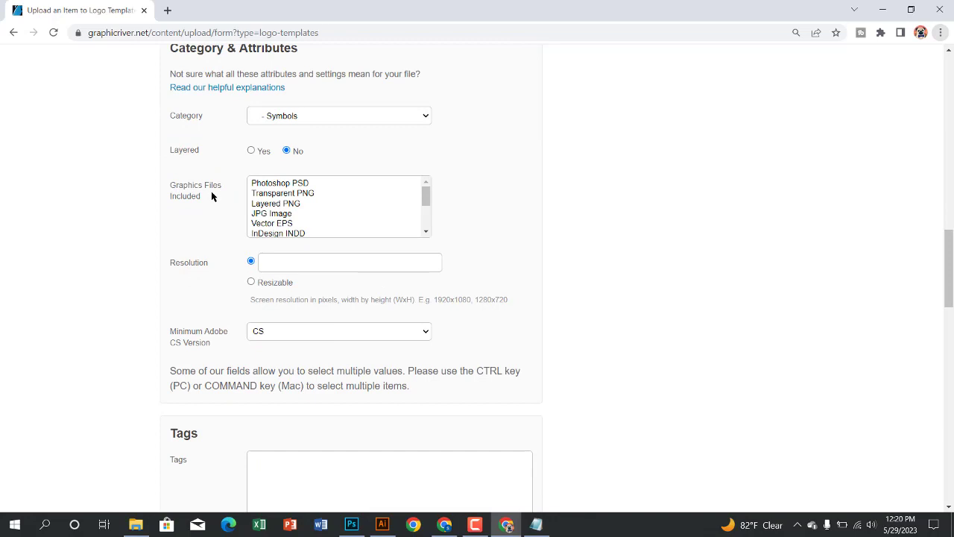
click(291, 225)
scroll(293, 227, down, 2)
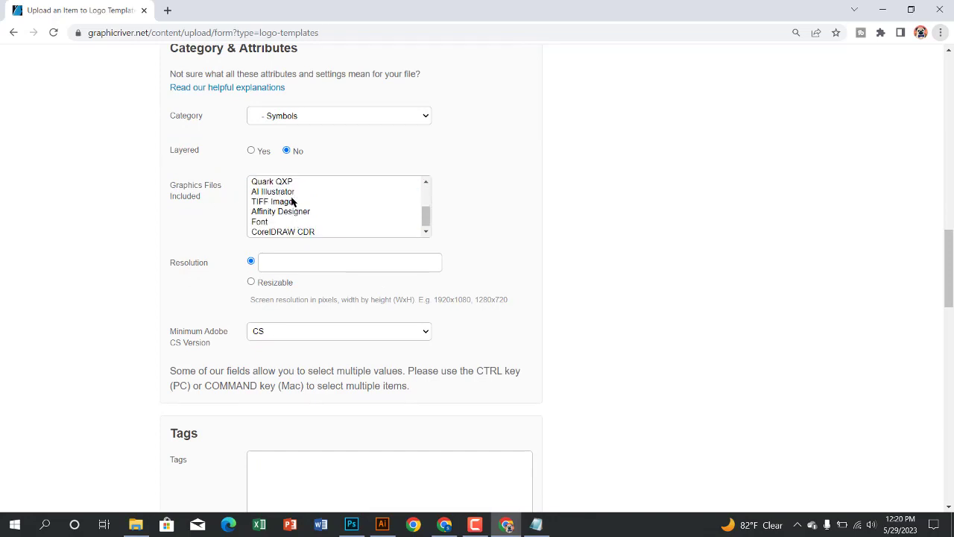
click(278, 195)
scroll(314, 204, up, 2)
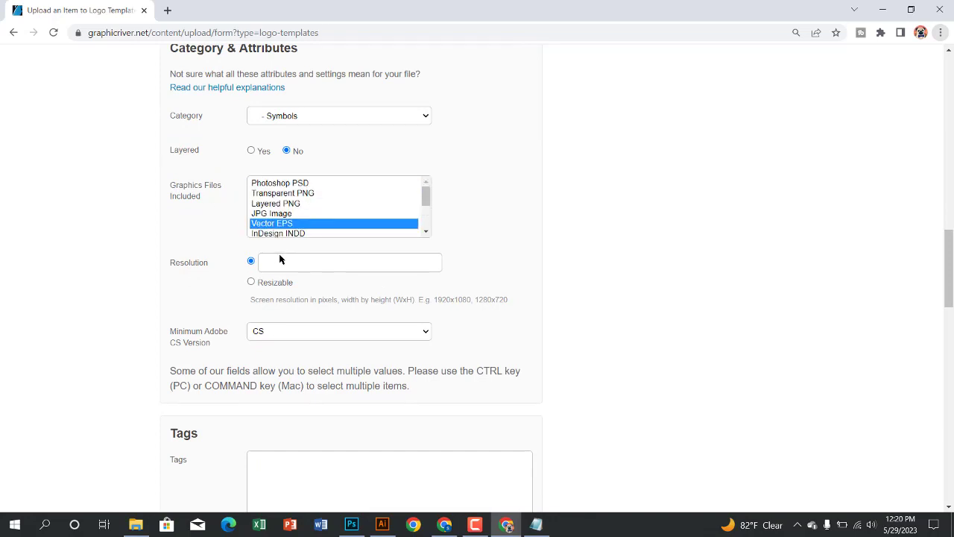
- Set the resolution to Resizable and the minimum Adobe CS version to CS6
scroll(263, 250, down, 1)
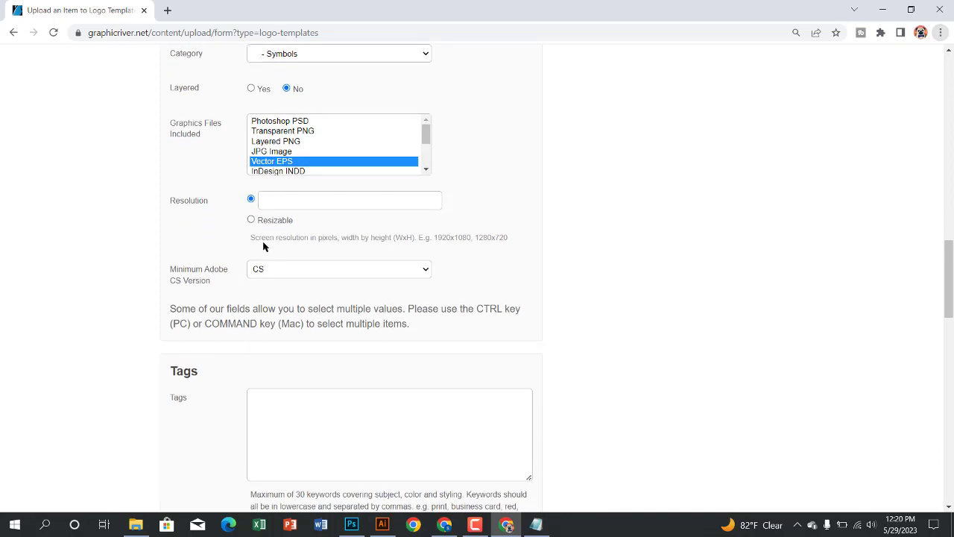
click(259, 237)
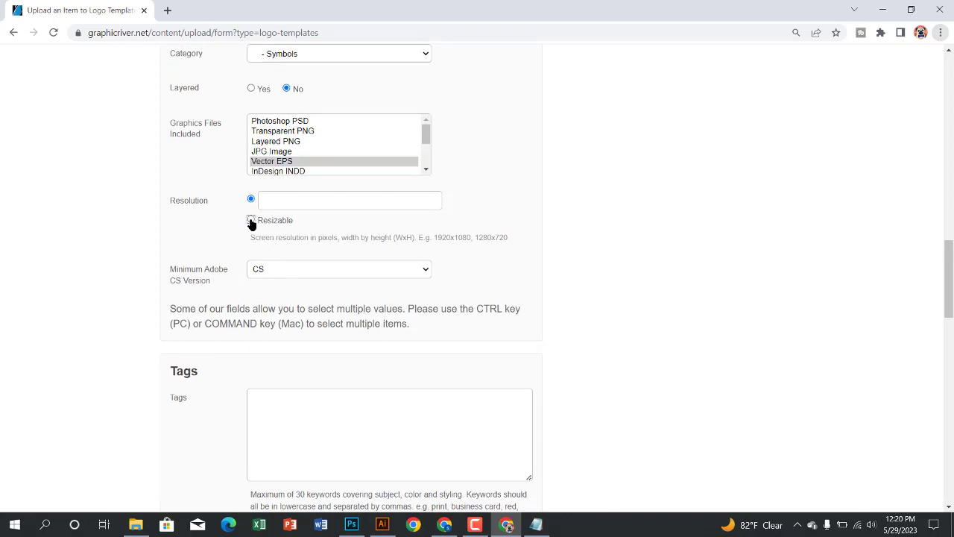
click(251, 220)
click(312, 271)
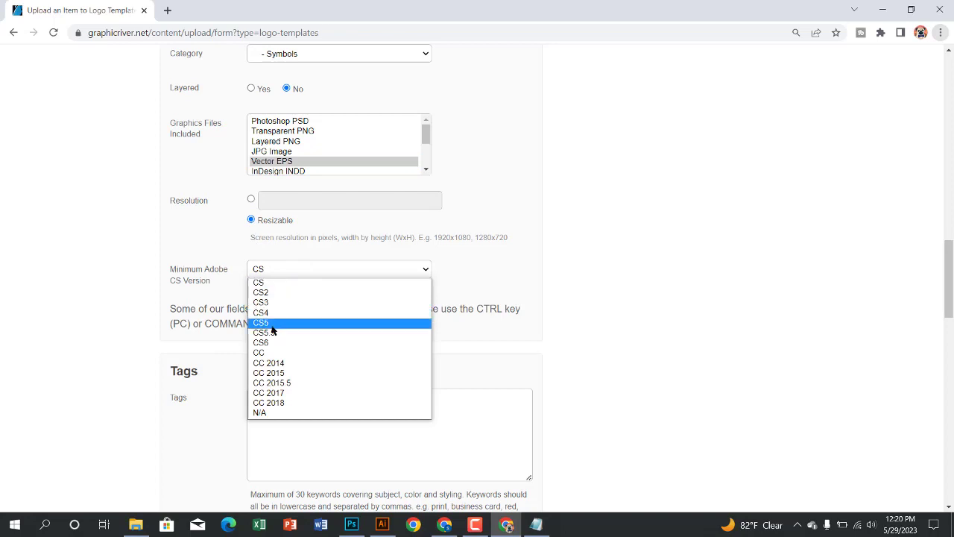
click(273, 334)
click(274, 273)
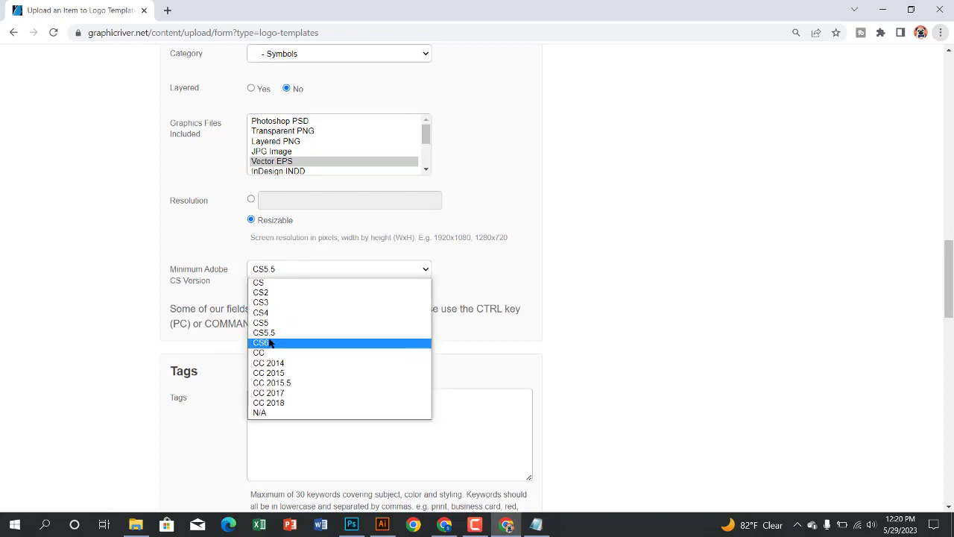
click(362, 340)
- Enter the tags symbol, creative, abstract, template, logo, icon, digital, drop logo, naturelogo and modern
scroll(449, 300, down, 2)
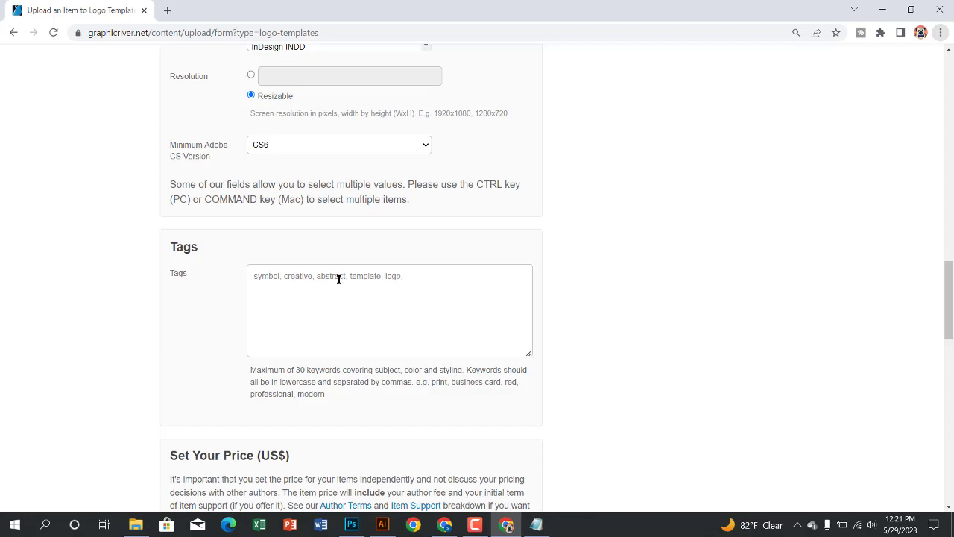
text(icon)
text(, digital)
text(, f)
text(rop log)
text(o, natu)
text(re)
text(logo)
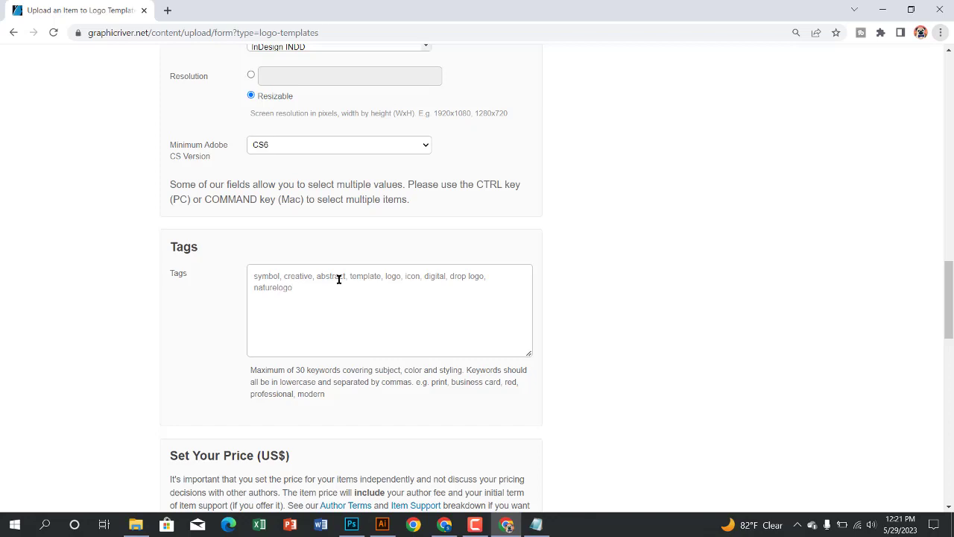
text(, modern)
- Set the item price of the Logo Stock Regular License to $23
scroll(325, 305, down, 4)
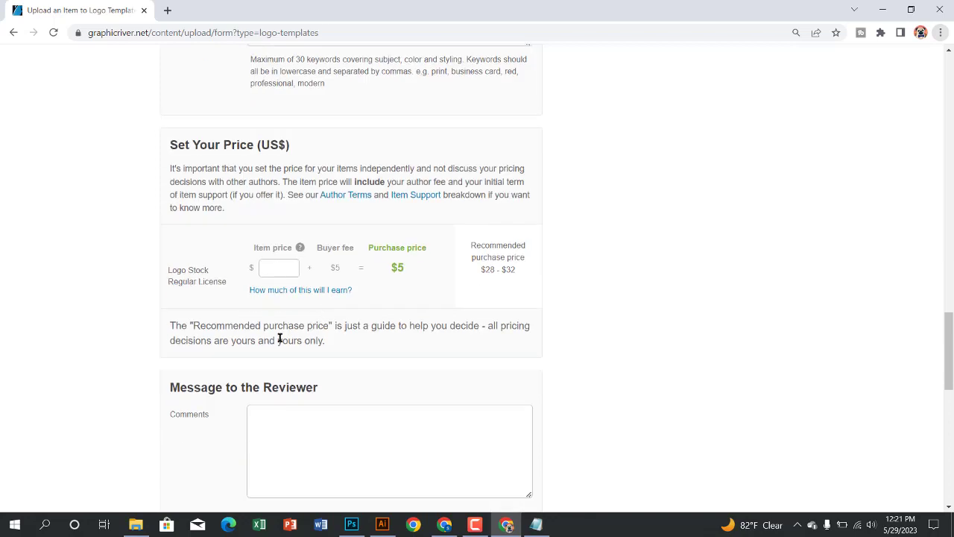
click(277, 272)
text(23)
- Write "Thanks for reviewing my item" as the comment to the reviewer and accept the asset rights declaration
scroll(308, 343, down, 1)
click(315, 388)
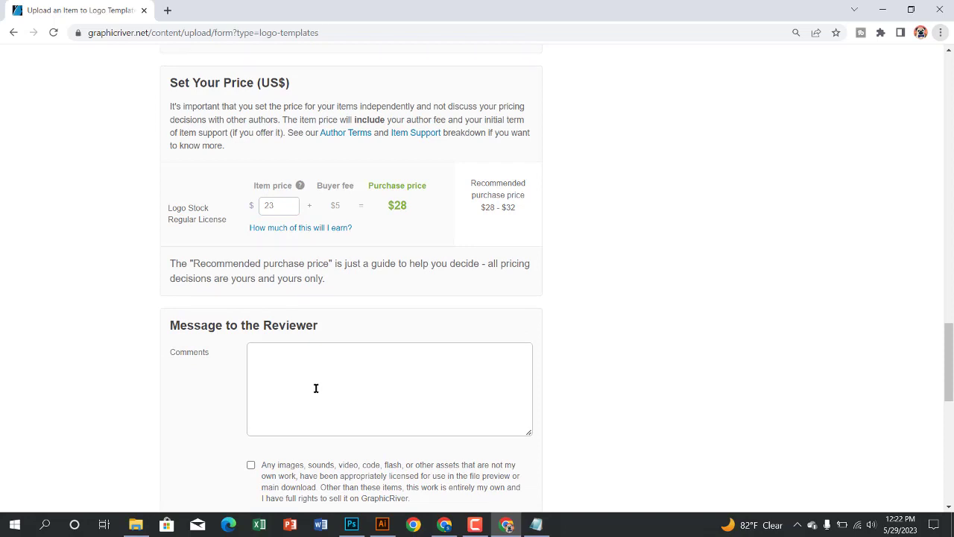
text(Thanks for reviewing my teim)
key(BackSpace)
key(BackSpace)
key(BackSpace)
key(BackSpace)
text(item)
- Check the completed form from top to bottom and submit the logo item for review
scroll(394, 371, up, 10)
scroll(394, 370, up, 8)
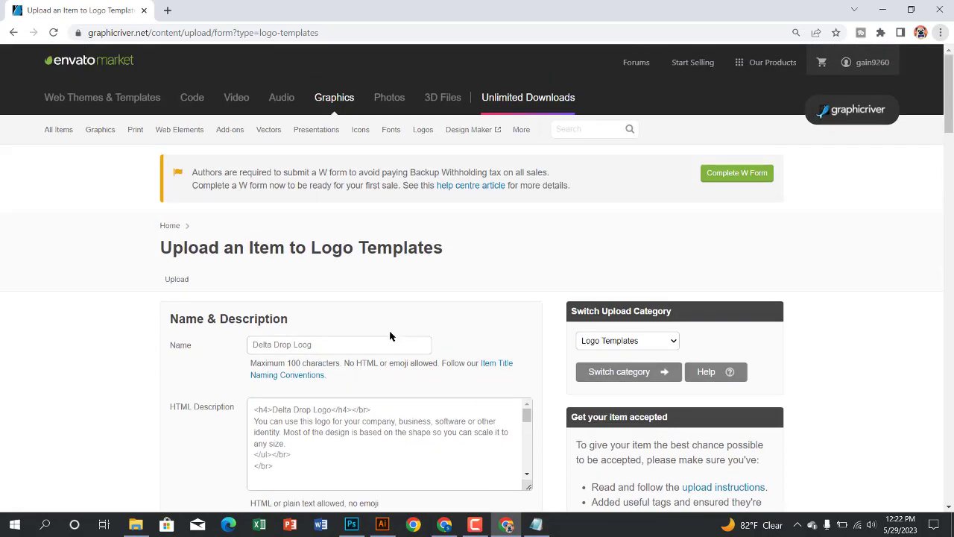
scroll(394, 365, down, 18)
scroll(393, 353, down, 8)
scroll(496, 202, up, 10)
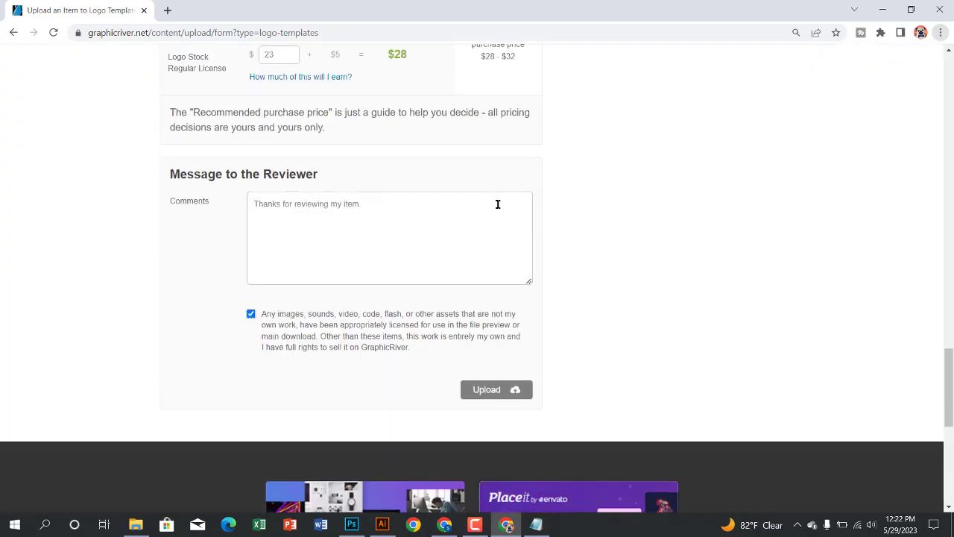
scroll(502, 398, down, 3)
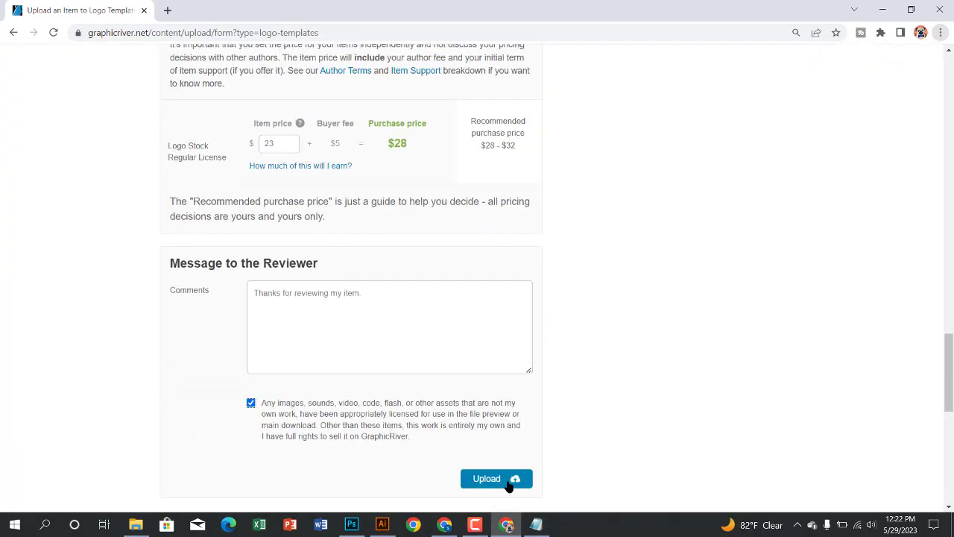
click(507, 482)
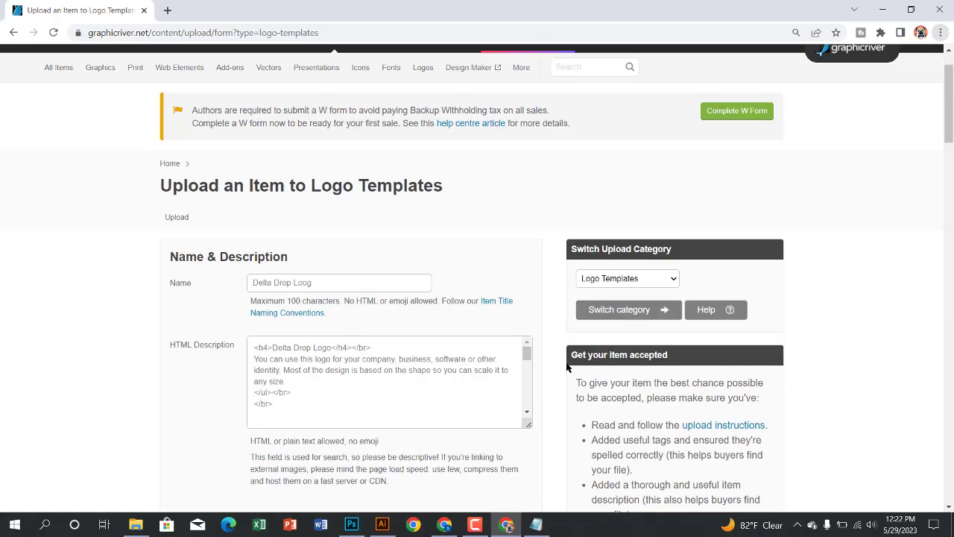
scroll(566, 366, down, 3)
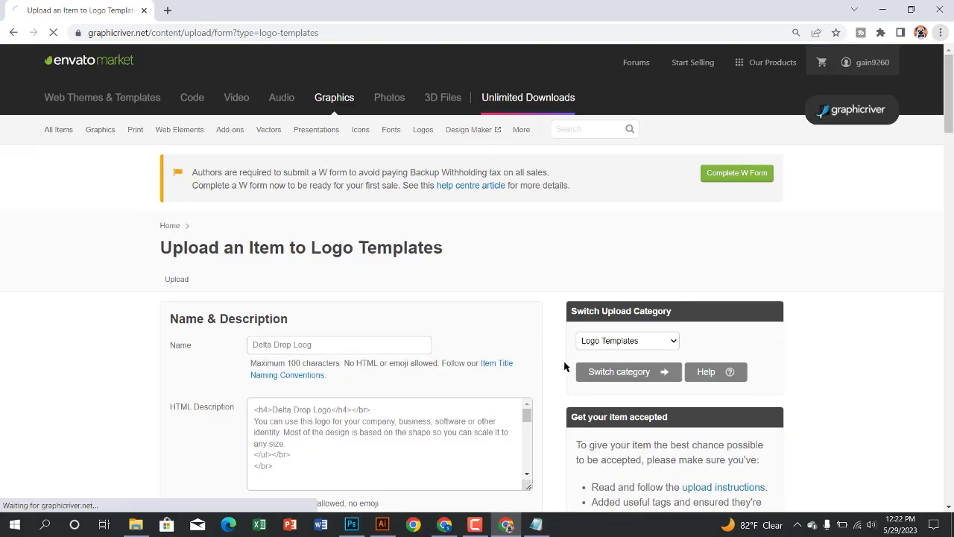
scroll(566, 367, down, 5)
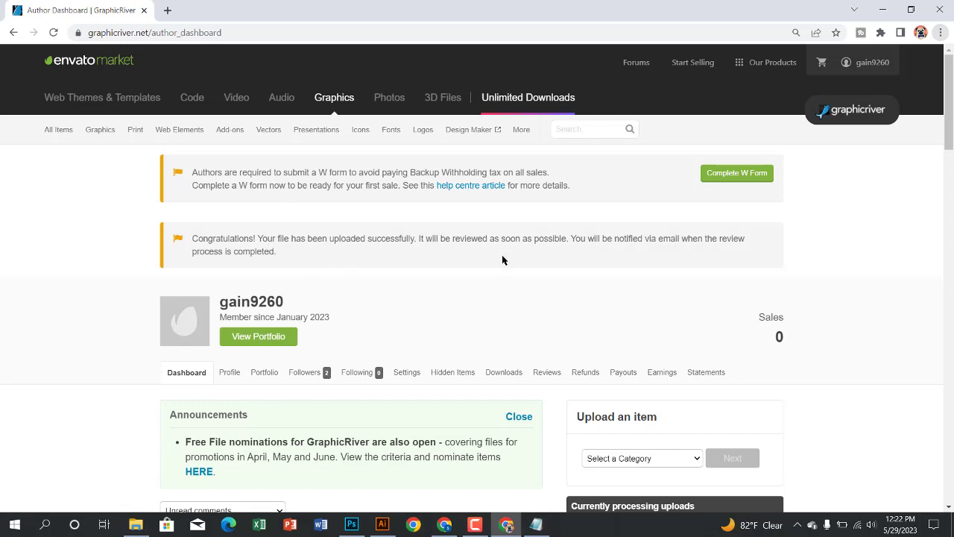
- Examine the author dashboard for the upload notice and the review status of the submitted logo
scroll(641, 266, down, 2)
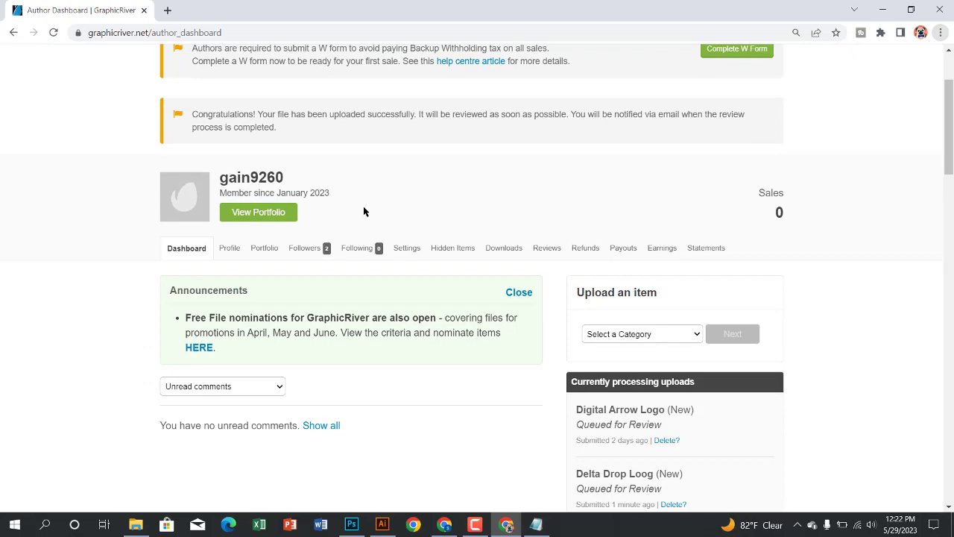
scroll(417, 307, down, 2)
scroll(422, 313, up, 2)
scroll(437, 323, down, 3)
scroll(437, 323, down, 1)
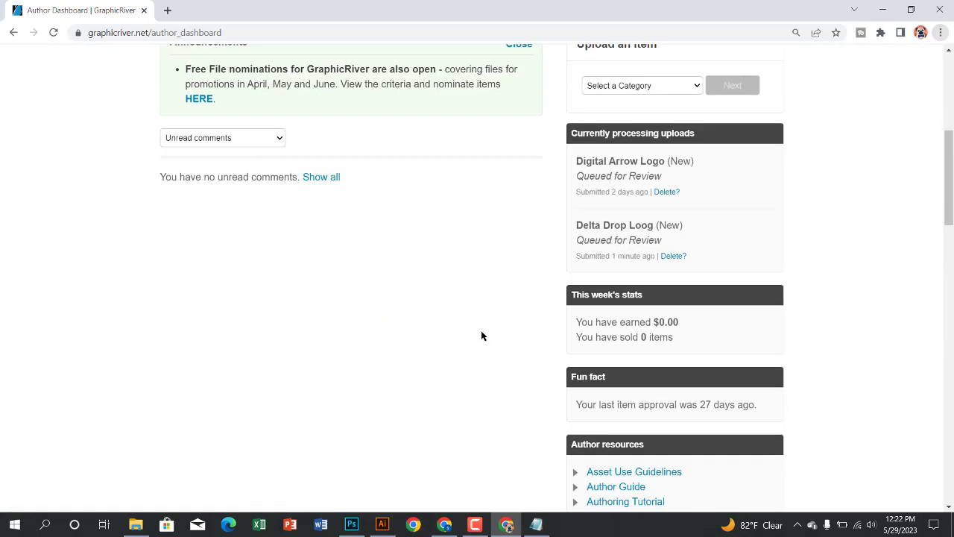
scroll(481, 330, up, 1)
scroll(480, 328, down, 3)
scroll(481, 332, up, 5)
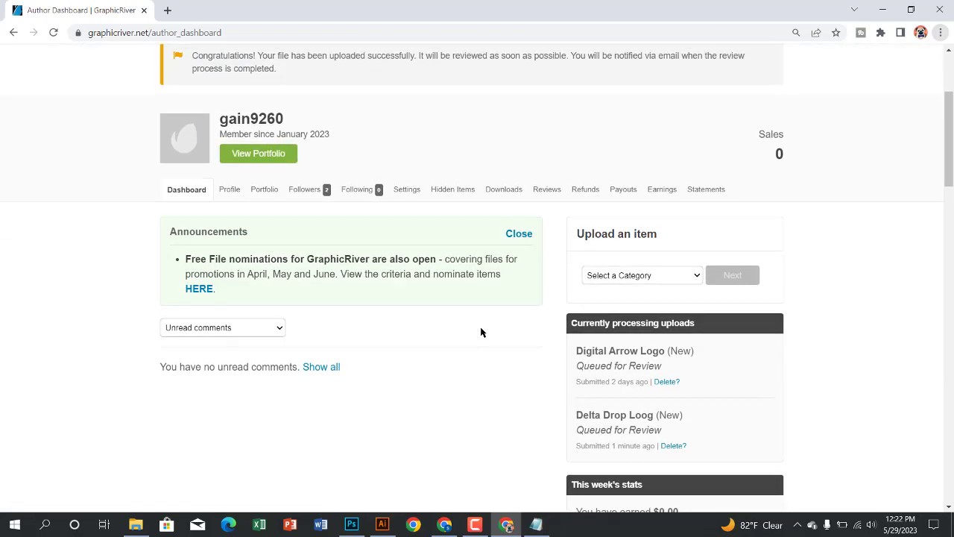
scroll(381, 326, up, 1)
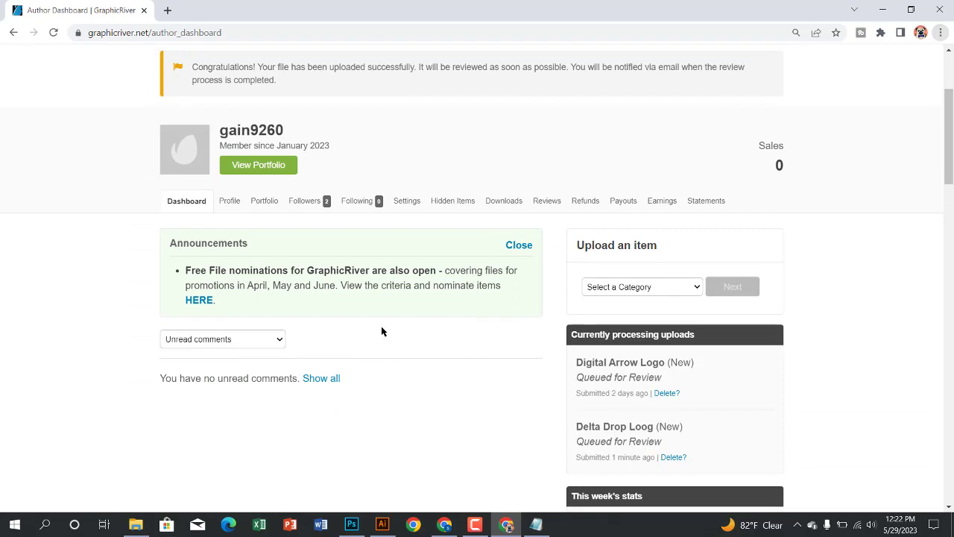